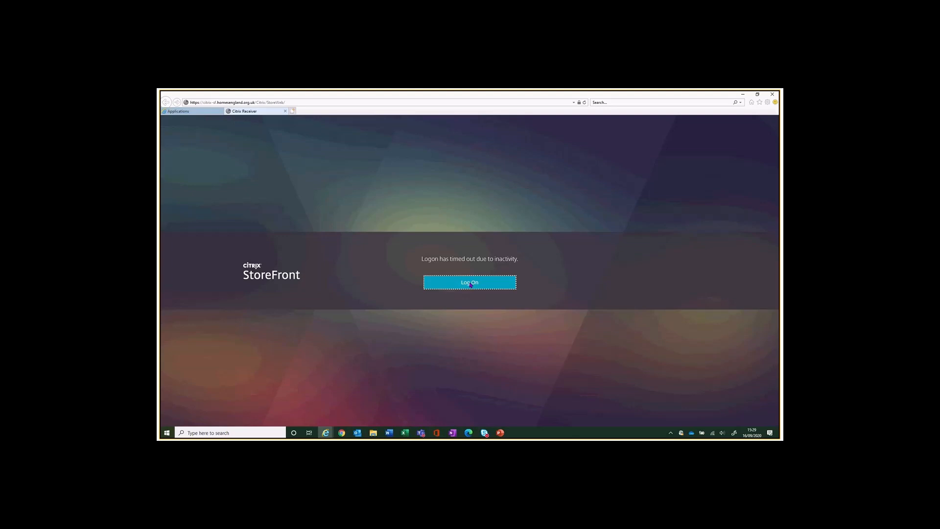
Sign back in to Citrix StoreFront with the user name and password after the timeout.
{"action": "left_click", "coordinate": [469, 283]}
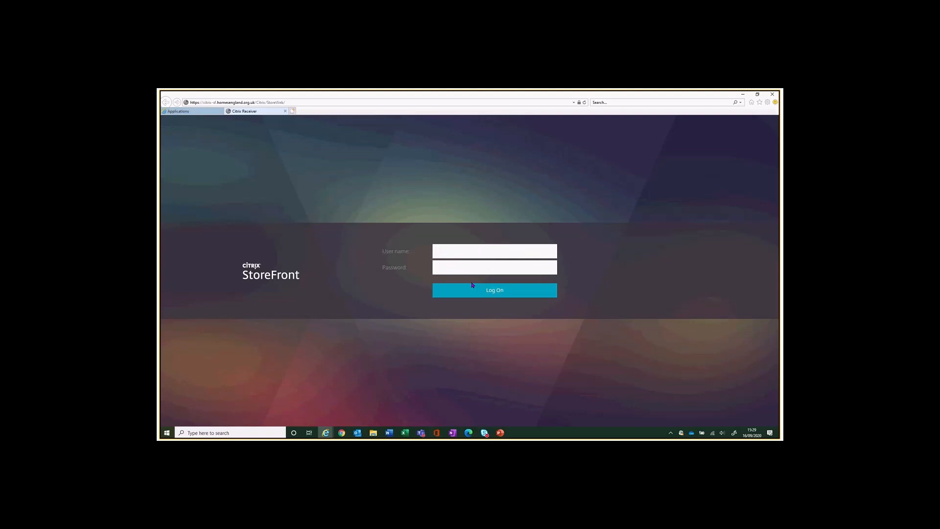
{"action": "key", "text": "Tab"}
{"action": "type", "text": "••••••••"}
{"action": "left_click", "coordinate": [473, 285]}
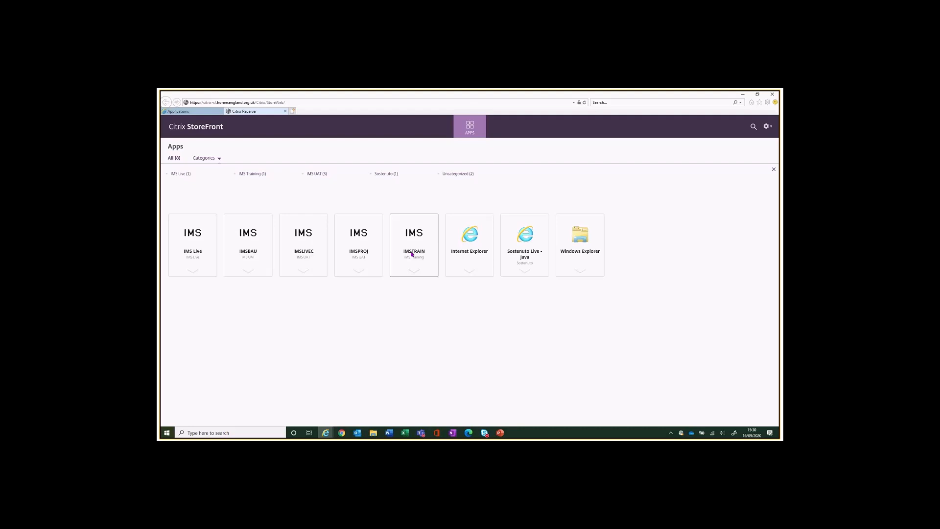
Launch the IMSTRAIN training app and bring its IMS Logon dialog to the front.
{"action": "left_click", "coordinate": [411, 253]}
{"action": "left_click", "coordinate": [414, 239]}
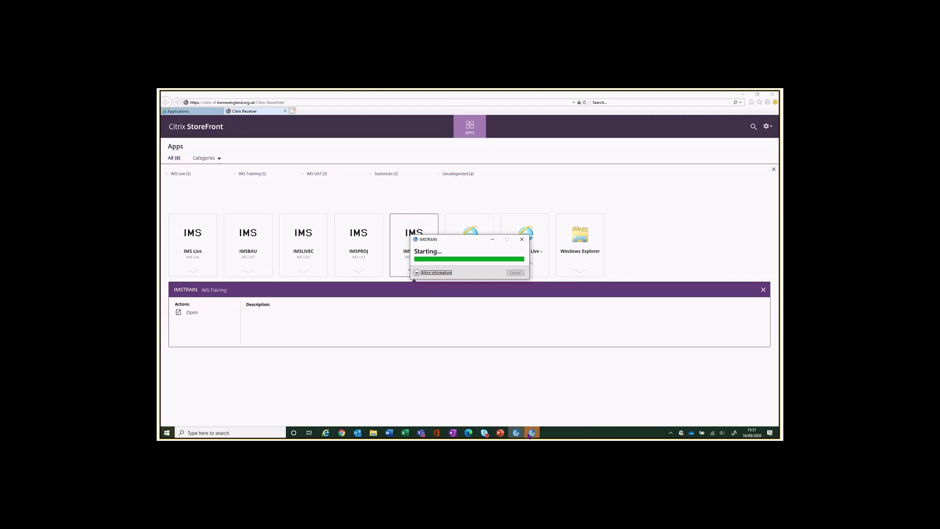
{"action": "mouse_move", "coordinate": [516, 433]}
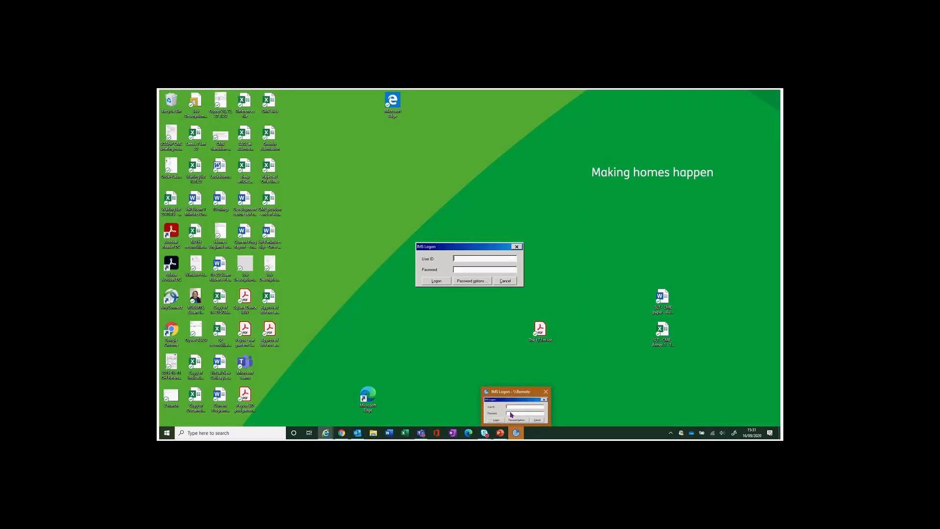
{"action": "left_click", "coordinate": [511, 415]}
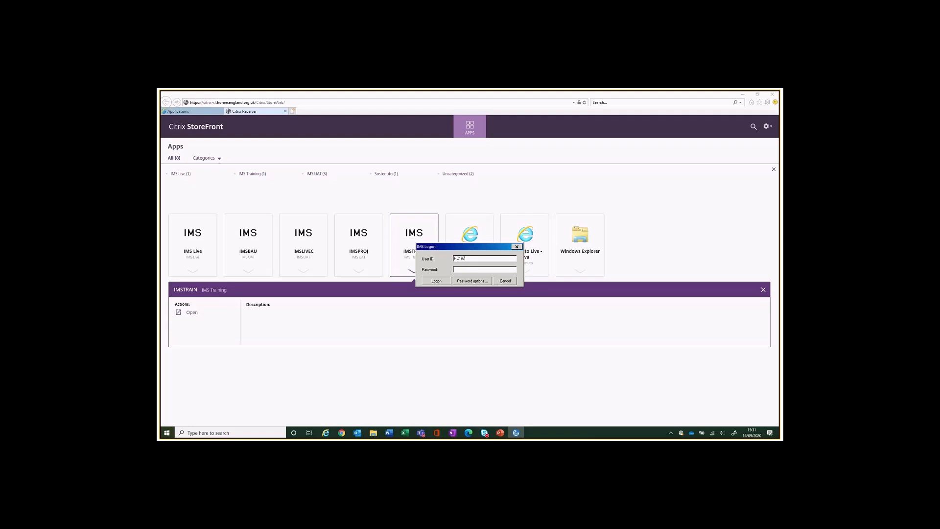
Log in to IMSTRAIN with the user ID, password and organisation code.
{"action": "type", "text": "44"}
{"action": "left_click", "coordinate": [472, 269]}
{"action": "type", "text": "******"}
{"action": "left_click", "coordinate": [436, 282]}
{"action": "left_click", "coordinate": [436, 282]}
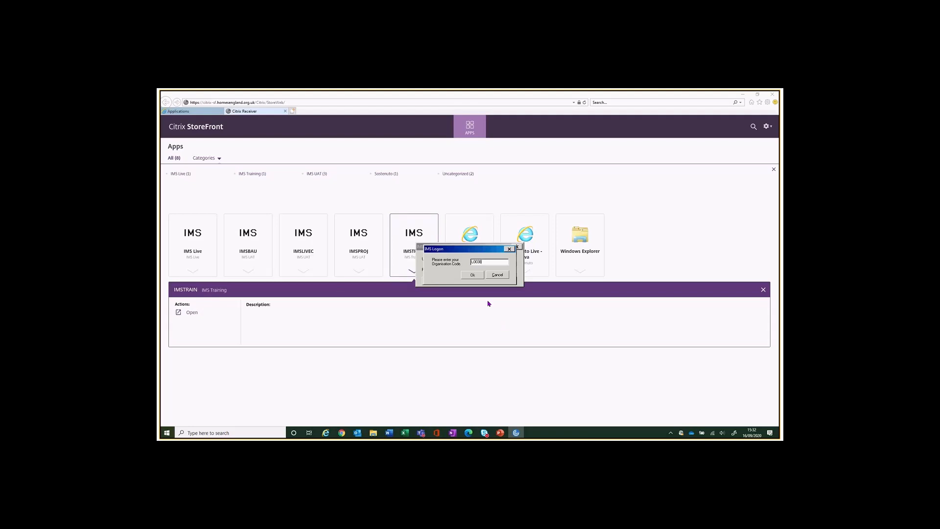
{"action": "left_click", "coordinate": [473, 275]}
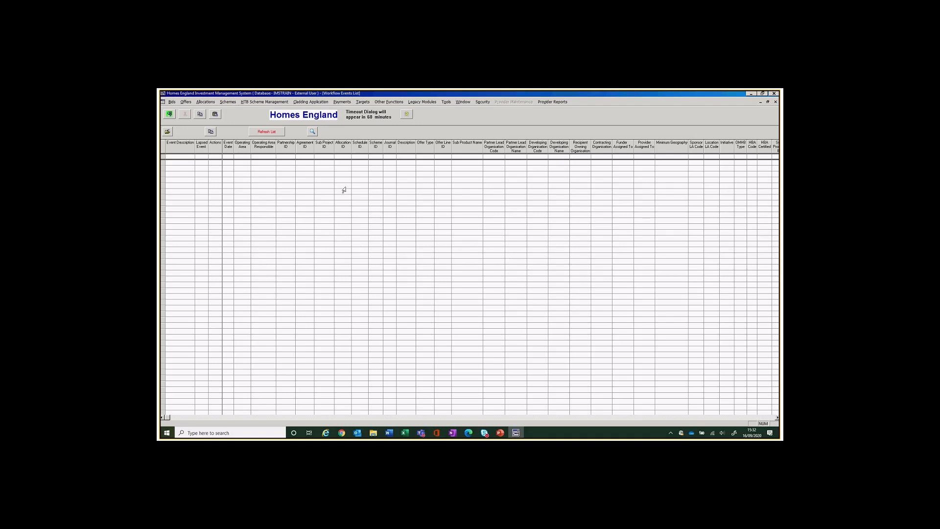
Open the Help (?) About box to confirm the logged-in user and IMSTRAIN database.
{"action": "left_click", "coordinate": [406, 114]}
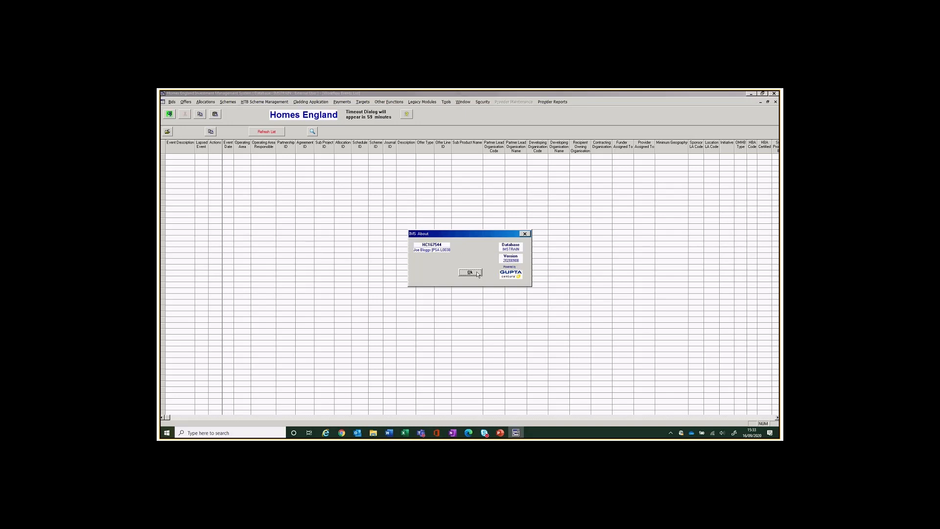
Close the IMS About box with Ok.
{"action": "left_click", "coordinate": [476, 271]}
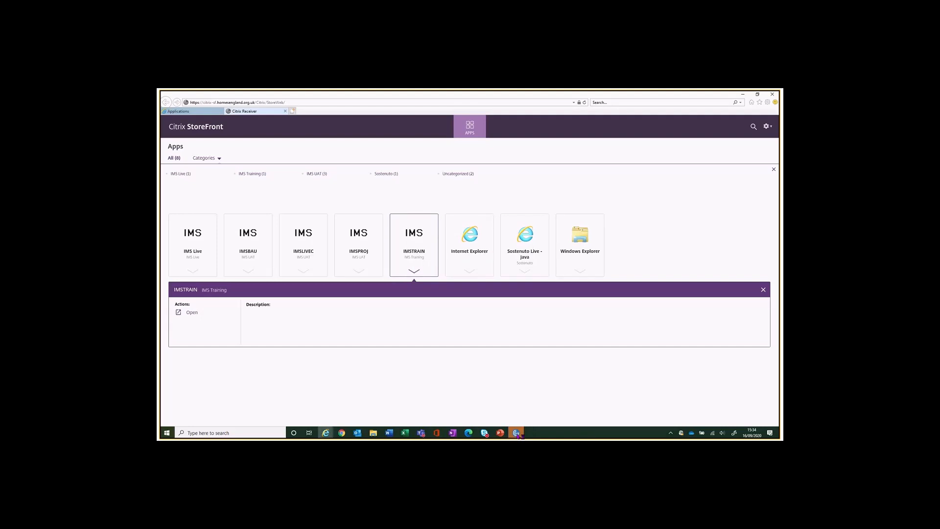
Log the second training user in to IMSTRAIN, entering the organisation code.
{"action": "mouse_move", "coordinate": [518, 435]}
{"action": "left_click", "coordinate": [517, 408]}
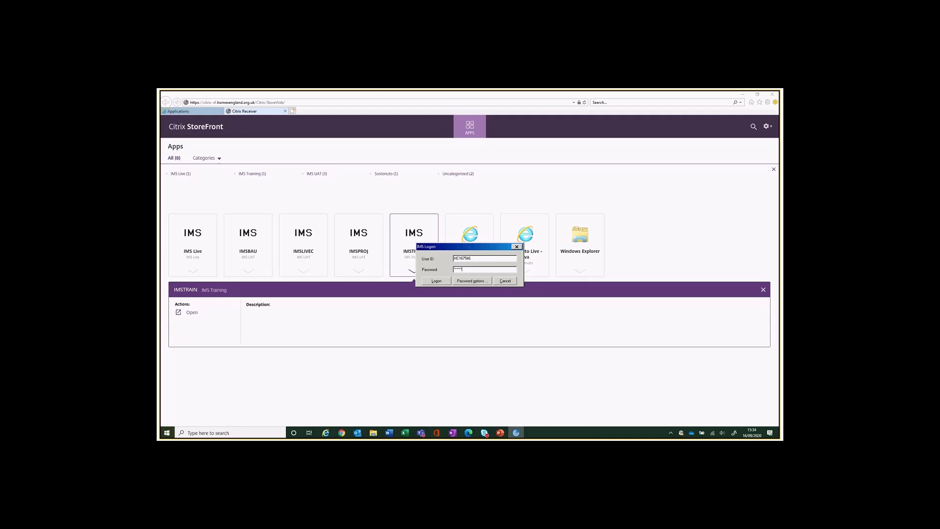
{"action": "left_click", "coordinate": [437, 281]}
{"action": "left_click", "coordinate": [437, 281]}
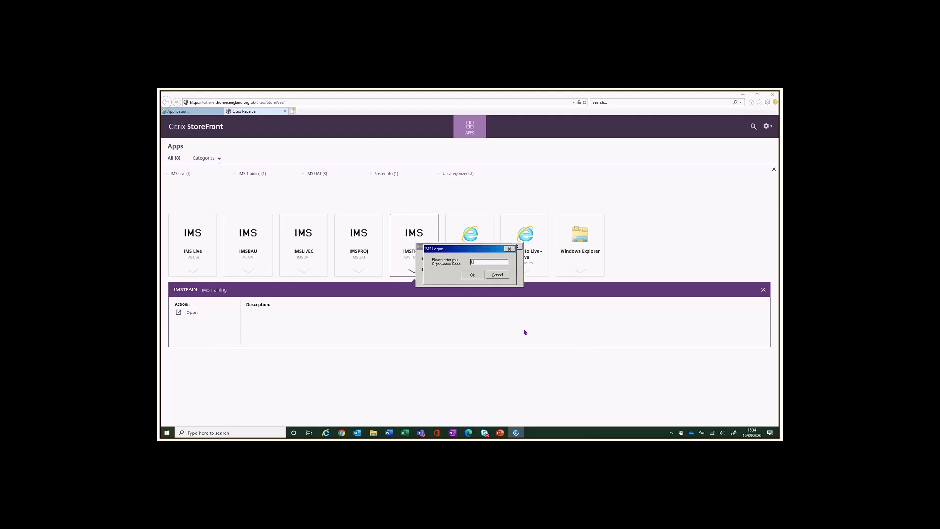
{"action": "type", "text": "L0038"}
{"action": "left_click", "coordinate": [473, 275]}
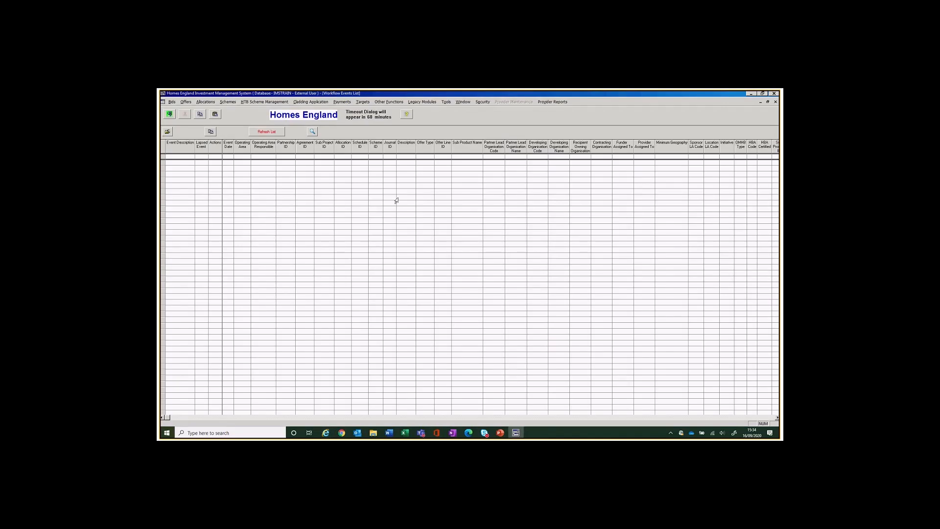
Check the logged-in user and database in the About box, then dismiss it.
{"action": "left_click", "coordinate": [406, 115]}
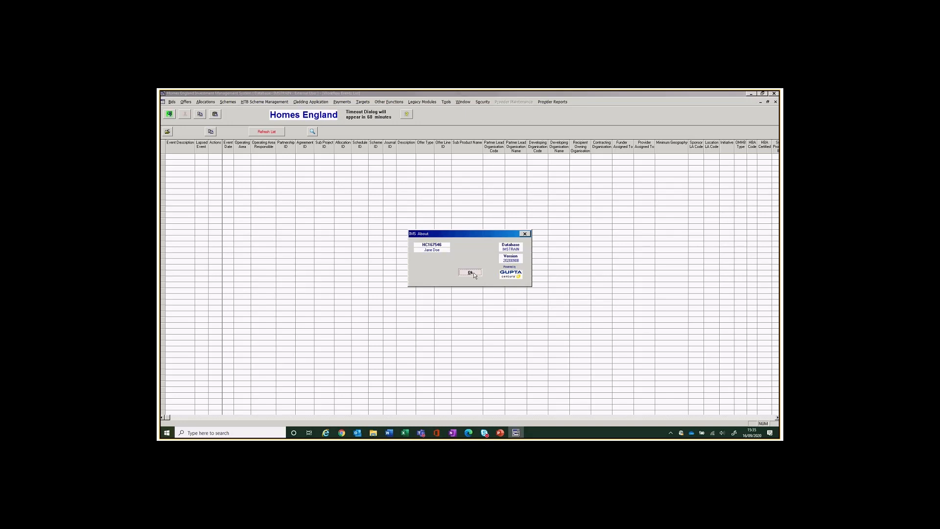
{"action": "left_click", "coordinate": [471, 273]}
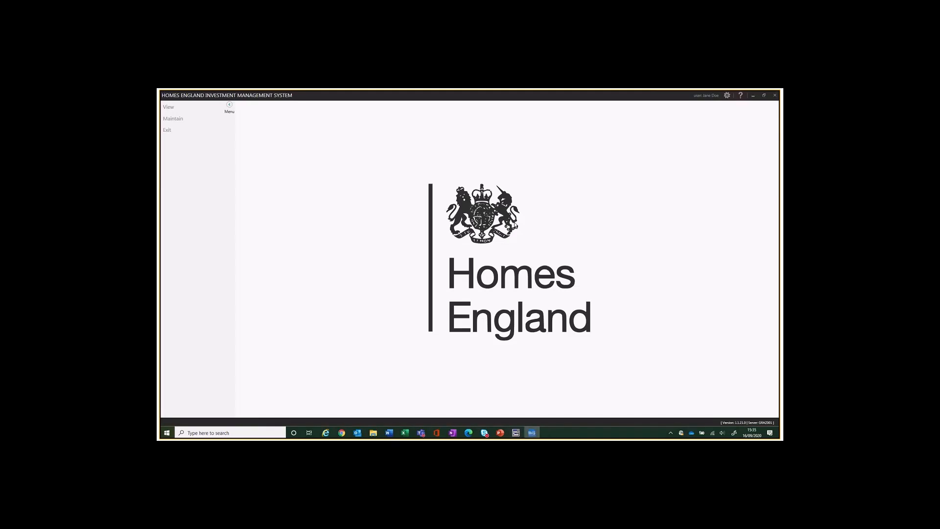
Search Maintain Organisation Users for the users of Training Provider 1.
{"action": "left_click", "coordinate": [172, 123]}
{"action": "left_click", "coordinate": [172, 141]}
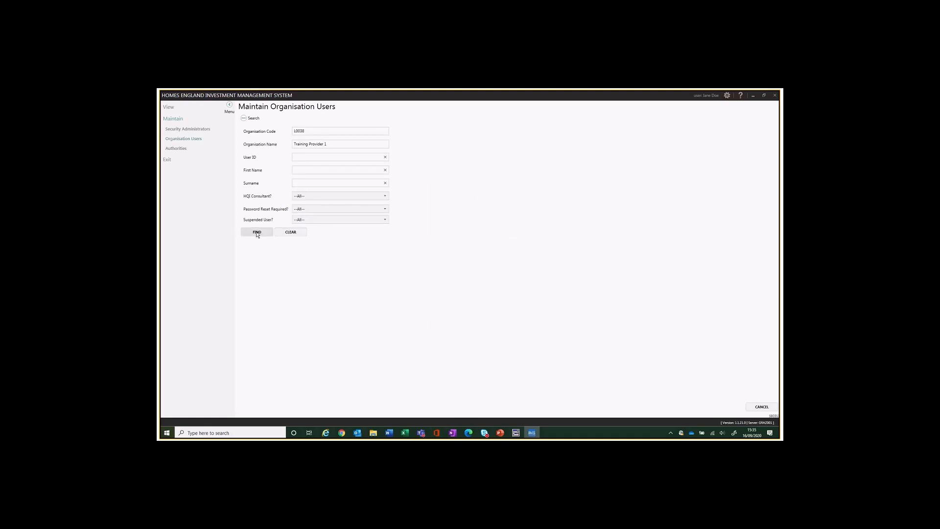
{"action": "left_click", "coordinate": [257, 233]}
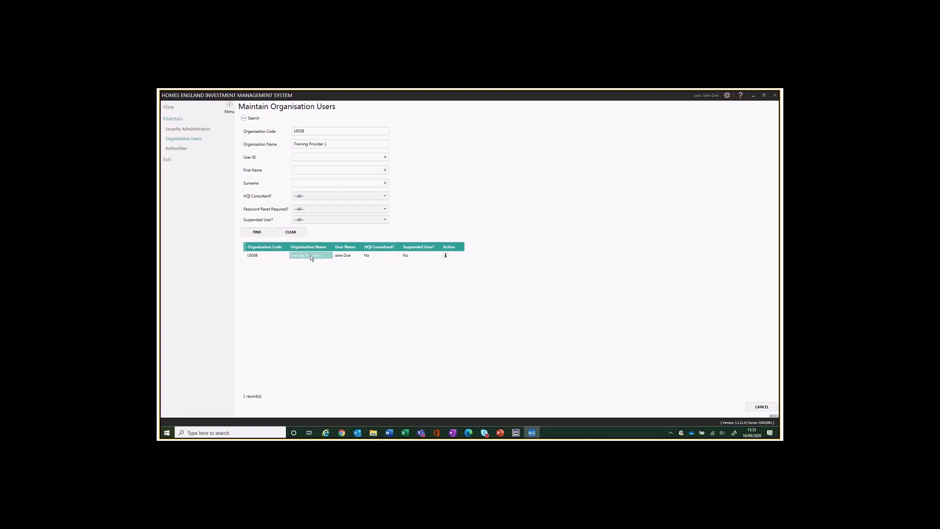
Review the found user's BIDS authorities, including RP Input BIDS, then close the record.
{"action": "double_click", "coordinate": [330, 257]}
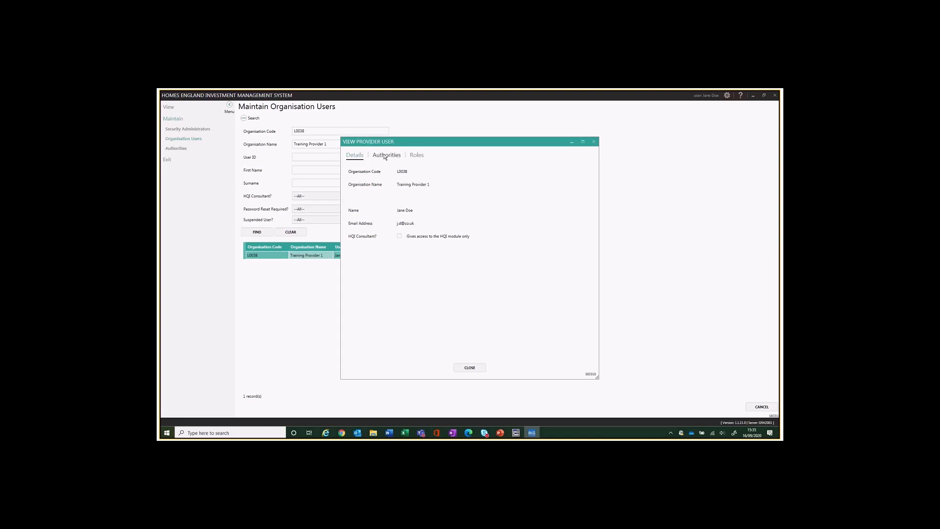
{"action": "left_click", "coordinate": [385, 156]}
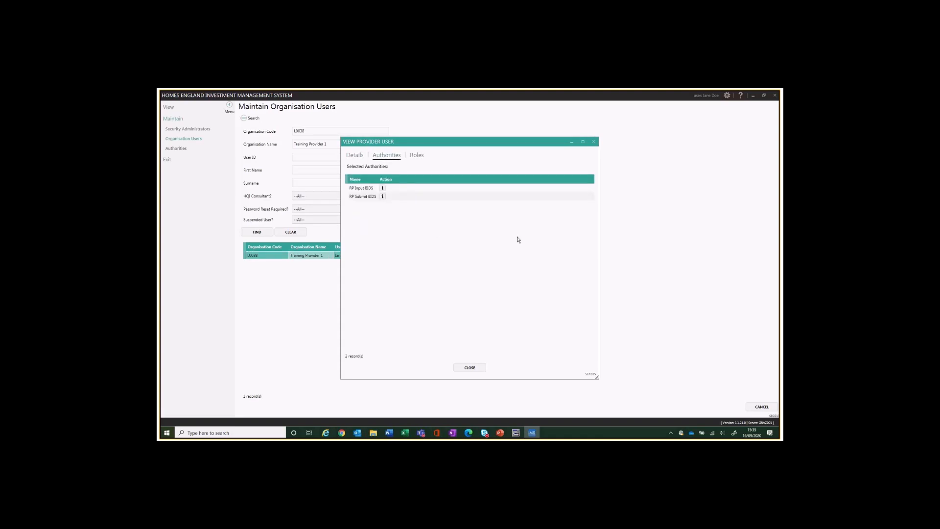
{"action": "left_click", "coordinate": [361, 191]}
{"action": "left_click", "coordinate": [475, 368]}
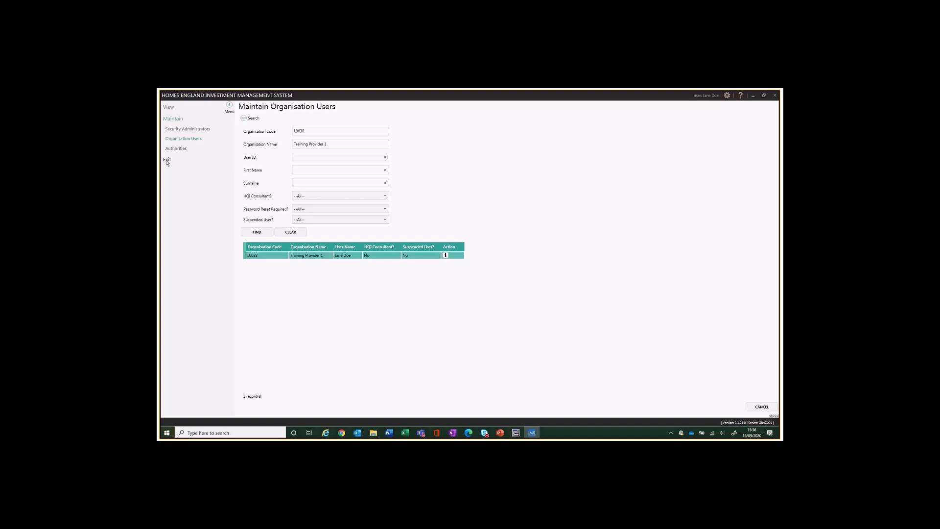
Exit the web IMS system, confirming YES at the exit prompt.
{"action": "left_click", "coordinate": [167, 160]}
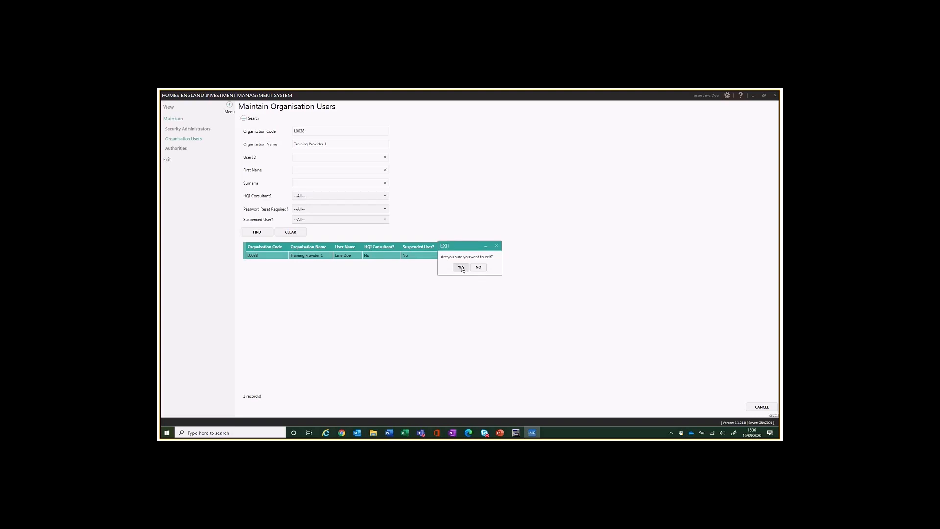
{"action": "left_click", "coordinate": [461, 267]}
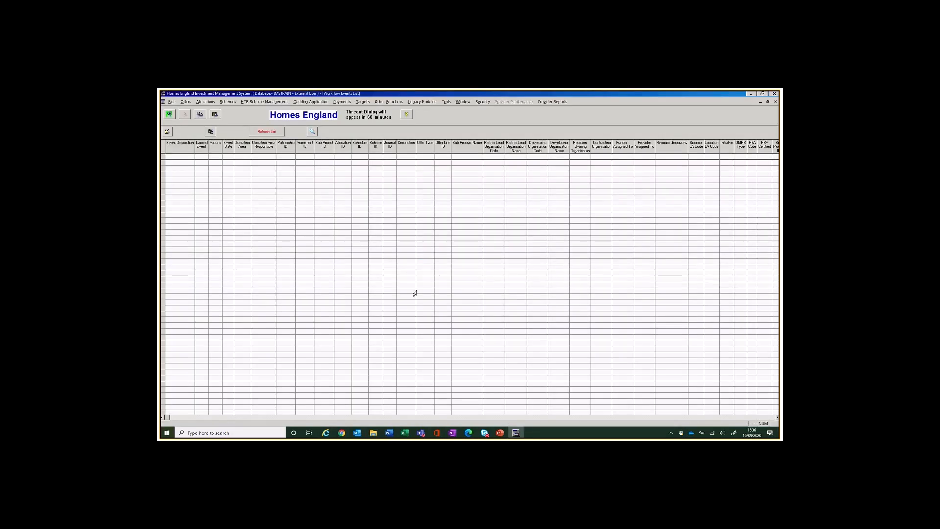
{"action": "mouse_move", "coordinate": [484, 432]}
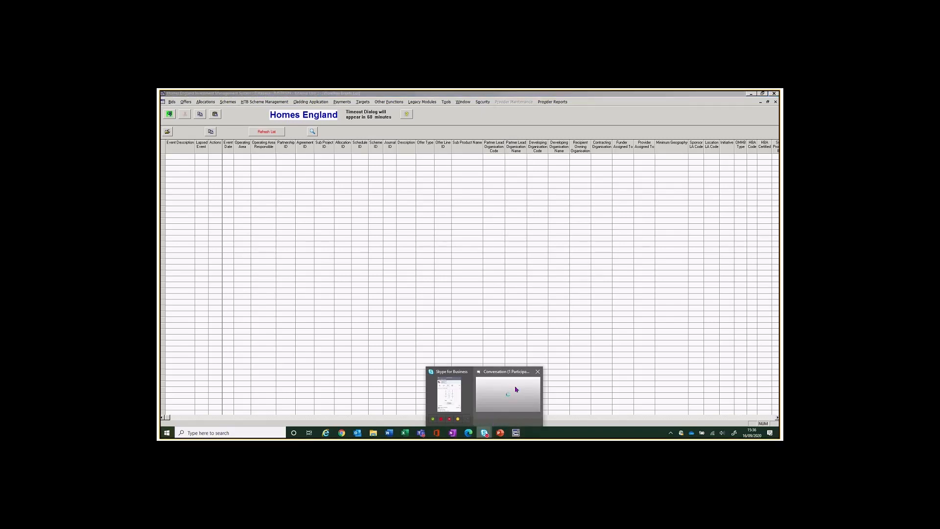
{"action": "left_click", "coordinate": [516, 389]}
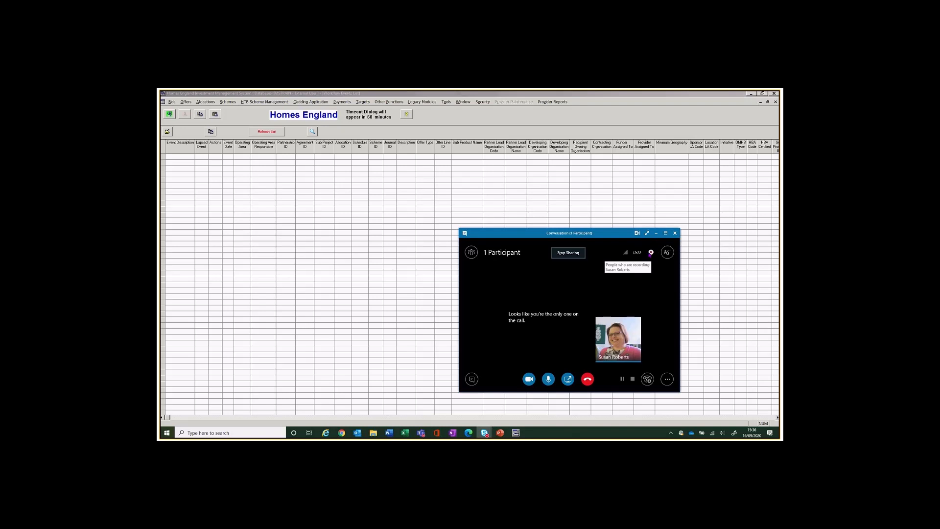
{"action": "left_click", "coordinate": [655, 233]}
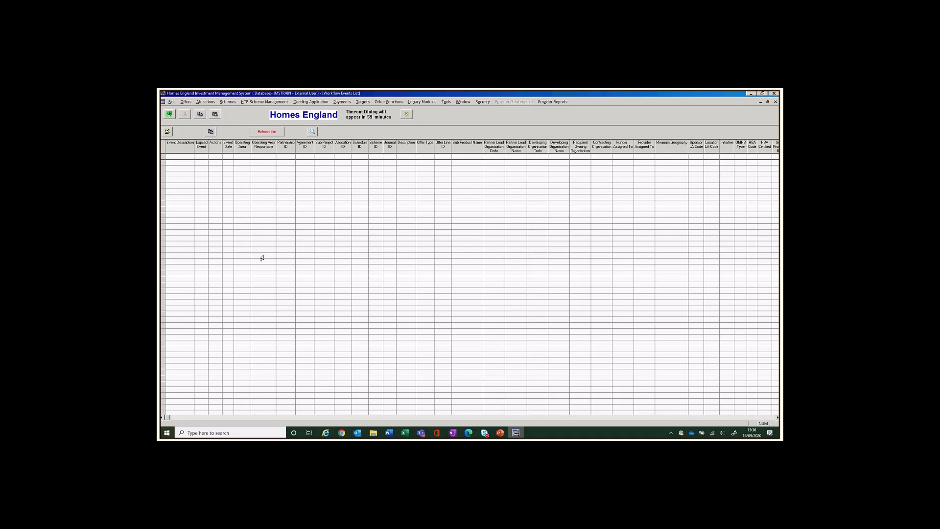
{"action": "left_click", "coordinate": [185, 104]}
Open the Offers System's Partnerships list showing Training Demo partnership 15-18.
{"action": "left_click", "coordinate": [184, 110]}
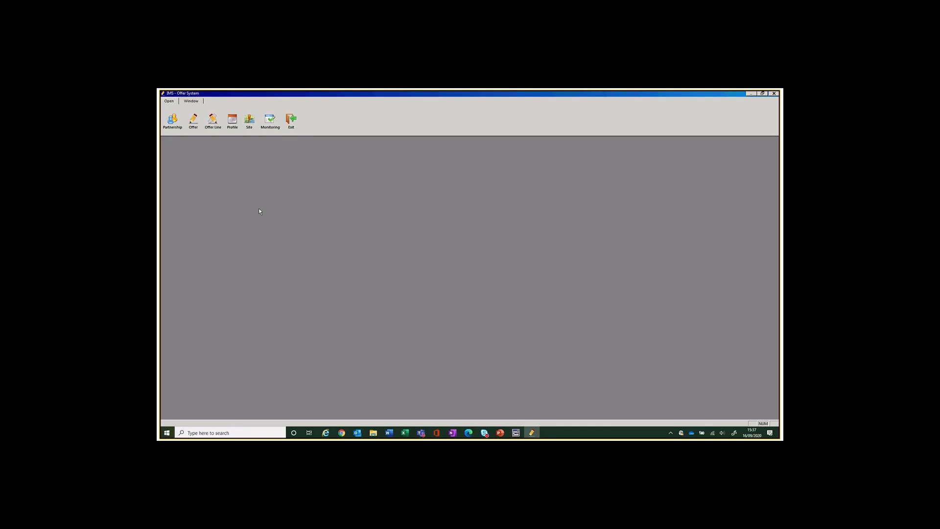
{"action": "left_click", "coordinate": [173, 122]}
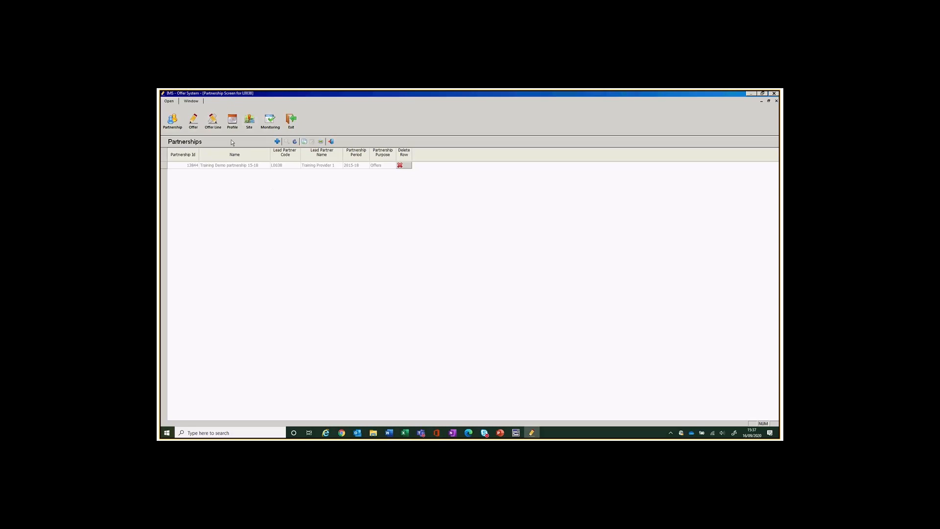
Create a new partnership record for the 2016-21 period.
{"action": "left_click", "coordinate": [277, 141]}
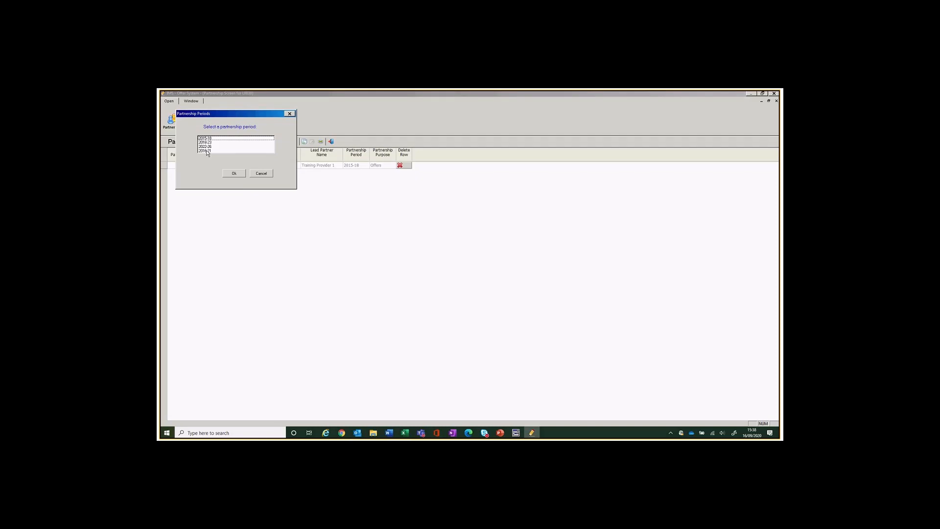
{"action": "left_click", "coordinate": [206, 151]}
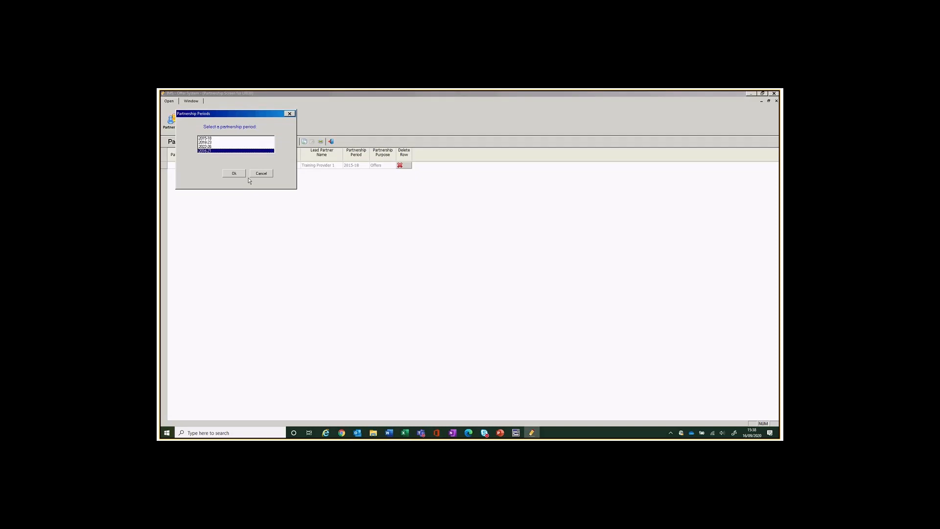
{"action": "left_click", "coordinate": [234, 173]}
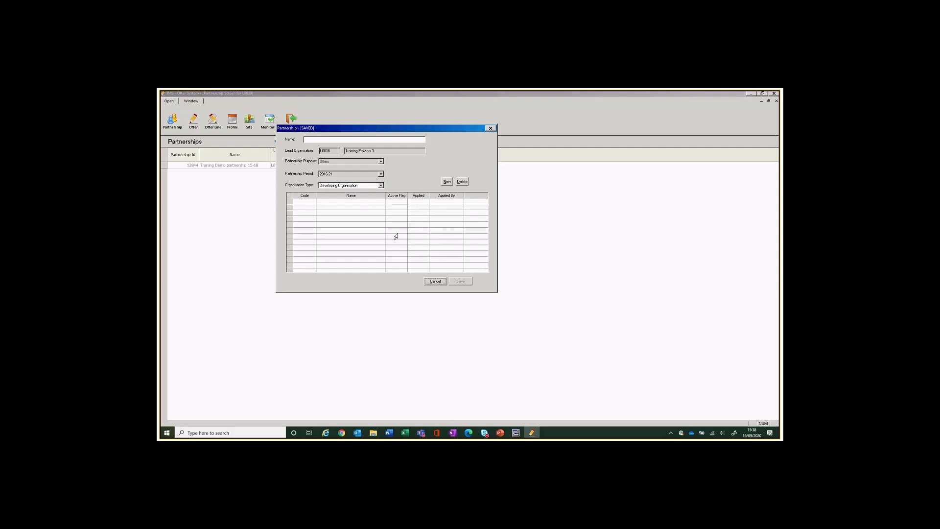
Name the partnership 'Training Demo Partnership 16-21' and save it.
{"action": "left_click", "coordinate": [306, 140]}
{"action": "left_click_drag", "start_coordinate": [324, 127], "coordinate": [337, 205]}
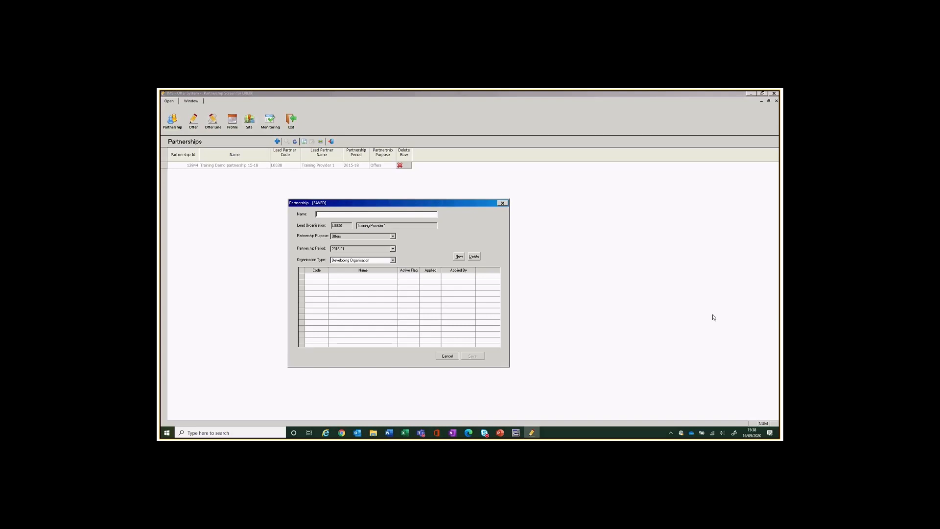
{"action": "type", "text": "Tra"}
{"action": "type", "text": "ind Demo Partnership 16-21"}
{"action": "left_click", "coordinate": [326, 215]}
{"action": "type", "text": "ng"}
{"action": "left_click", "coordinate": [472, 356]}
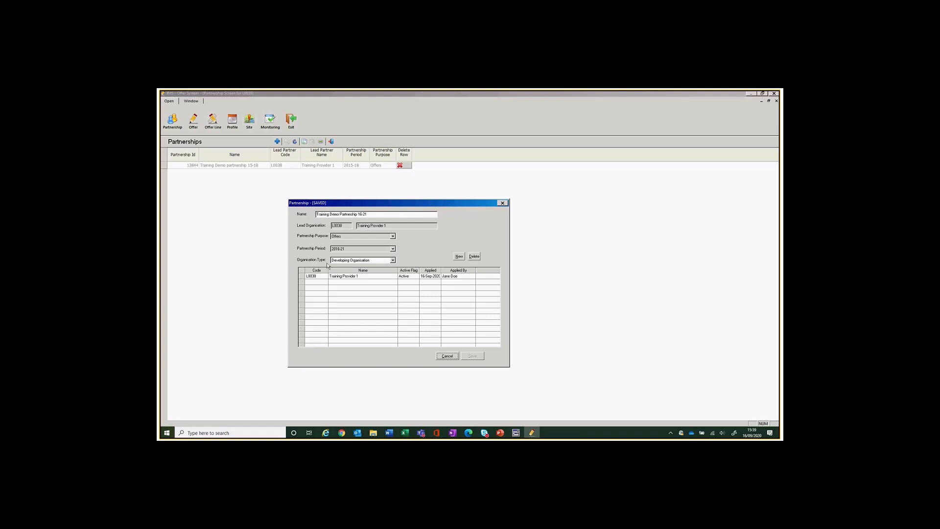
Keep Developing Organisation as the type and add a blank organisation row.
{"action": "left_click", "coordinate": [393, 260]}
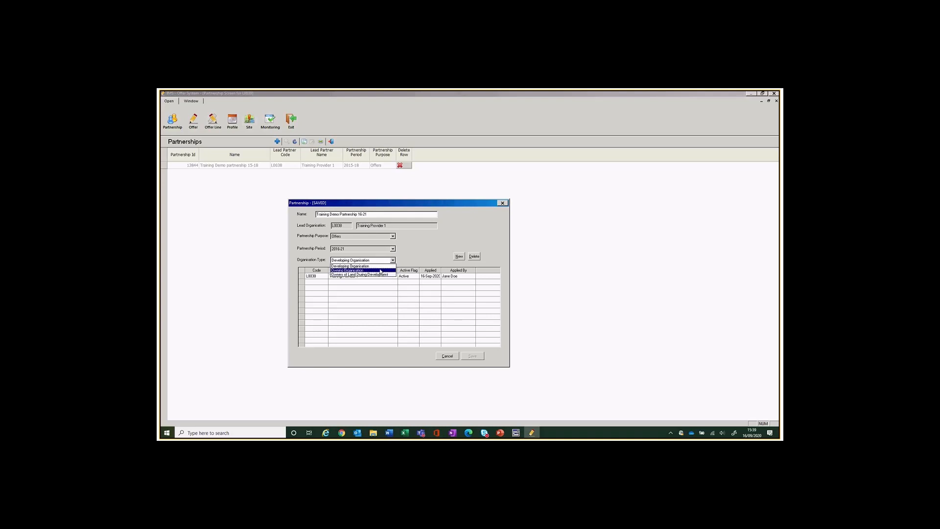
{"action": "left_click", "coordinate": [315, 282]}
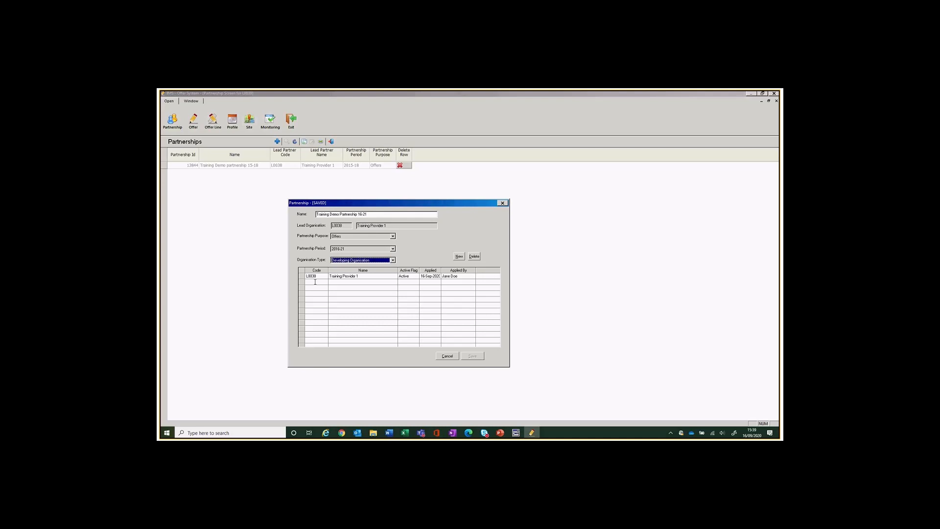
{"action": "left_click", "coordinate": [459, 256]}
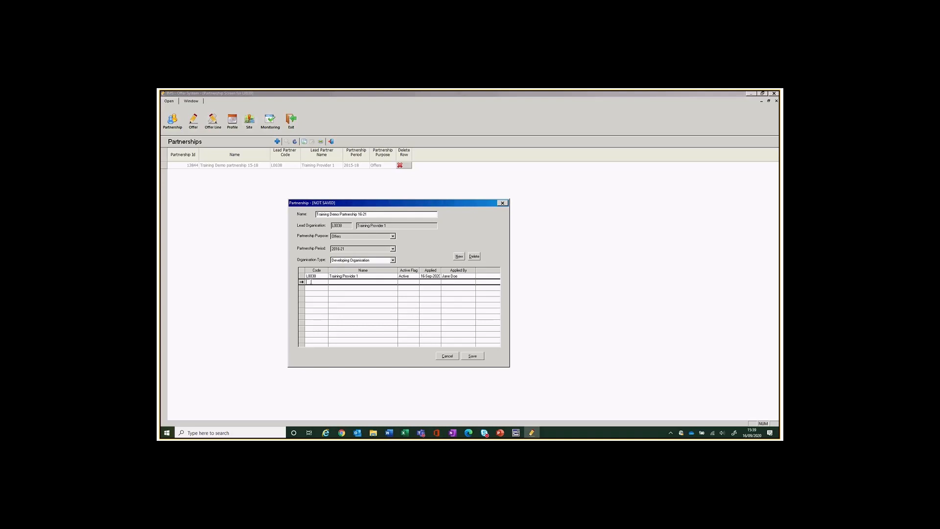
Look up Training Provider 2 (L0043) and place it in the new developing-organisation row.
{"action": "double_click", "coordinate": [311, 282]}
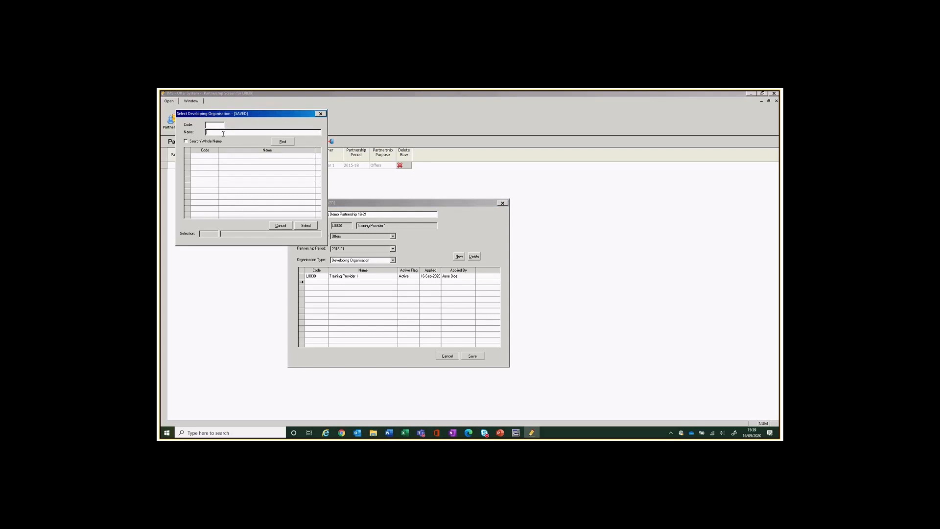
{"action": "type", "text": "training"}
{"action": "left_click", "coordinate": [288, 142]}
{"action": "left_click", "coordinate": [196, 163]}
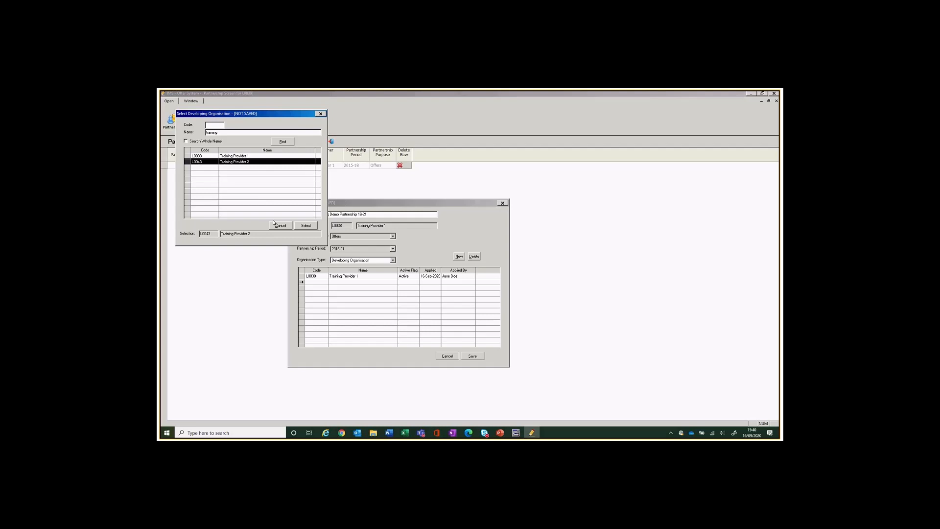
{"action": "left_click", "coordinate": [306, 226]}
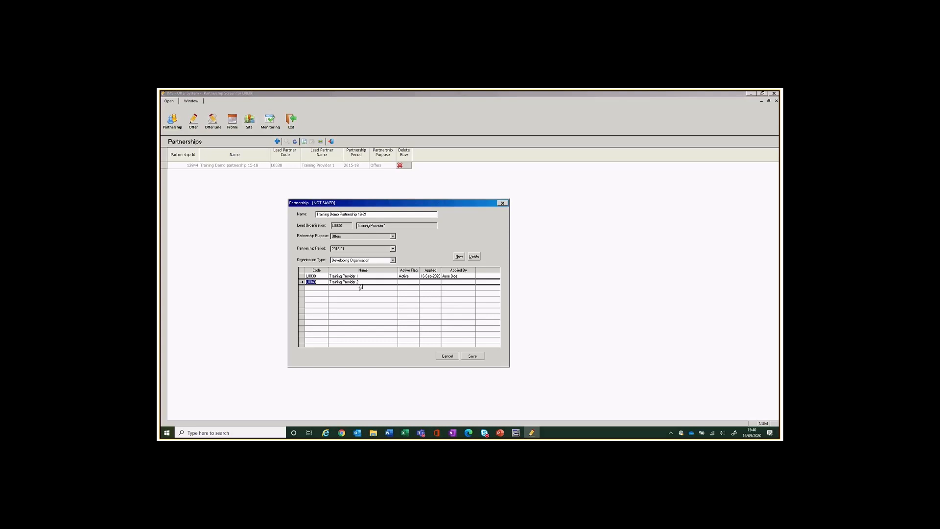
Review the partnership's owning and developing organisation lists.
{"action": "left_click", "coordinate": [393, 260]}
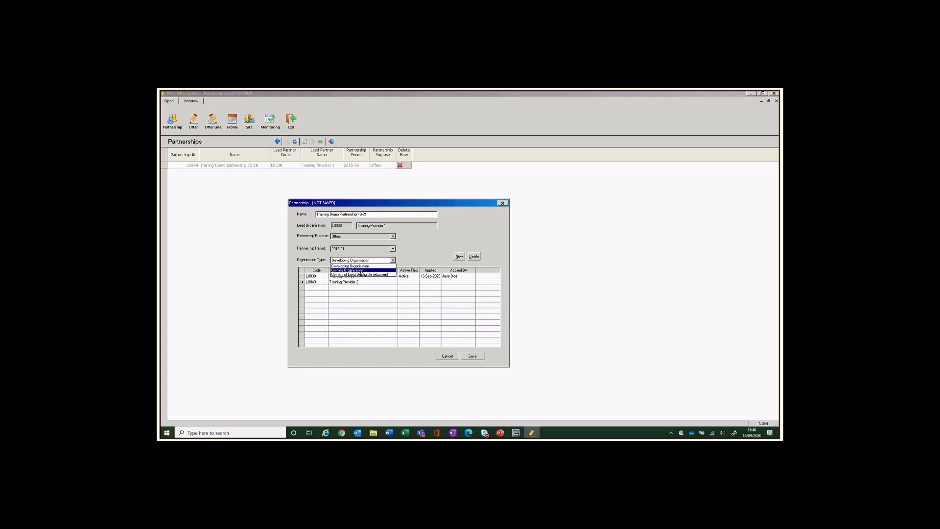
{"action": "left_click", "coordinate": [362, 270]}
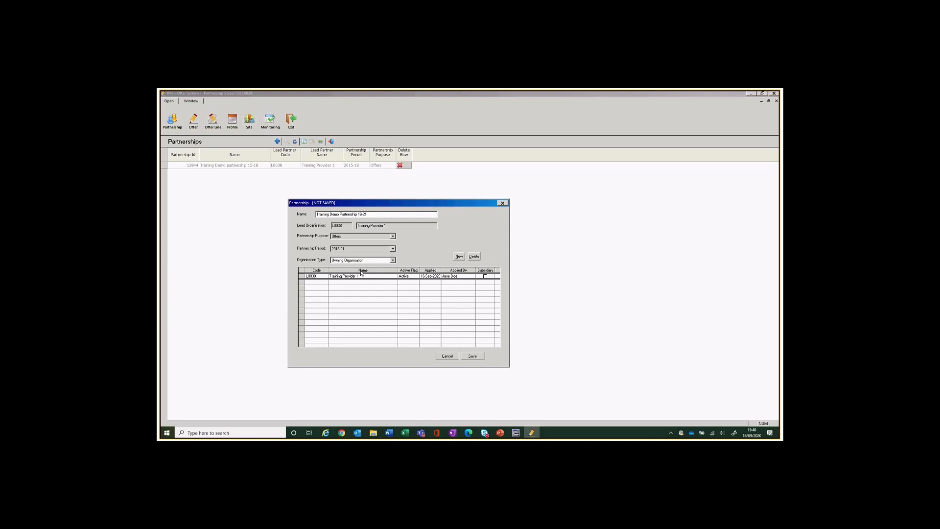
{"action": "left_click", "coordinate": [392, 260]}
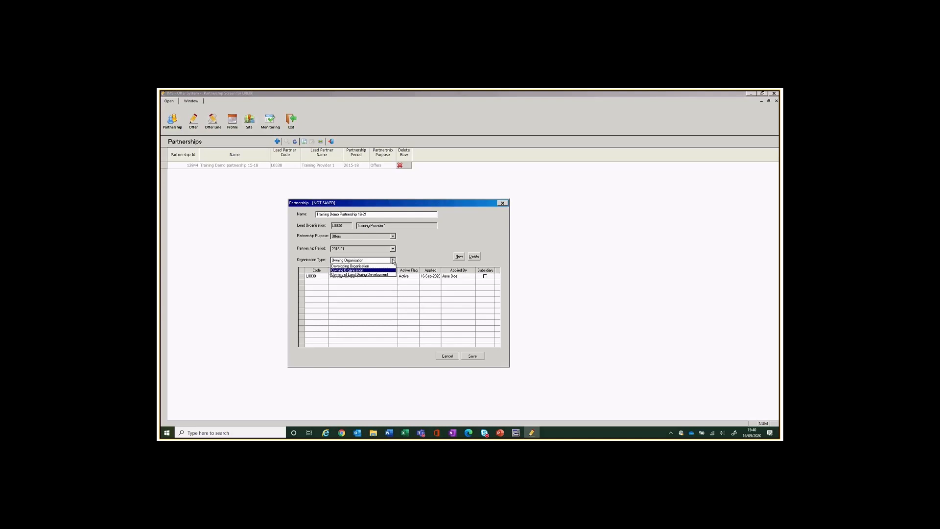
{"action": "left_click", "coordinate": [350, 265]}
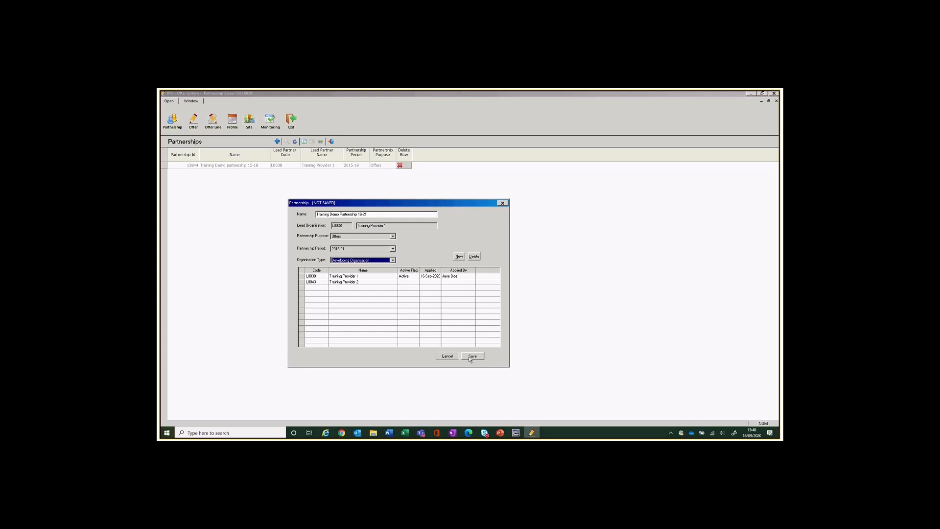
Save the partnership with both organisations, then close the form and Partnerships list.
{"action": "left_click", "coordinate": [470, 359]}
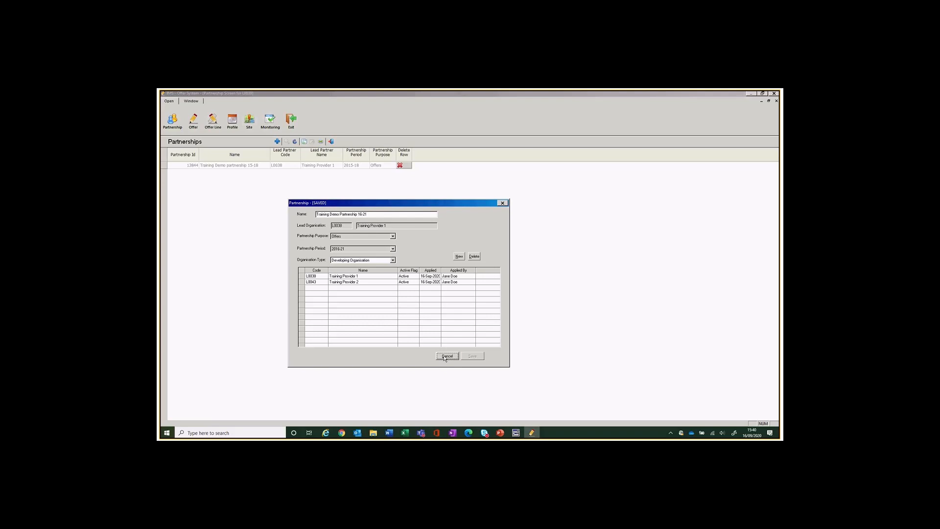
{"action": "left_click", "coordinate": [445, 356]}
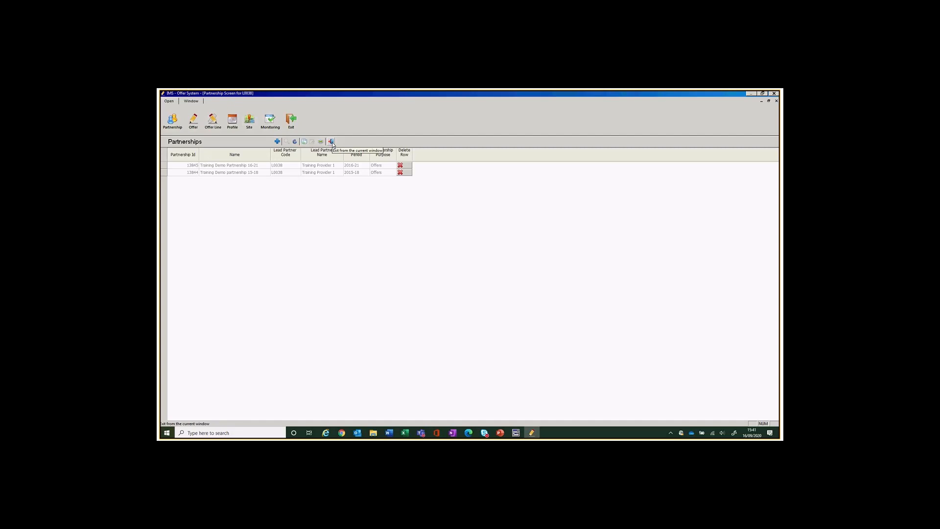
{"action": "left_click", "coordinate": [330, 142]}
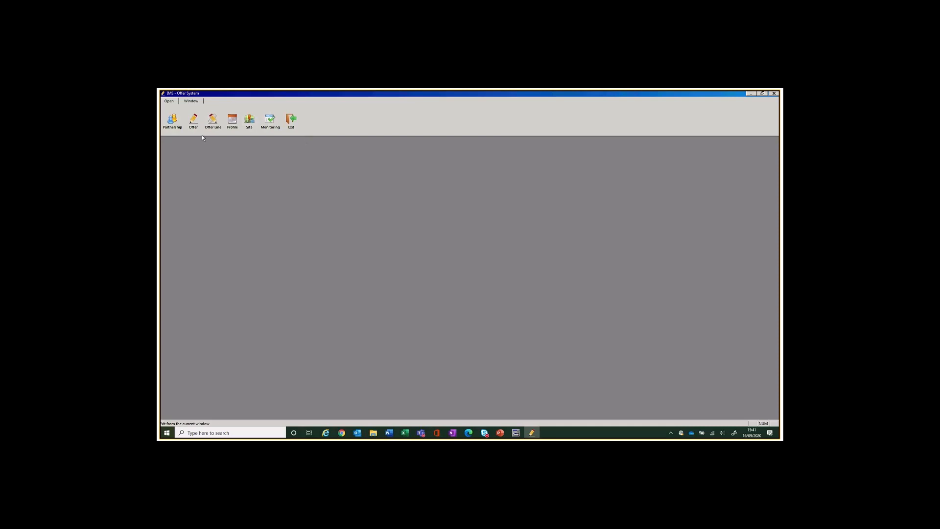
Load the Offers list with all offers and start a new offer record.
{"action": "left_click", "coordinate": [194, 123]}
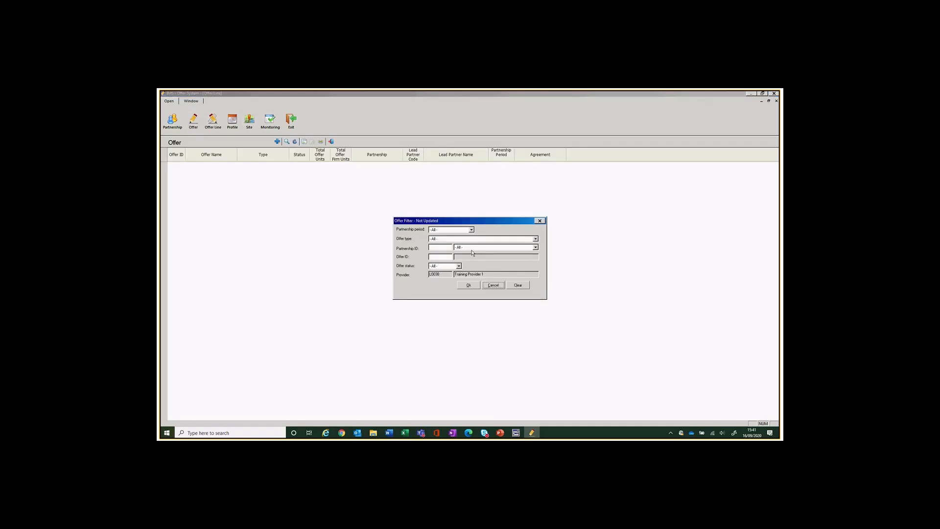
{"action": "left_click", "coordinate": [468, 285]}
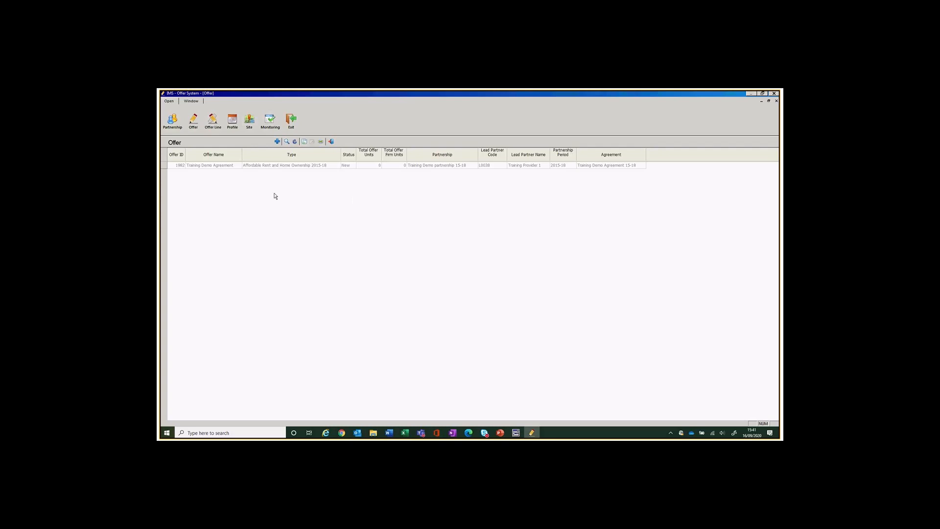
{"action": "left_click", "coordinate": [277, 142]}
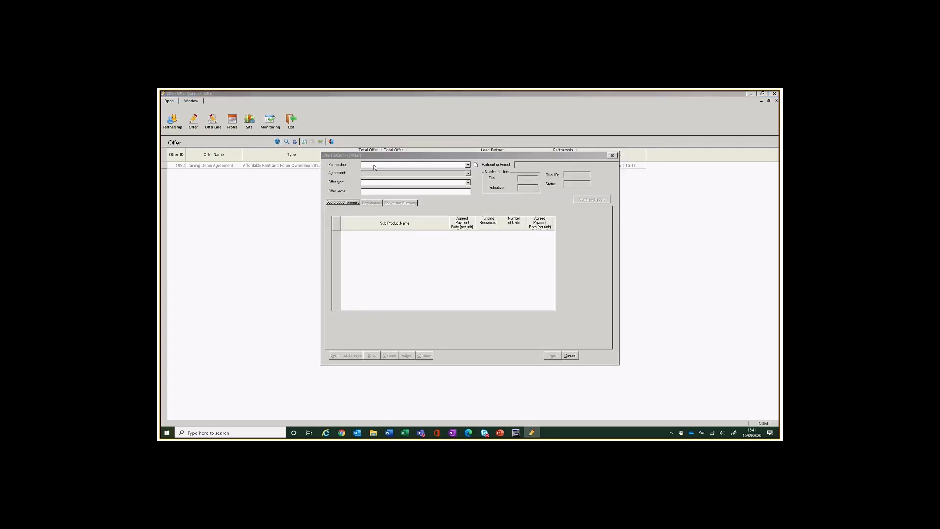
Set the offer's partnership to Training Demo Partnership 16-21 and start a new agreement.
{"action": "left_click", "coordinate": [468, 165]}
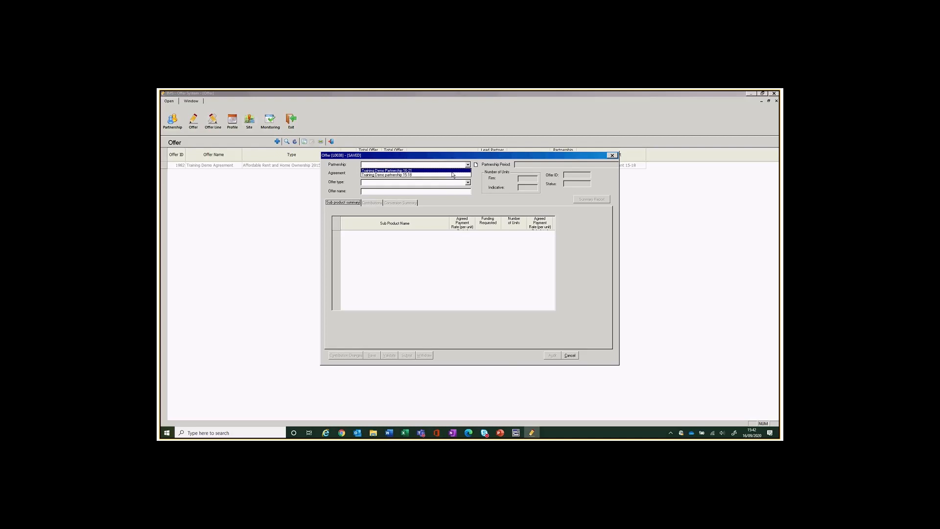
{"action": "left_click", "coordinate": [451, 171]}
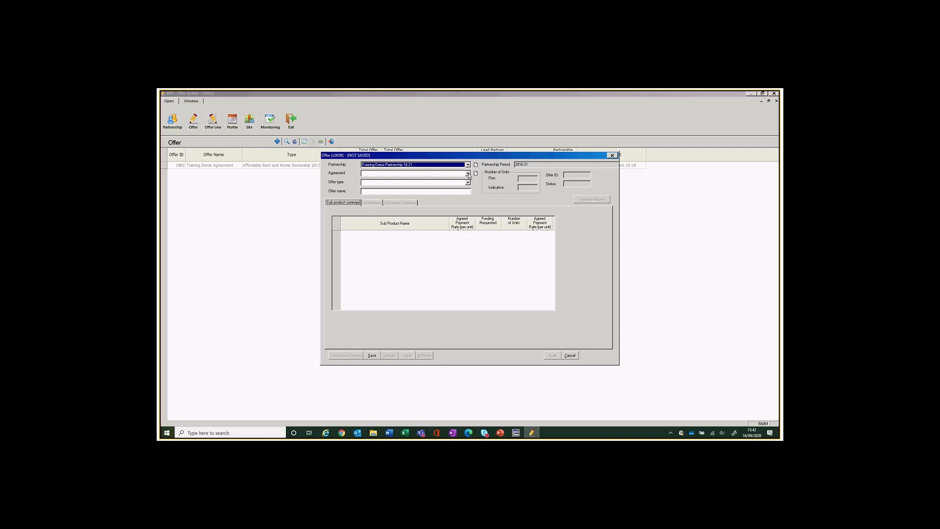
{"action": "left_click", "coordinate": [467, 174]}
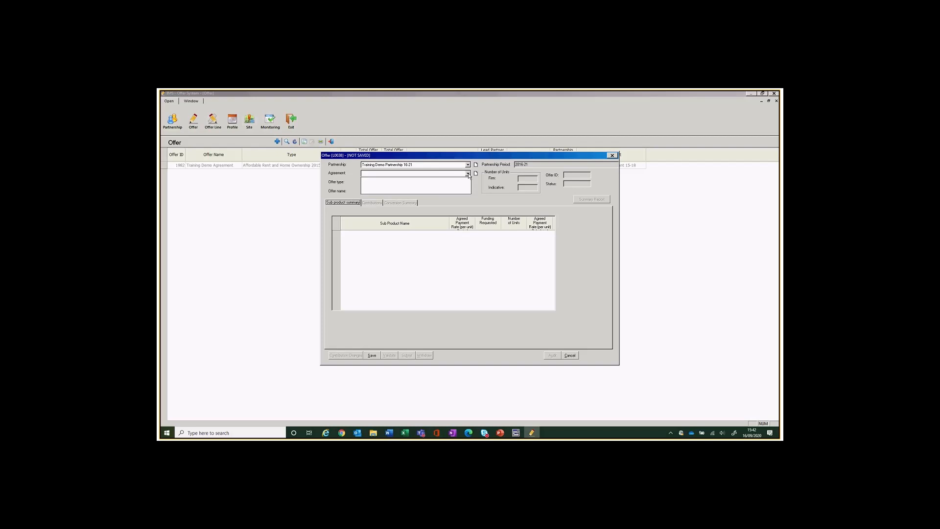
{"action": "left_click", "coordinate": [467, 174]}
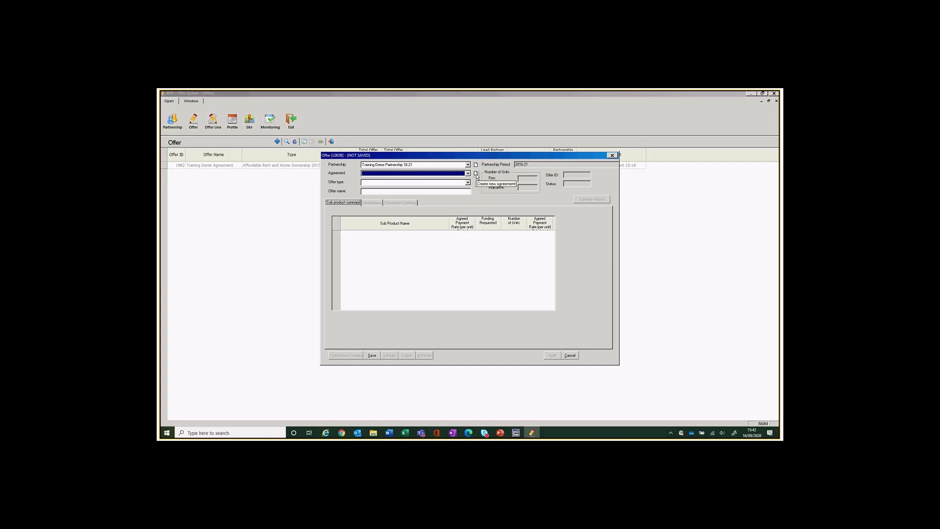
{"action": "left_click", "coordinate": [476, 174]}
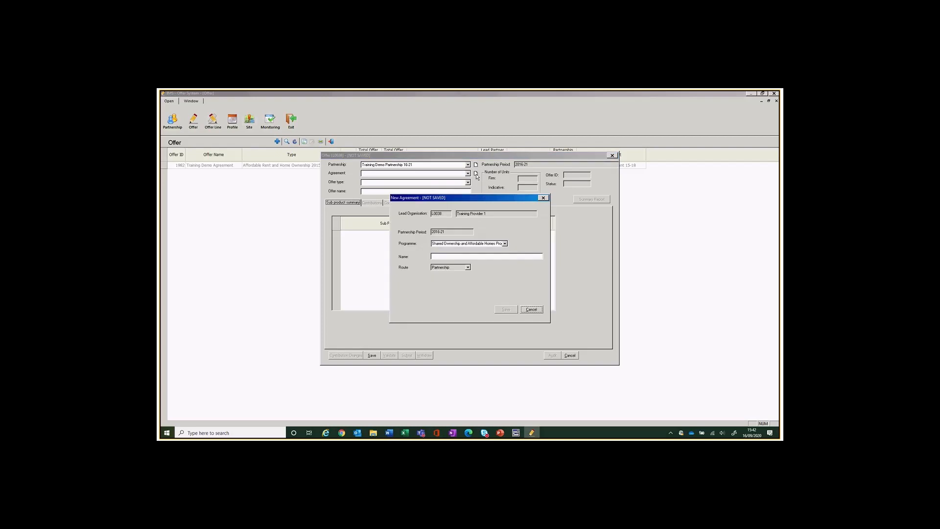
Save a new agreement named 'Training demon Agreement 16-21 NSAP' for the offer.
{"action": "left_click", "coordinate": [445, 255]}
{"action": "type", "text": "Training demon Agree"}
{"action": "type", "text": "ment 16-21 NSAP"}
{"action": "left_click", "coordinate": [506, 309]}
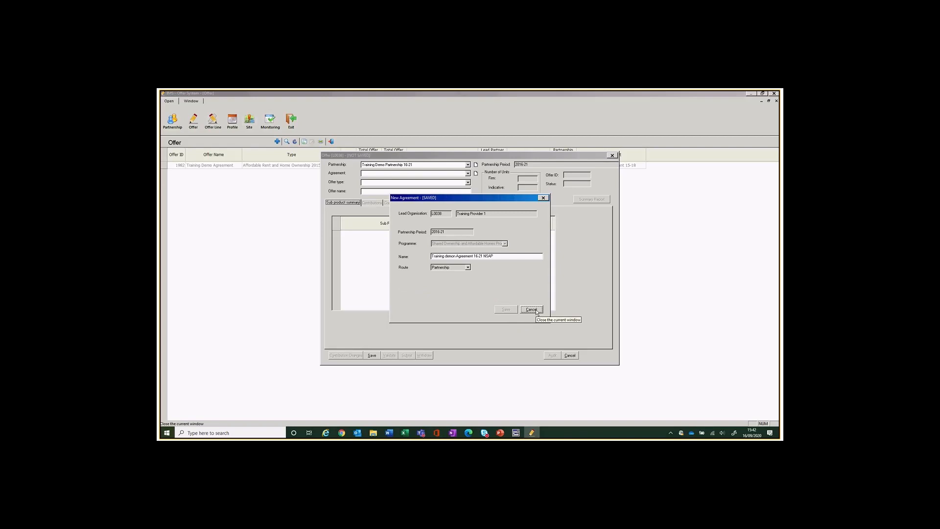
{"action": "left_click", "coordinate": [534, 310]}
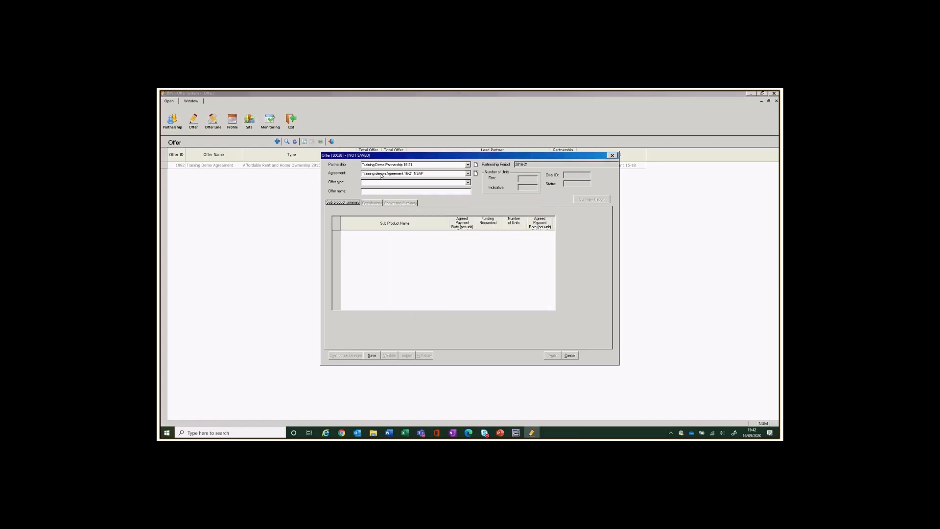
Set offer type Next Steps Accommodation, name it 'Training Demon Offer NSAP 16-21', and save.
{"action": "left_click", "coordinate": [467, 182]}
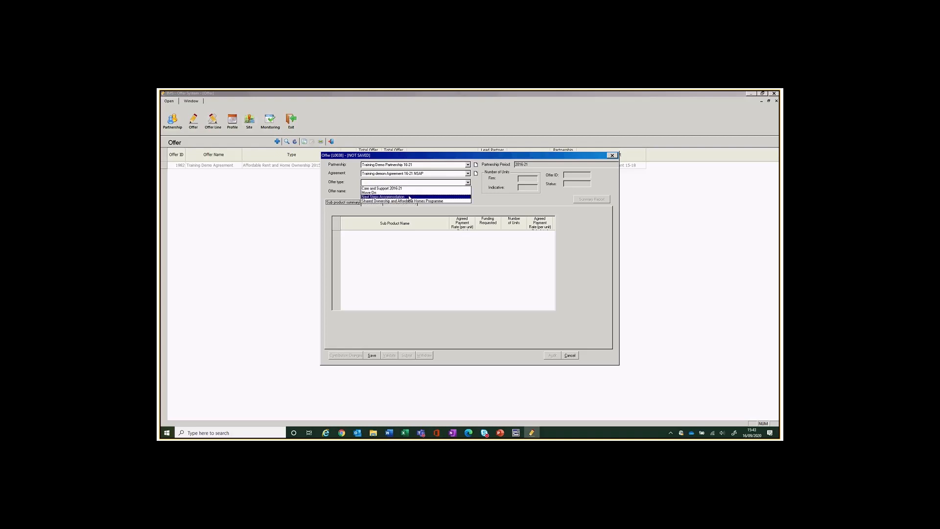
{"action": "left_click", "coordinate": [410, 197]}
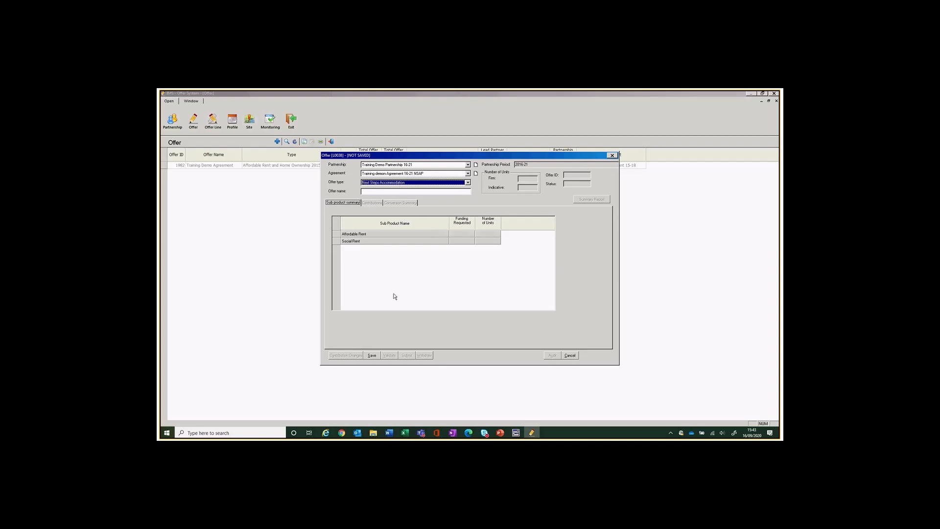
{"action": "left_click", "coordinate": [373, 191]}
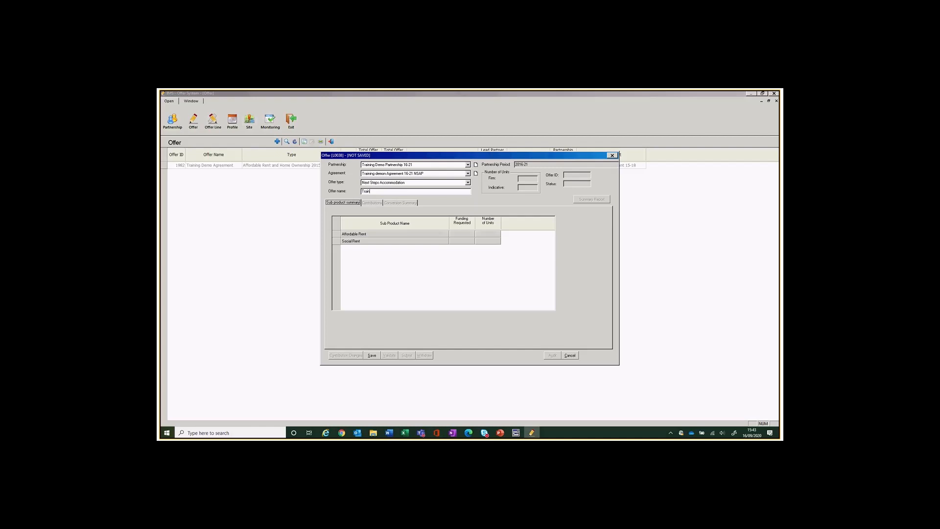
{"action": "type", "text": "Traing De"}
{"action": "type", "text": "mon Offe"}
{"action": "type", "text": "ni"}
{"action": "left_click", "coordinate": [372, 355]}
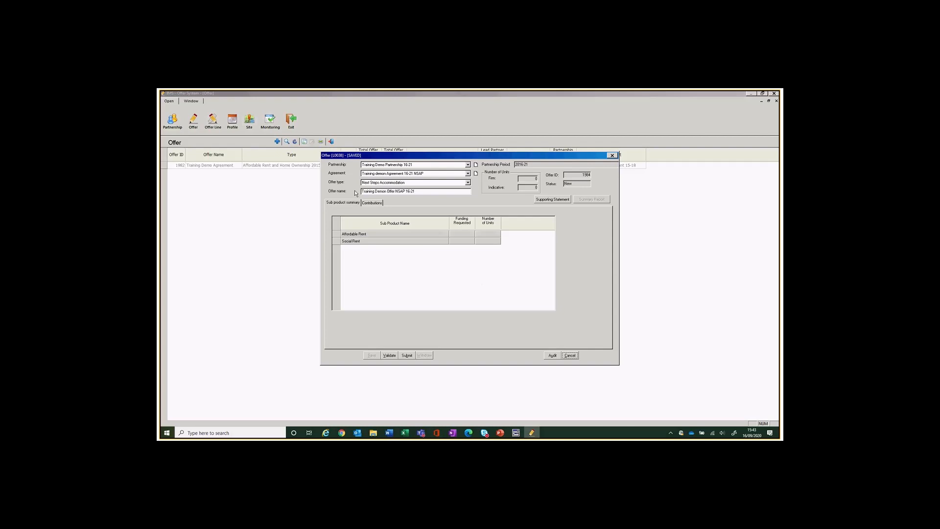
{"action": "left_click", "coordinate": [386, 191]}
Correct the name to 'Training Demo Offer NSAP 16-21', then save and close offer 1984.
{"action": "key", "text": "BackSpace"}
{"action": "left_click", "coordinate": [374, 203]}
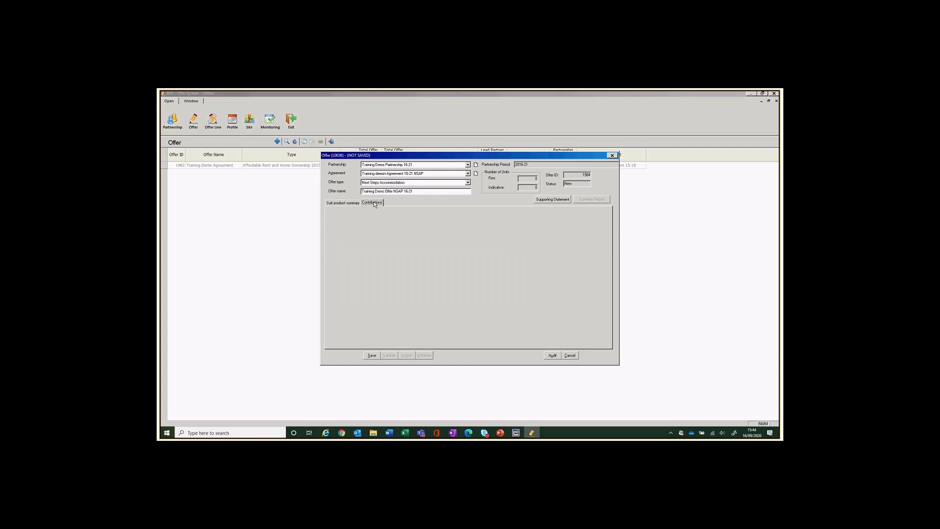
{"action": "left_click", "coordinate": [343, 204]}
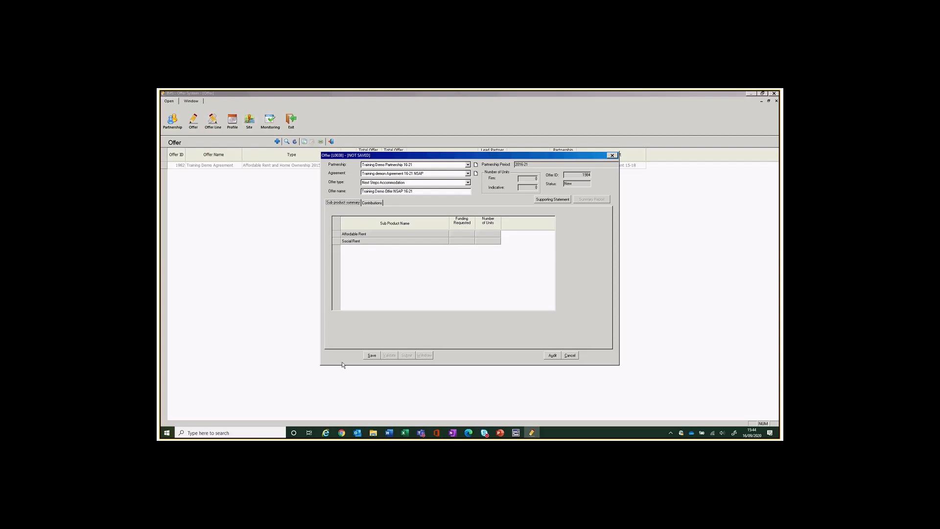
{"action": "left_click", "coordinate": [372, 356]}
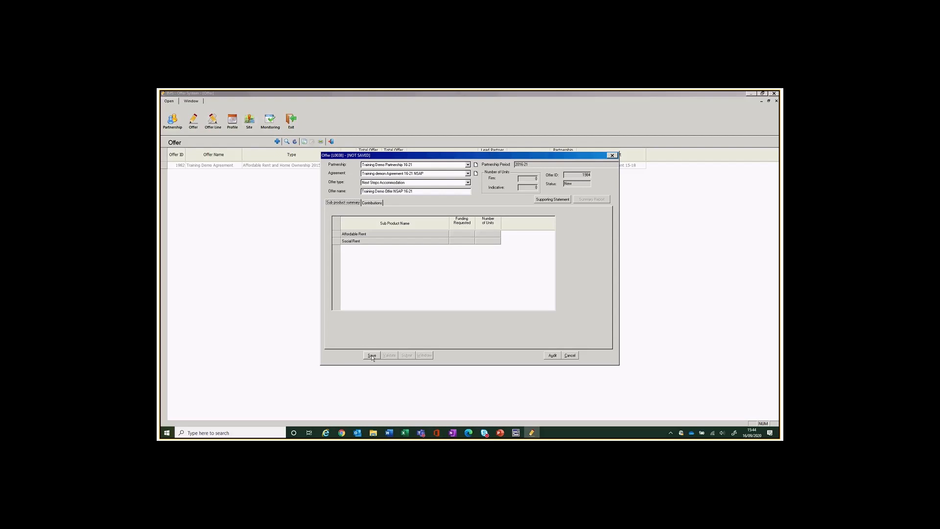
{"action": "left_click", "coordinate": [569, 356]}
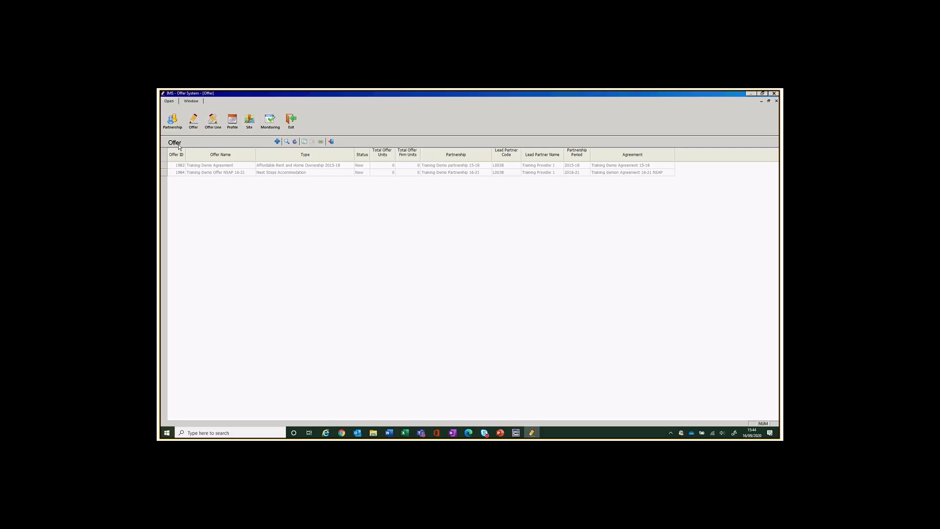
Close the Offers list window.
{"action": "left_click", "coordinate": [332, 142]}
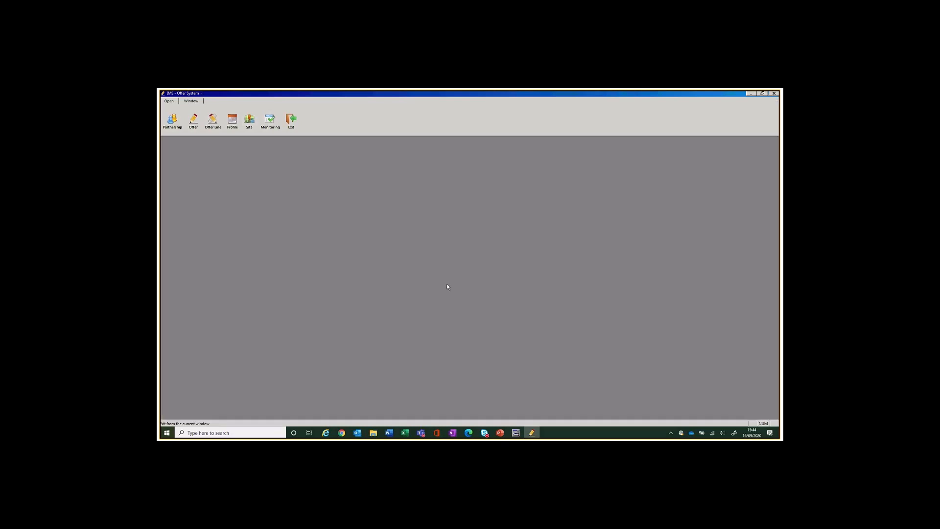
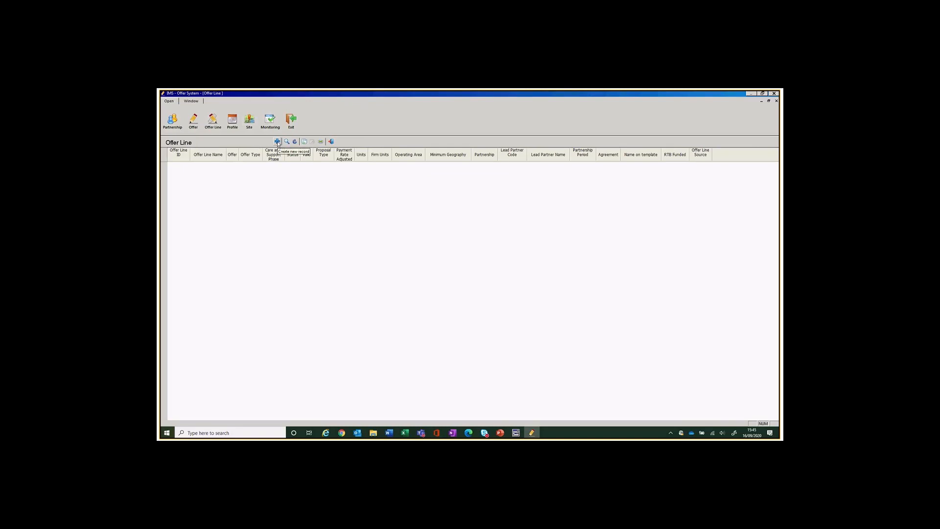
Create a new offer line under Training Demo Partnership 16-21 and offer Training Demo Offer NSAP 16-21.
{"action": "left_click", "coordinate": [277, 141]}
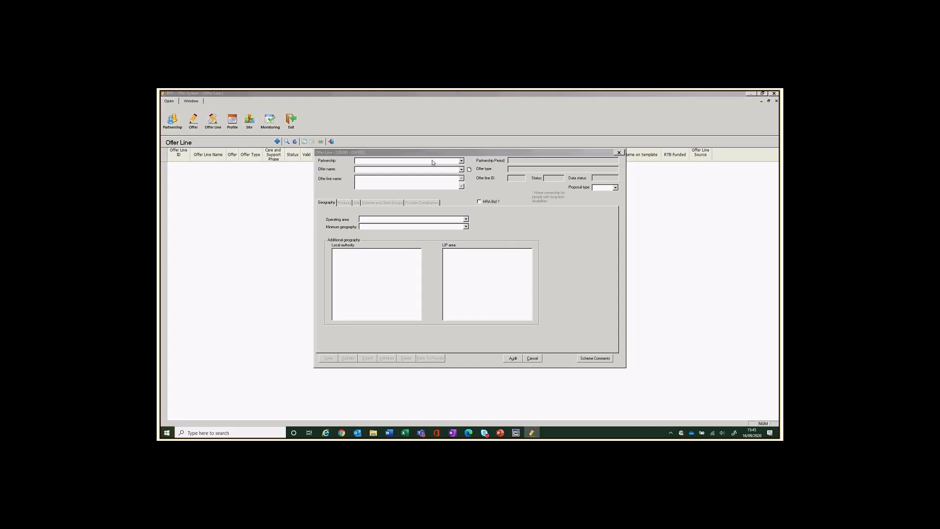
{"action": "left_click", "coordinate": [462, 162]}
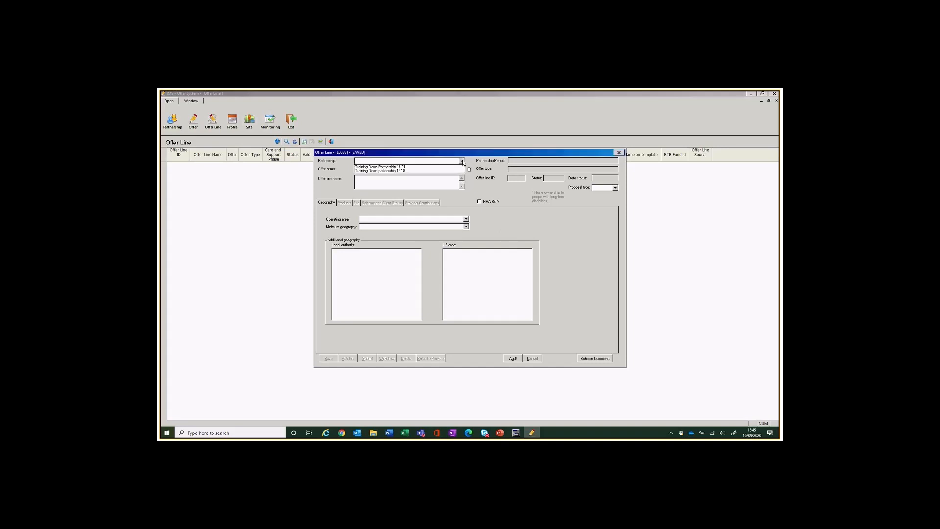
{"action": "left_click", "coordinate": [408, 167]}
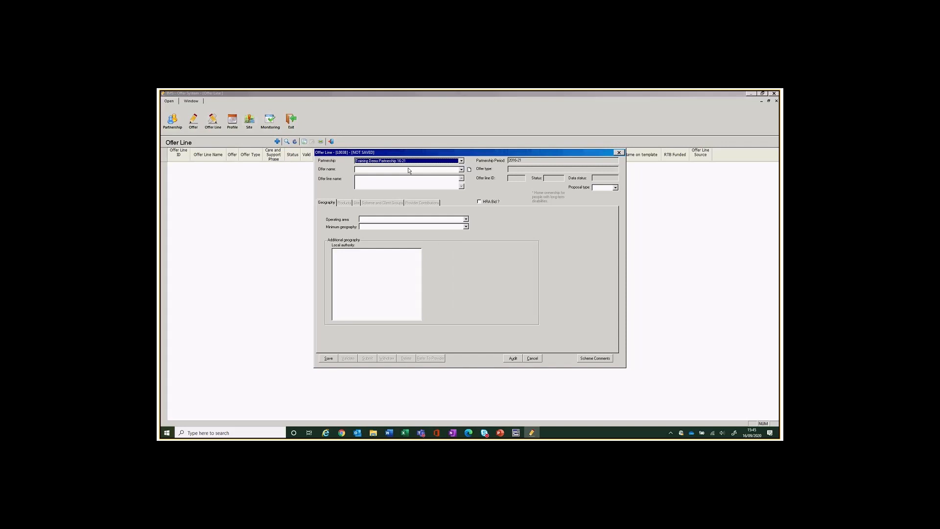
{"action": "left_click", "coordinate": [462, 170]}
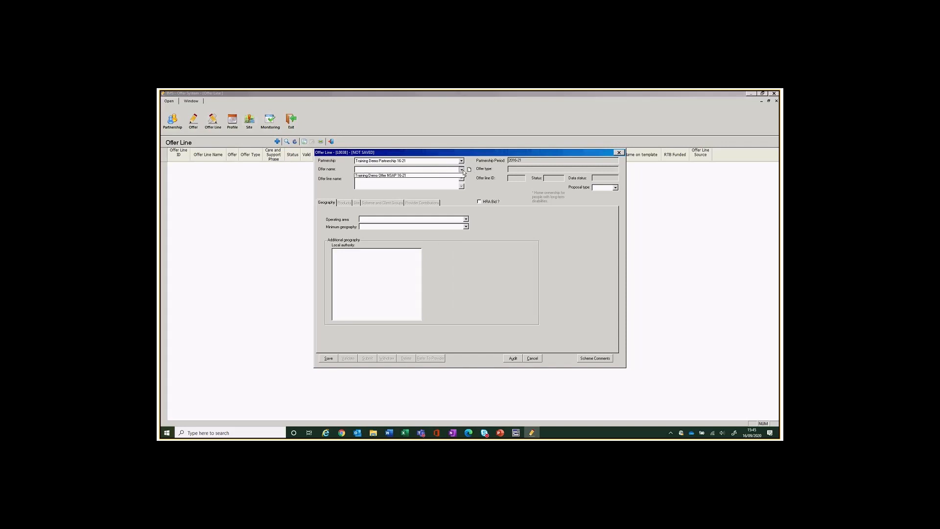
{"action": "left_click", "coordinate": [402, 175]}
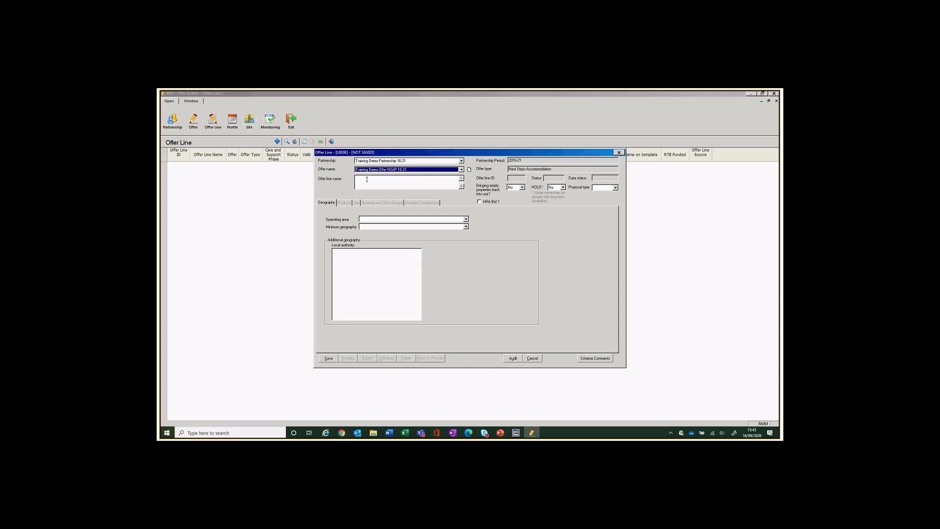
{"action": "left_click", "coordinate": [410, 183]}
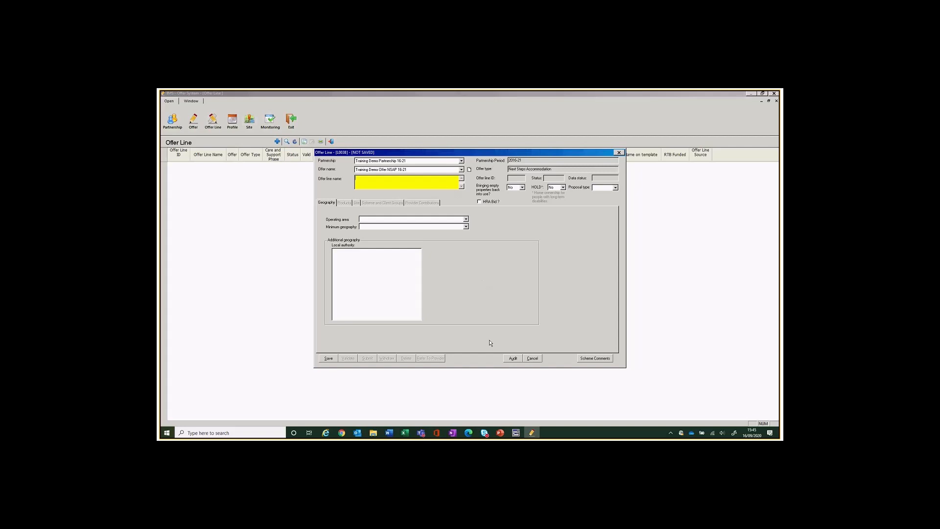
Name the offer line 'Firm line demonstration' and set its proposal type to Firm.
{"action": "type", "text": "D"}
{"action": "type", "text": "irm line d"}
{"action": "type", "text": "emonstra"}
{"action": "key", "text": "BackSpace"}
{"action": "key", "text": "BackSpace"}
{"action": "type", "text": "ration"}
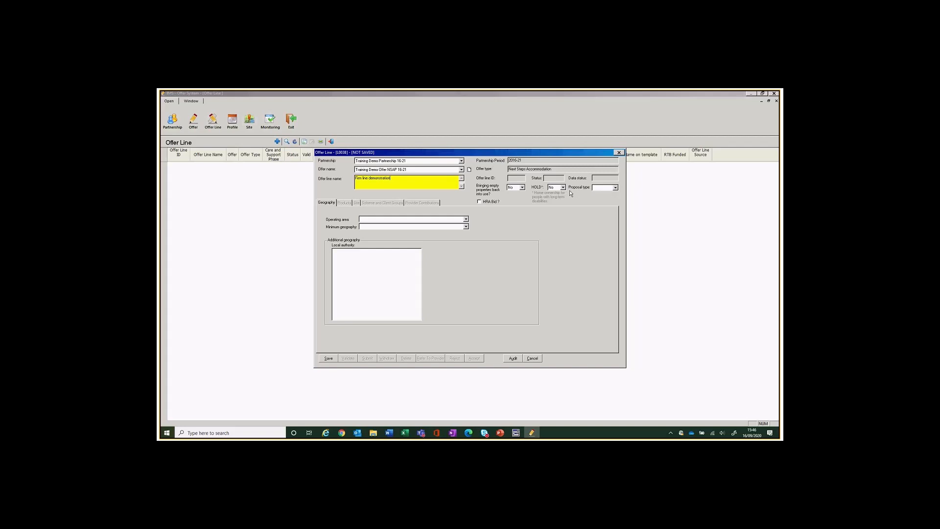
{"action": "left_click", "coordinate": [615, 188]}
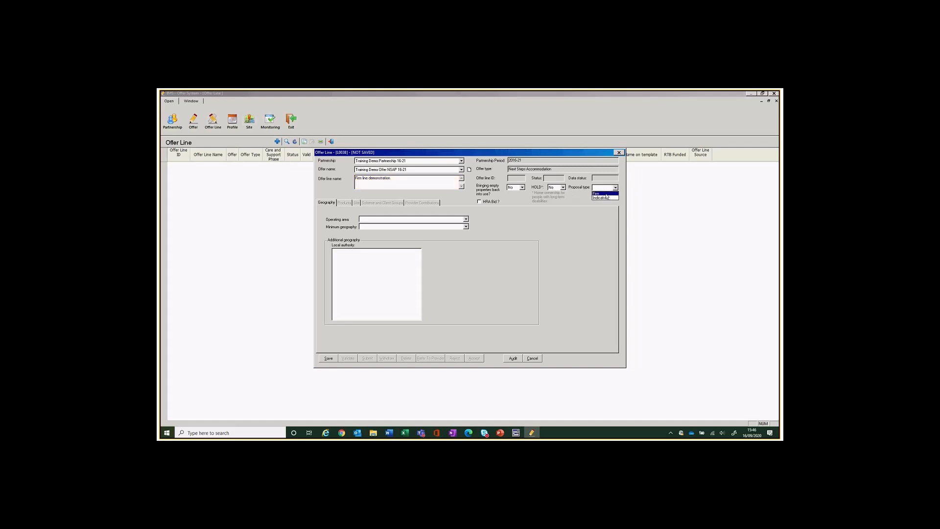
{"action": "left_click", "coordinate": [606, 194]}
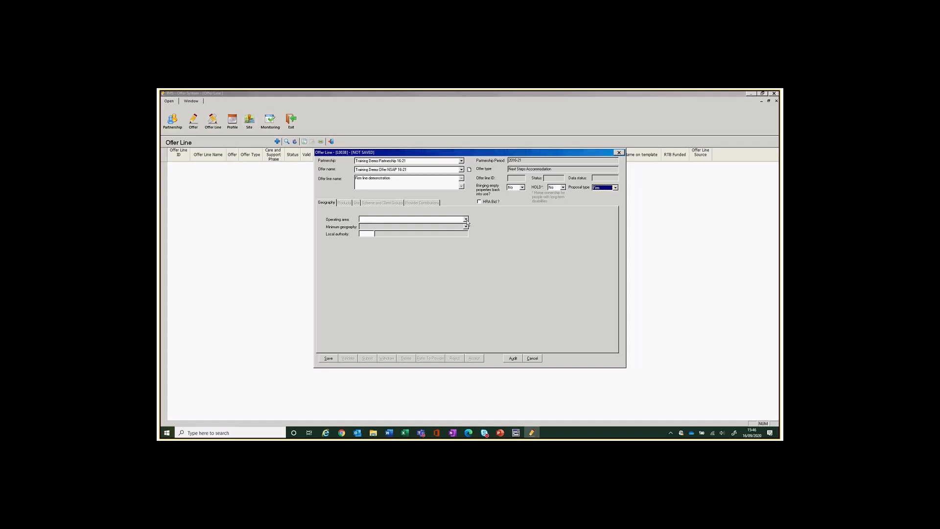
Set the operating area to North West and bring up the local authority search.
{"action": "left_click", "coordinate": [465, 220]}
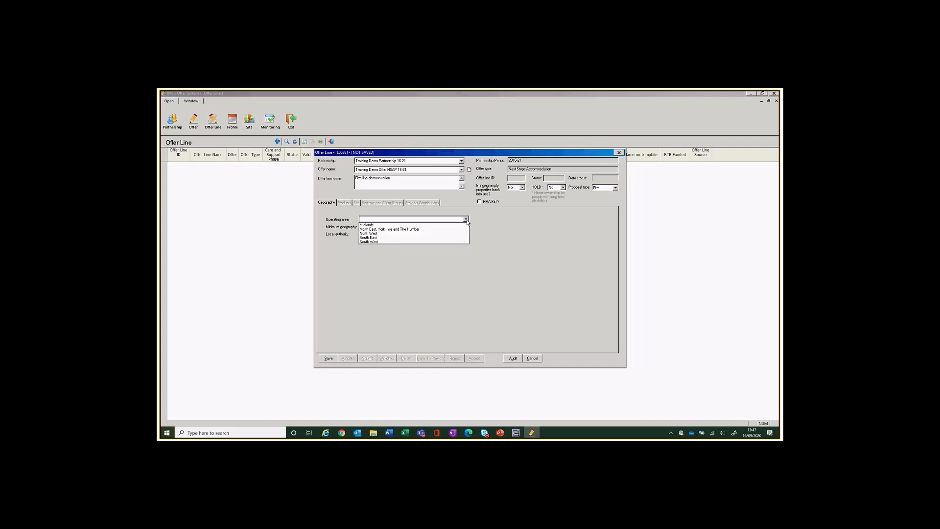
{"action": "left_click", "coordinate": [381, 234]}
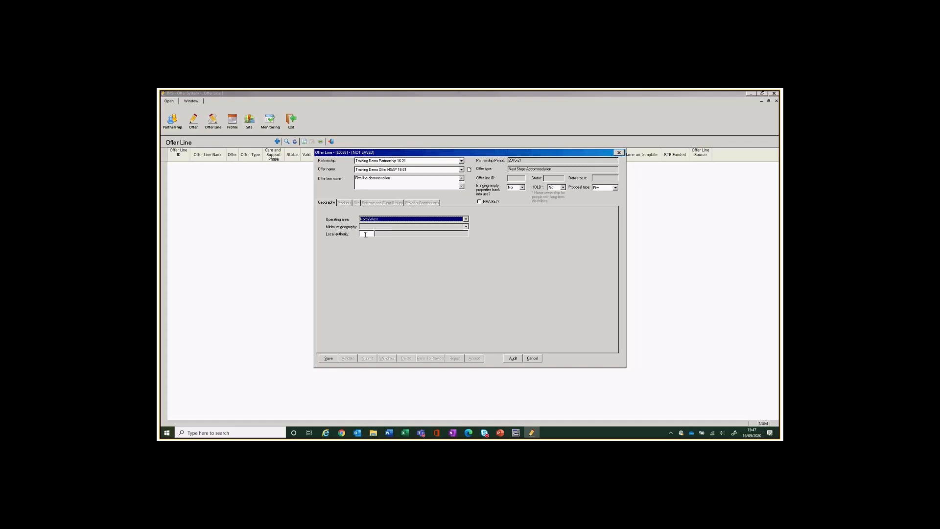
{"action": "left_click", "coordinate": [368, 233]}
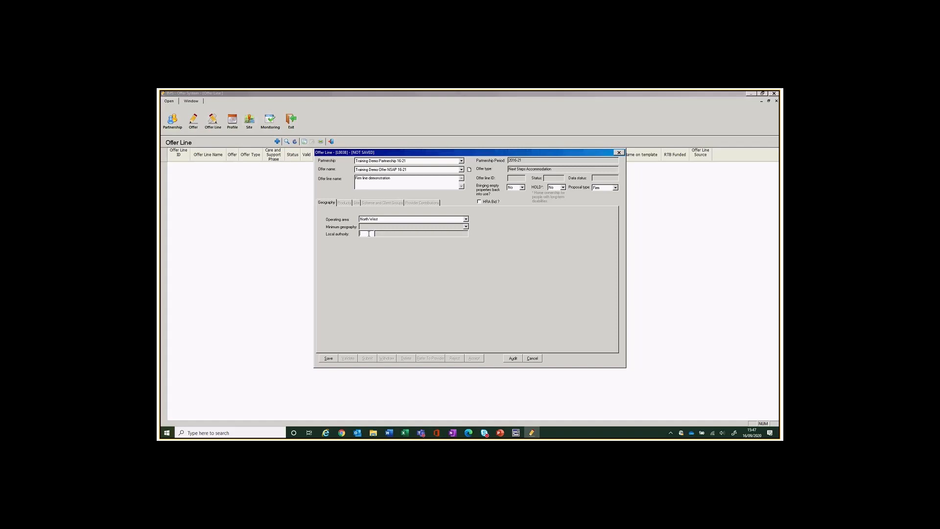
{"action": "double_click", "coordinate": [368, 233]}
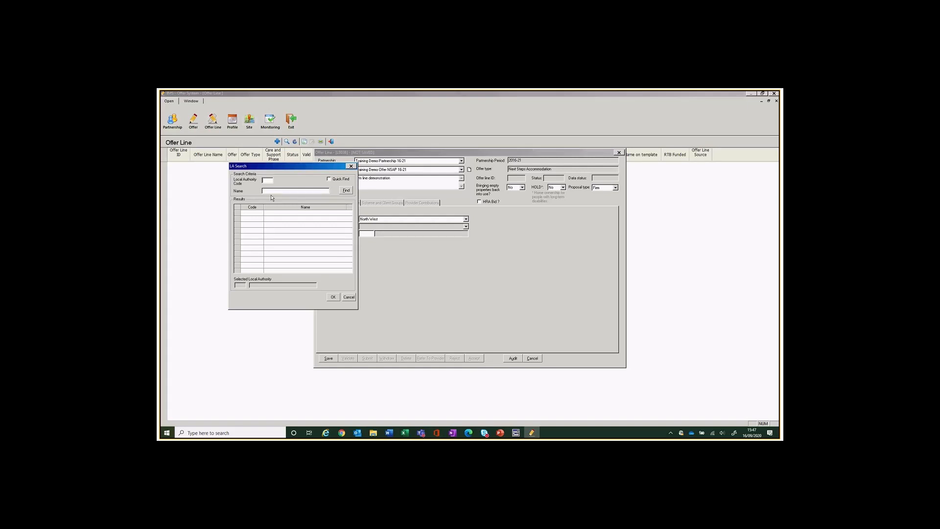
Search local authorities and choose 613 Tameside, filling Greater Manchester as minimum geography.
{"action": "type", "text": "1"}
{"action": "key", "text": "BackSpace"}
{"action": "key", "text": "BackSpace"}
{"action": "left_click", "coordinate": [346, 191]}
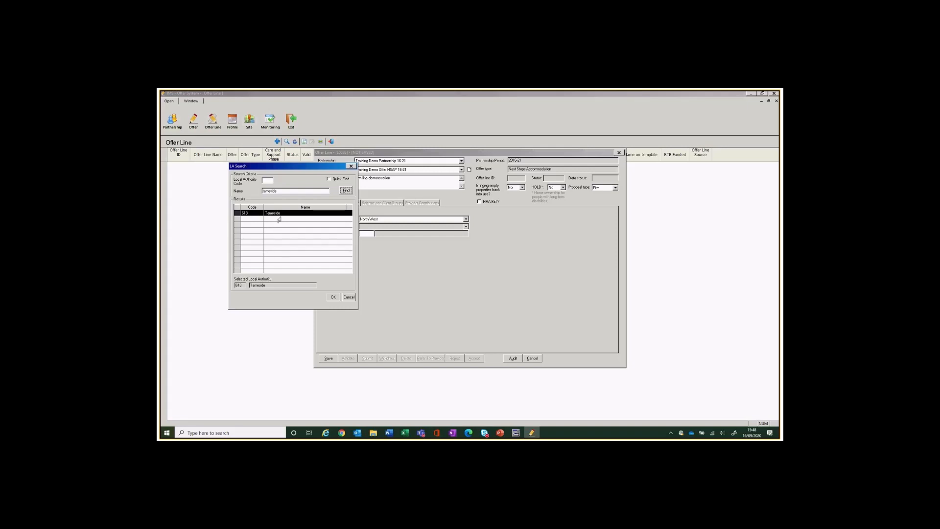
{"action": "left_click", "coordinate": [332, 297]}
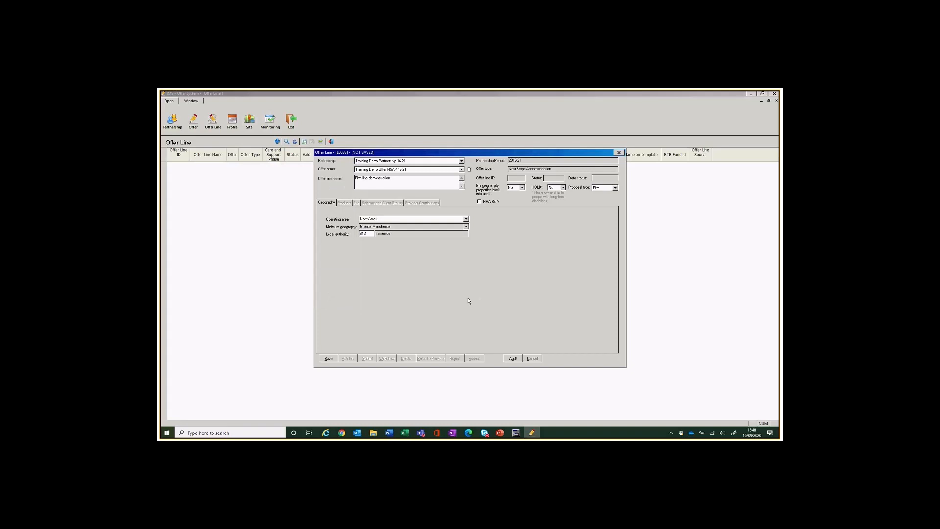
Save the Firm line demonstration offer line and close its form.
{"action": "left_click", "coordinate": [328, 359]}
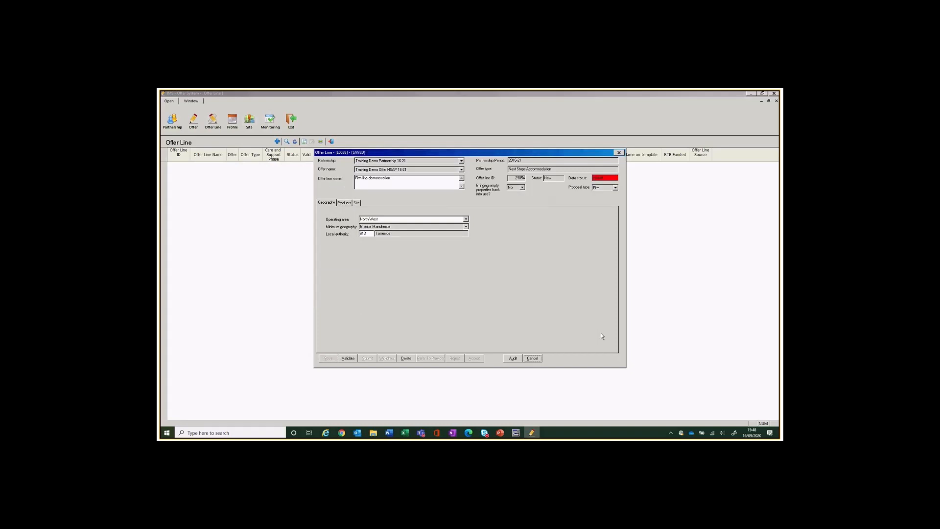
{"action": "left_click", "coordinate": [533, 358]}
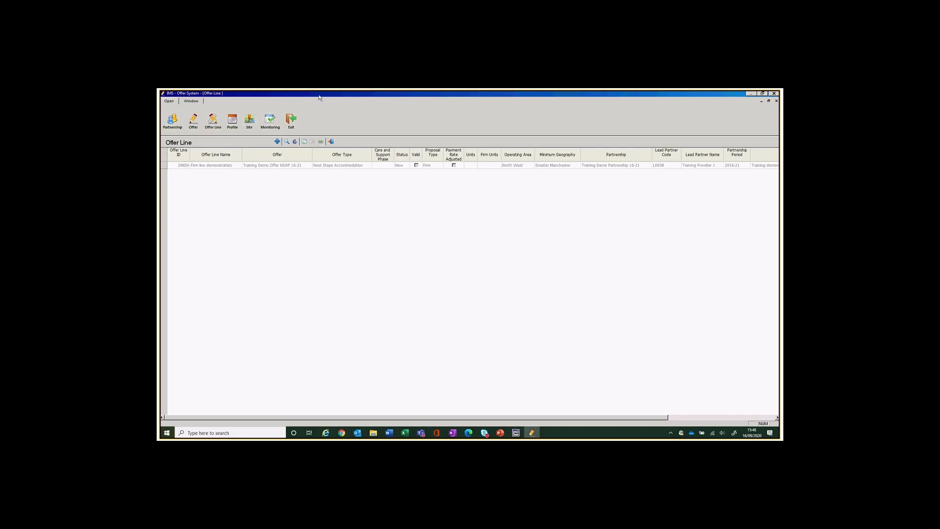
List all offer sites with every filter at All and start a new site record.
{"action": "left_click", "coordinate": [249, 125]}
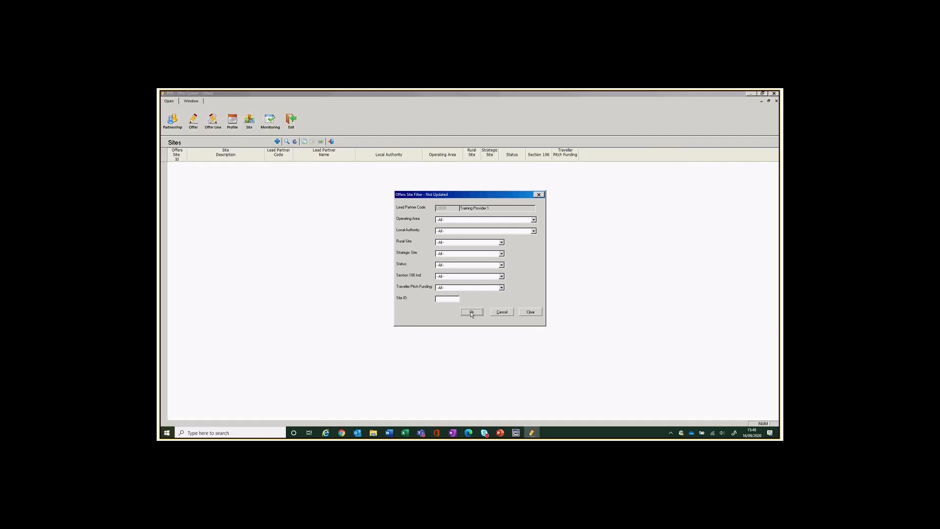
{"action": "left_click", "coordinate": [472, 313]}
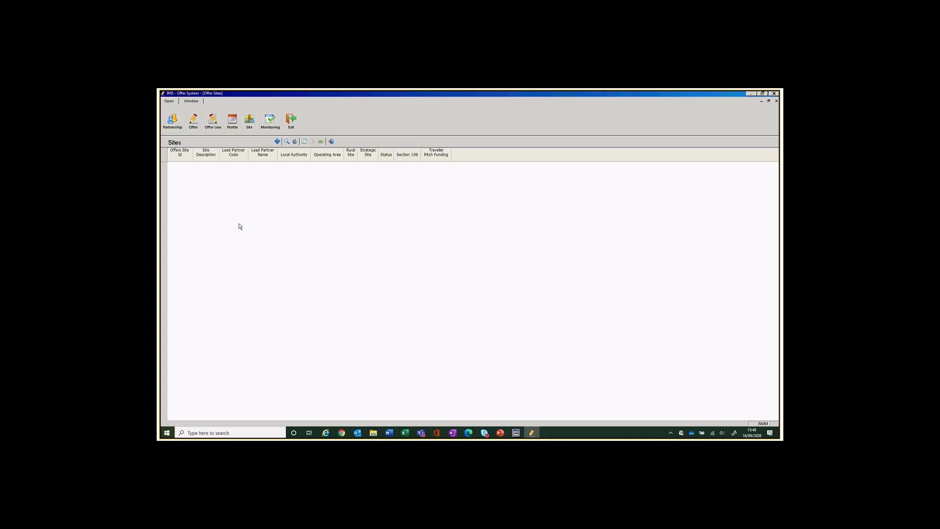
{"action": "left_click", "coordinate": [277, 142]}
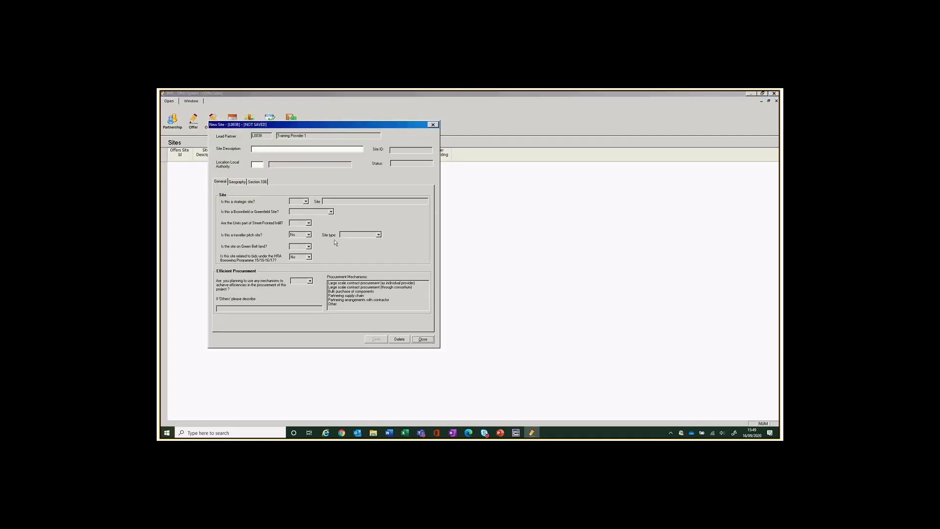
Enter 'NSAP DEMO SITE' as the site description and save the site record.
{"action": "left_click", "coordinate": [260, 149]}
{"action": "type", "text": "NSAP"}
{"action": "type", "text": "DEMO SITE"}
{"action": "left_click", "coordinate": [376, 342]}
{"action": "left_click", "coordinate": [377, 342]}
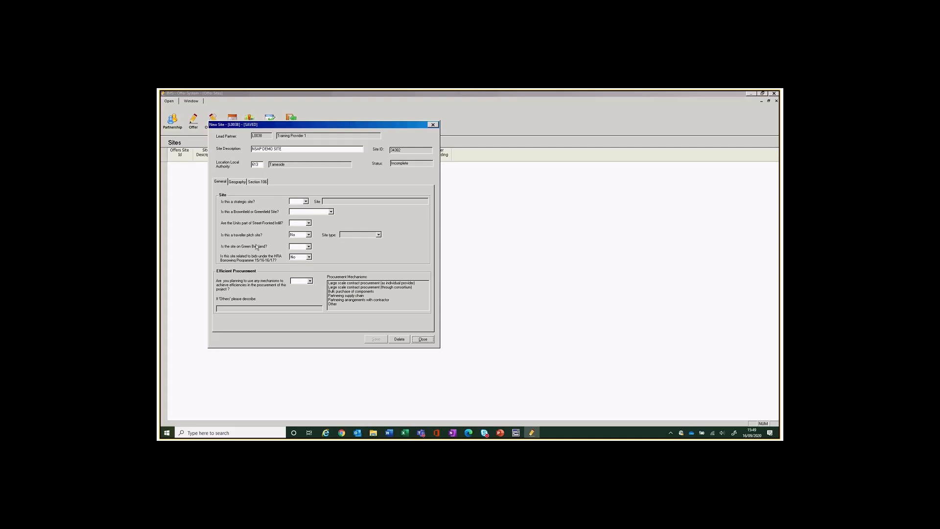
{"action": "left_click", "coordinate": [305, 201]}
Set strategic site No, Brown Field, street-fronted infill No, Green Belt No, efficient procurement No.
{"action": "left_click", "coordinate": [300, 212]}
{"action": "left_click", "coordinate": [330, 212]}
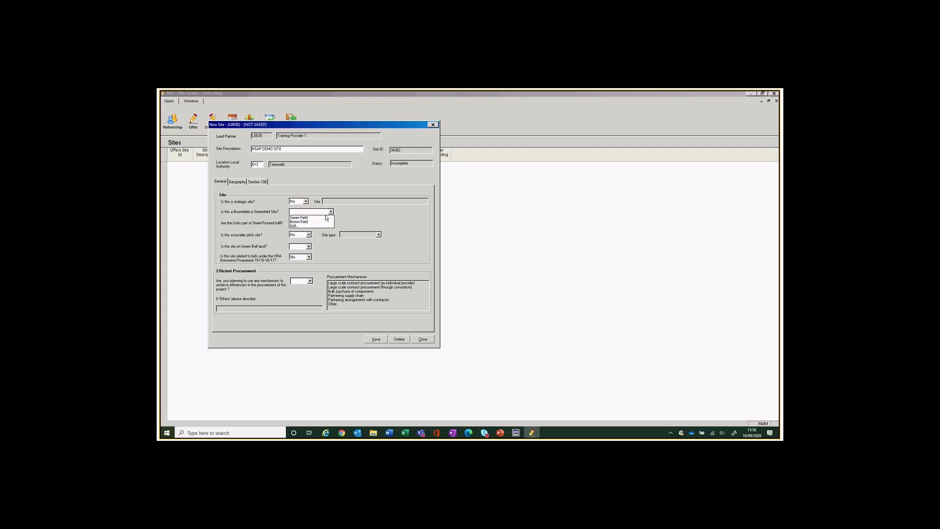
{"action": "left_click", "coordinate": [323, 222]}
{"action": "left_click", "coordinate": [309, 223]}
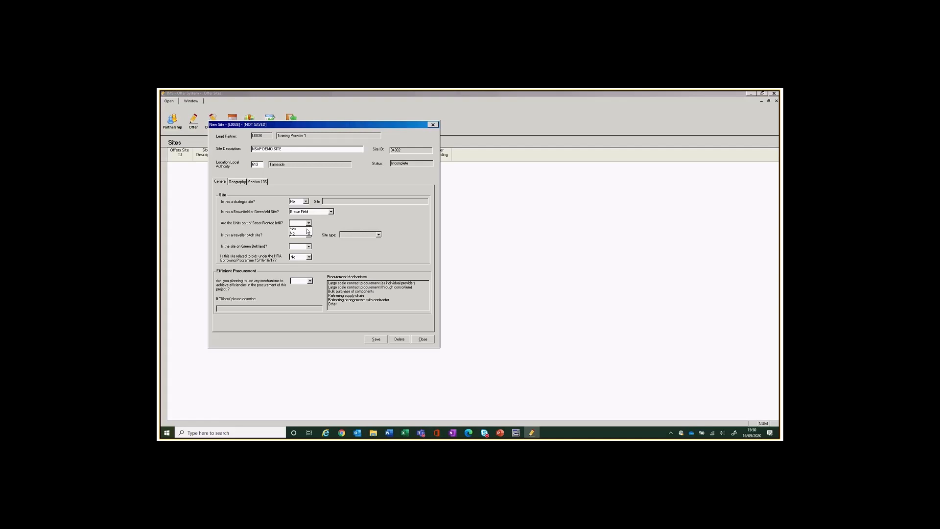
{"action": "left_click", "coordinate": [304, 234]}
{"action": "left_click", "coordinate": [307, 248]}
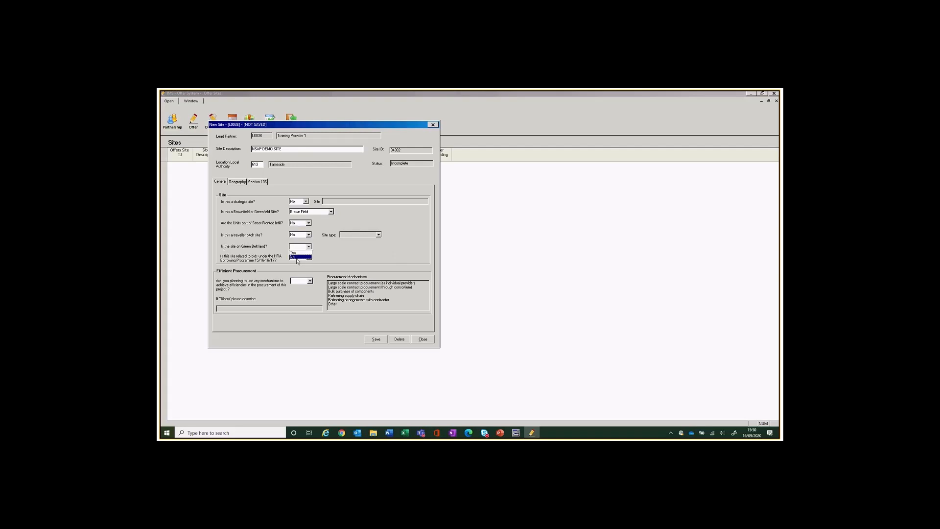
{"action": "left_click", "coordinate": [297, 257]}
{"action": "left_click", "coordinate": [310, 282]}
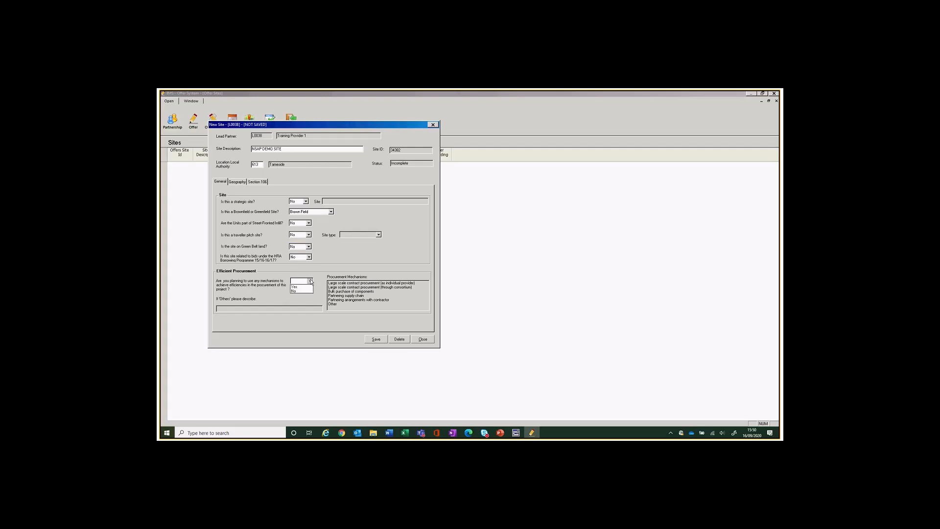
{"action": "left_click", "coordinate": [299, 287]}
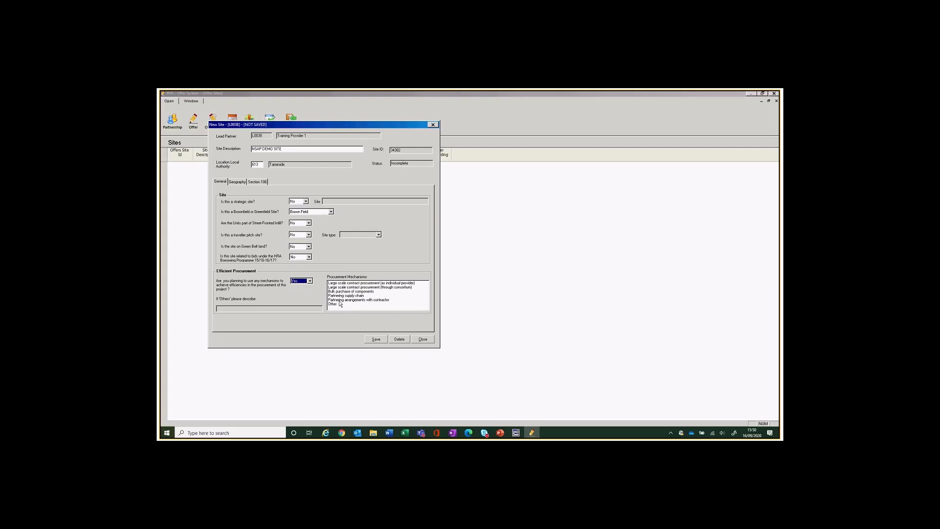
{"action": "left_click", "coordinate": [309, 281]}
{"action": "left_click", "coordinate": [298, 292]}
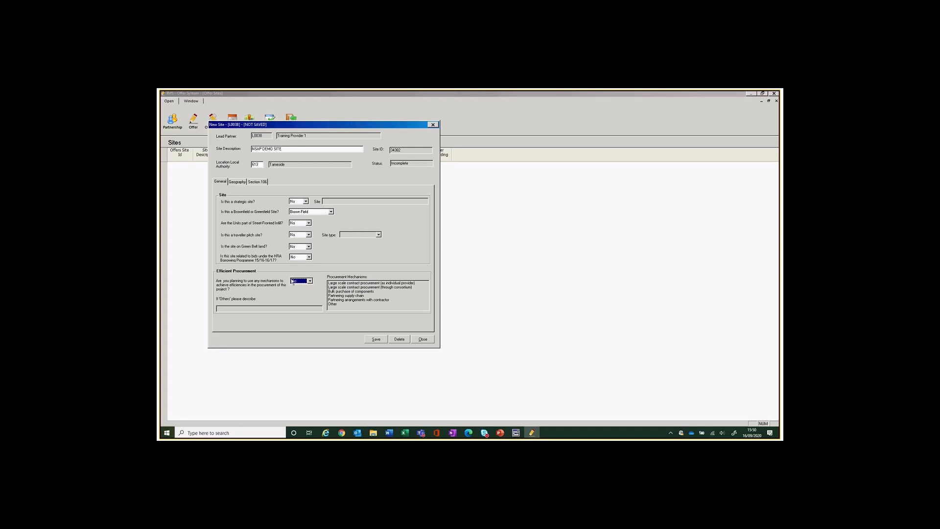
Enter the site's O.S. X and Y co-ordinates so its geography fills in.
{"action": "left_click", "coordinate": [237, 182]}
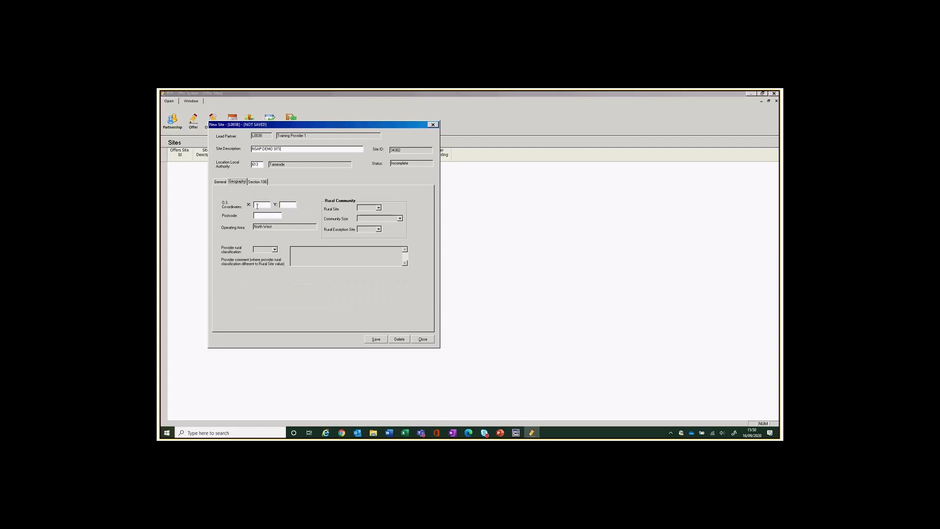
{"action": "left_click", "coordinate": [258, 206]}
{"action": "left_click", "coordinate": [289, 204]}
{"action": "left_click", "coordinate": [267, 215]}
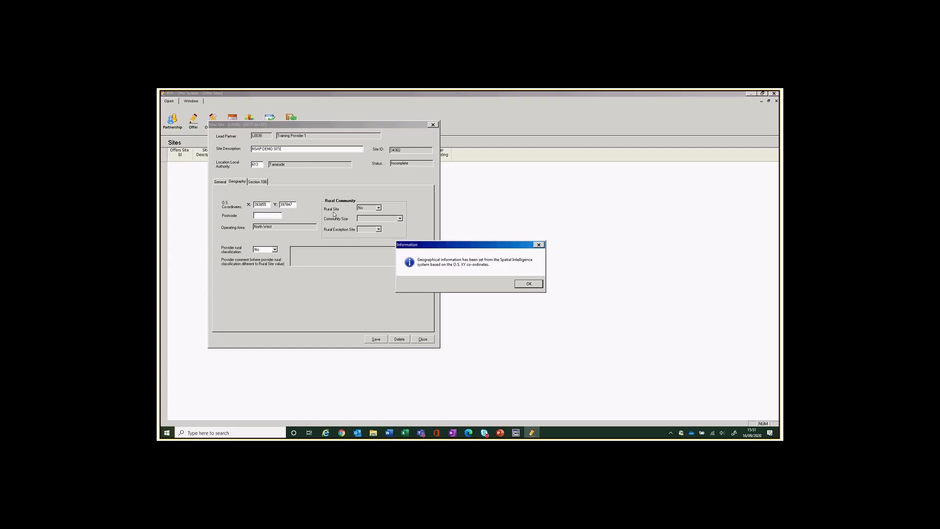
{"action": "left_click", "coordinate": [275, 251]}
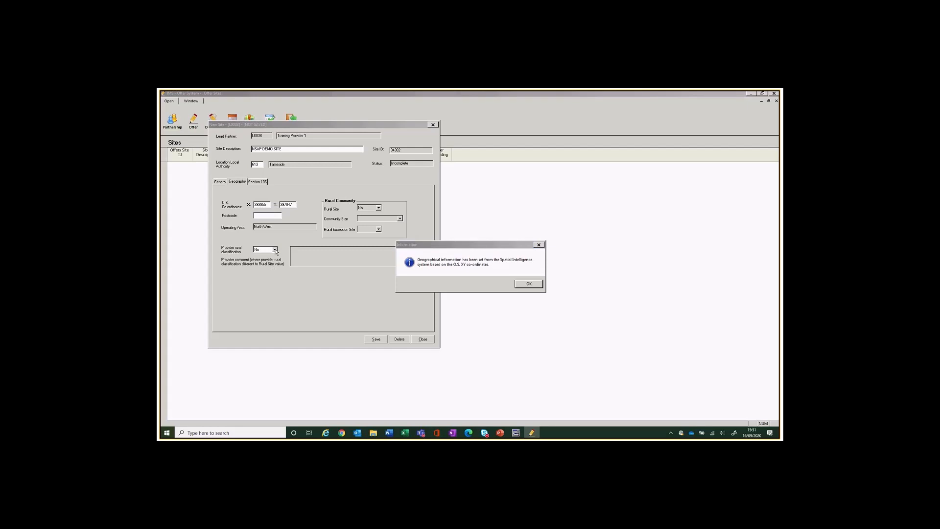
{"action": "left_click", "coordinate": [530, 284]}
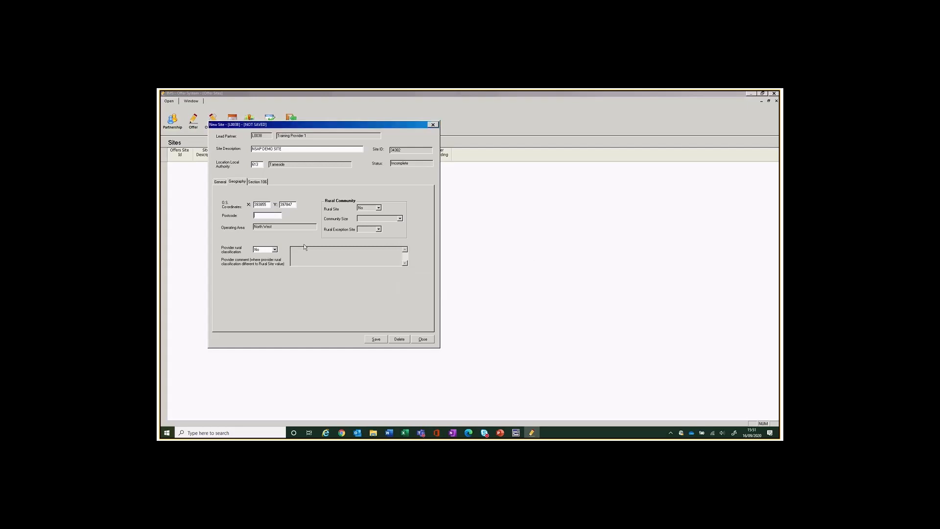
Keep provider rural classification as No and bring up the Section 106 questions.
{"action": "left_click", "coordinate": [275, 250]}
{"action": "left_click", "coordinate": [265, 215]}
{"action": "left_click", "coordinate": [265, 214]}
{"action": "left_click", "coordinate": [257, 182]}
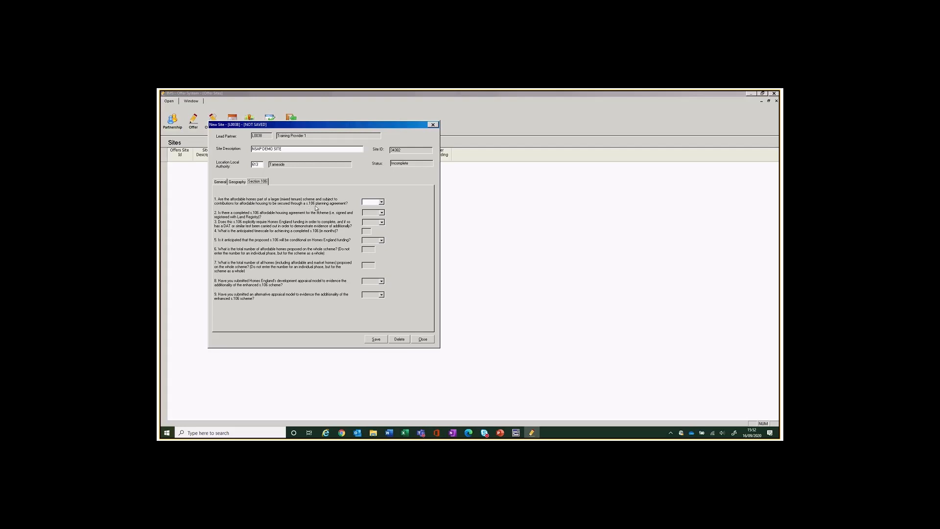
Answer No to Section 106 question 1, then save and close the site.
{"action": "left_click", "coordinate": [382, 202]}
{"action": "left_click", "coordinate": [375, 212]}
{"action": "left_click", "coordinate": [375, 339]}
{"action": "left_click", "coordinate": [422, 339]}
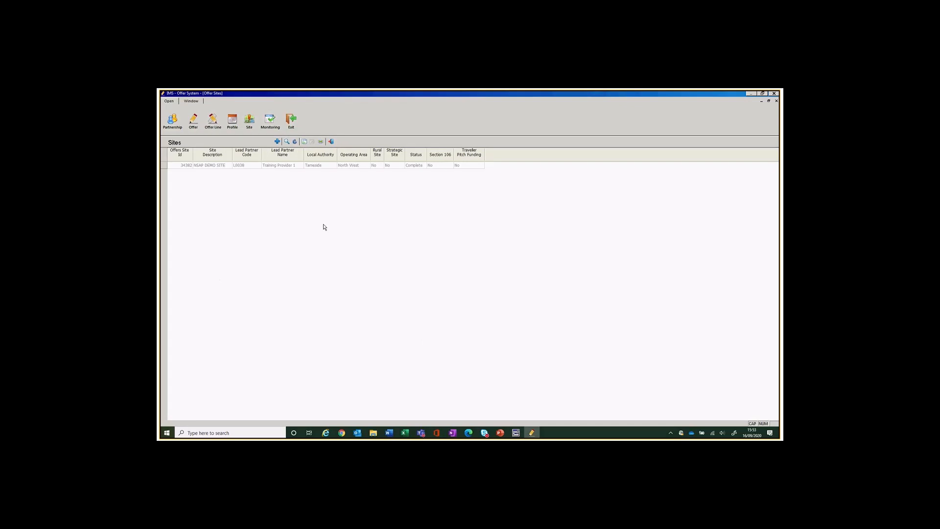
Exit the Sites list to return to the Offer Line list with Firm line demonstration.
{"action": "left_click", "coordinate": [331, 142]}
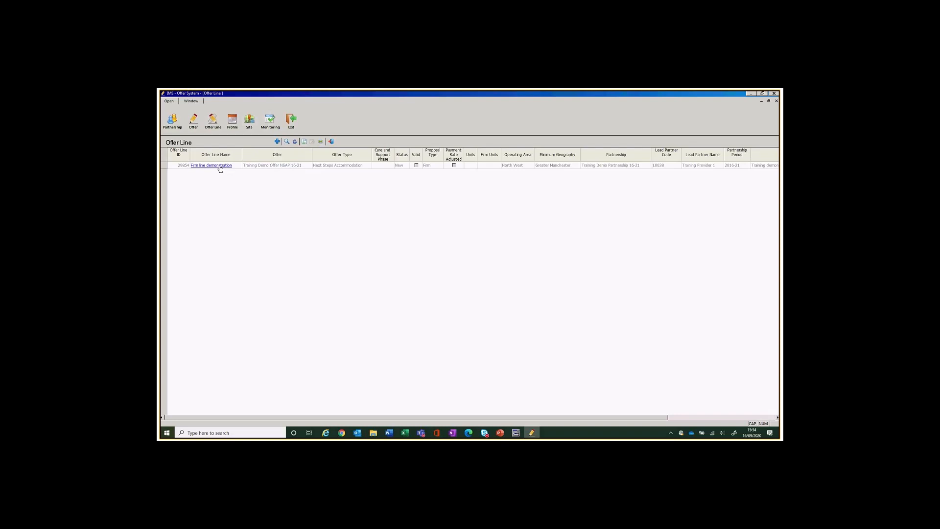
Attach NSAP DEMO SITE to the Firm line demonstration offer line with 10 firm units.
{"action": "left_click", "coordinate": [220, 167]}
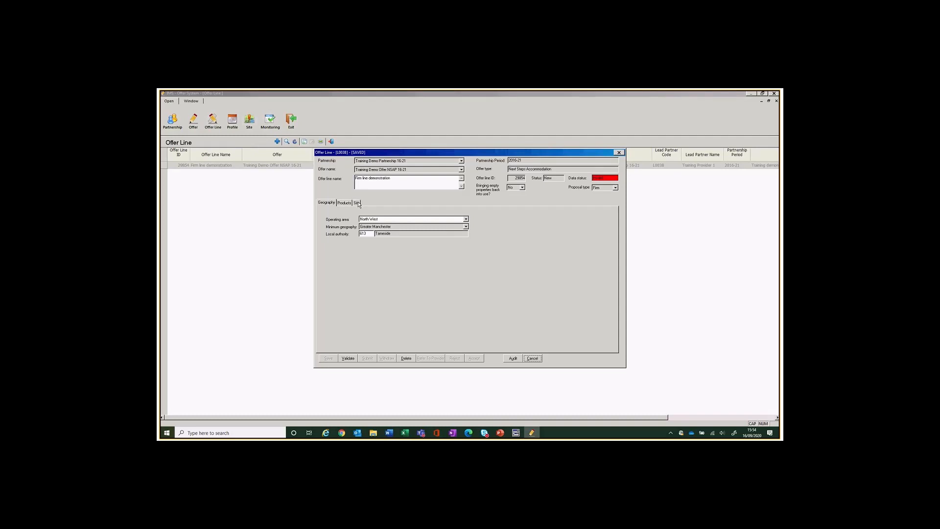
{"action": "left_click", "coordinate": [357, 204]}
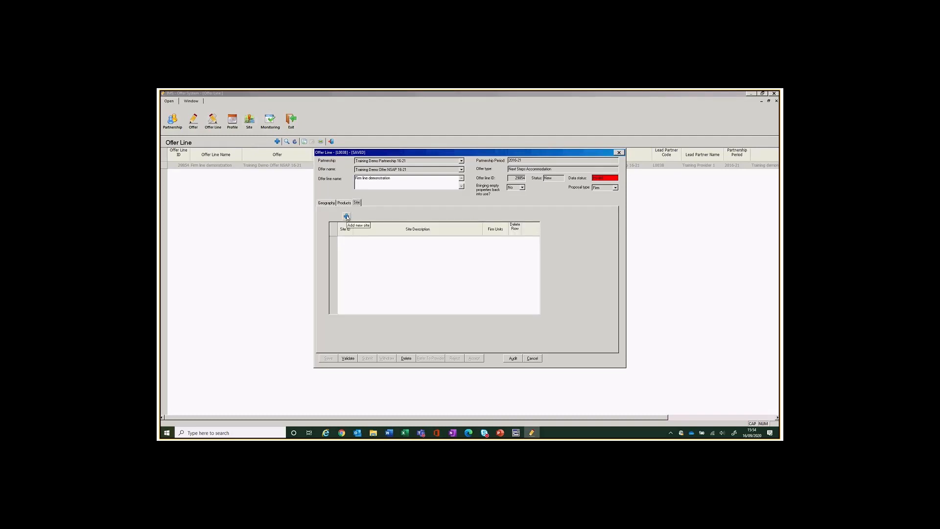
{"action": "left_click", "coordinate": [347, 216]}
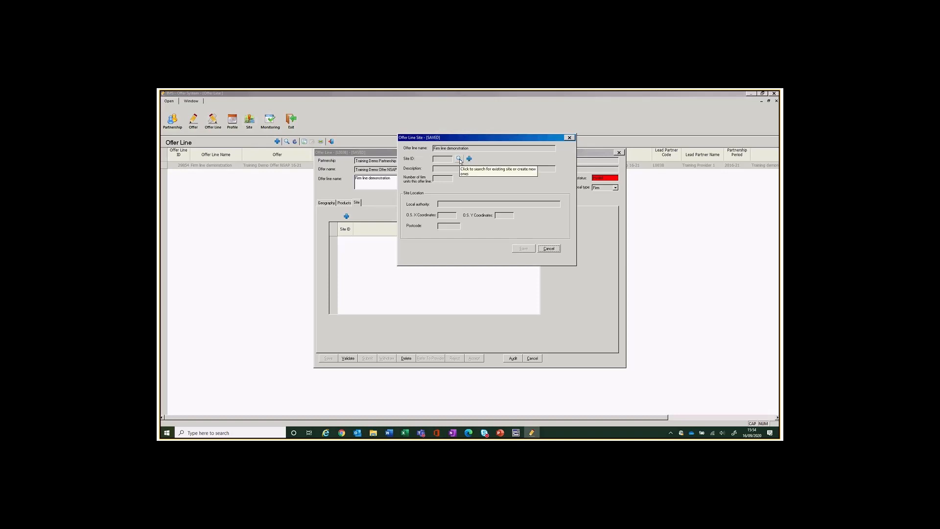
{"action": "left_click", "coordinate": [458, 159]}
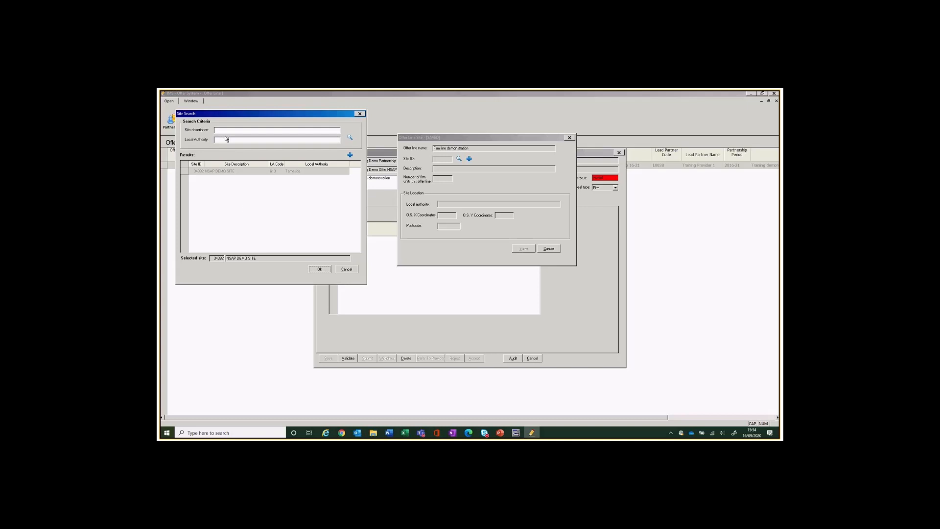
{"action": "left_click", "coordinate": [238, 172]}
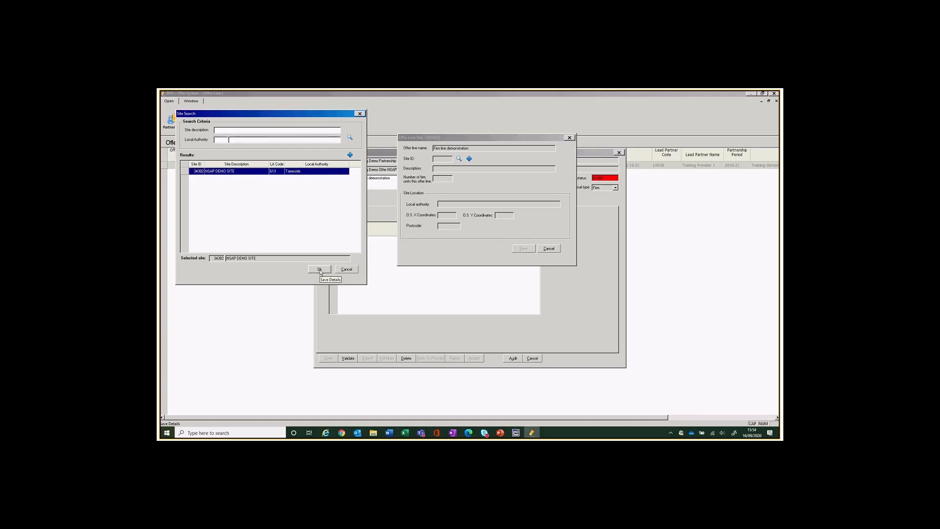
{"action": "left_click", "coordinate": [319, 269]}
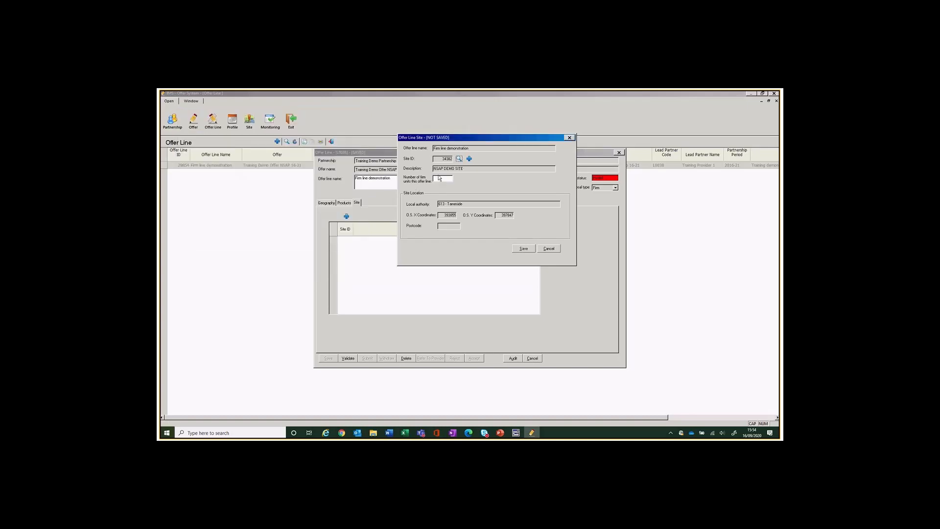
{"action": "left_click", "coordinate": [439, 178]}
{"action": "left_click", "coordinate": [523, 248]}
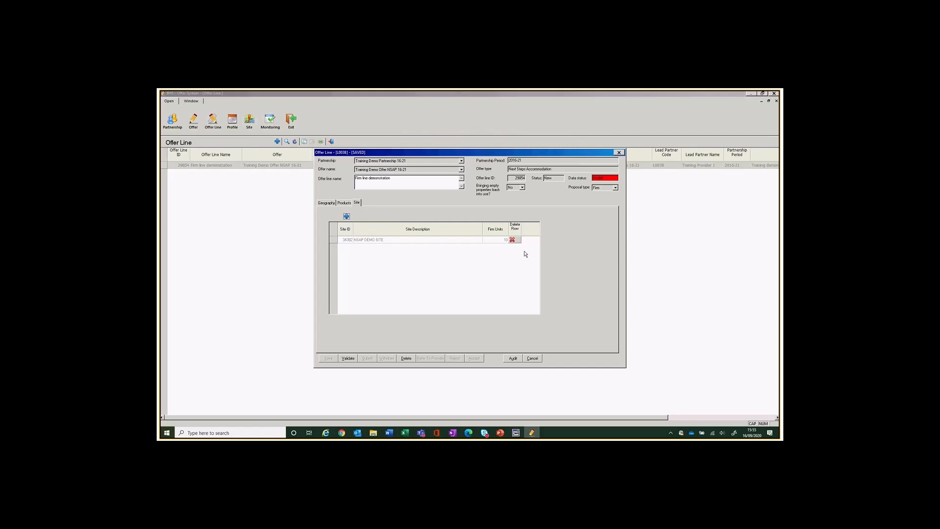
Choose Acquisition & Works as the processing route on the offer line's Products tab.
{"action": "left_click", "coordinate": [344, 203]}
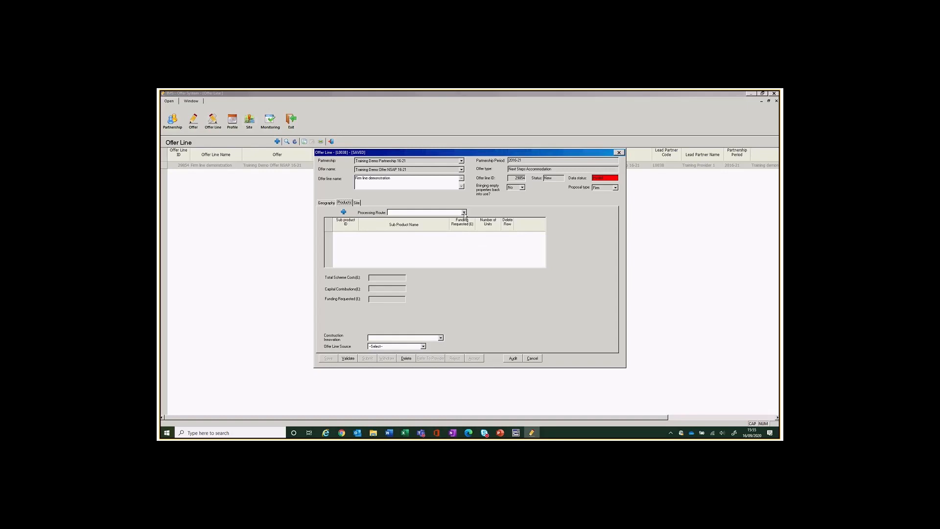
{"action": "left_click", "coordinate": [464, 212]}
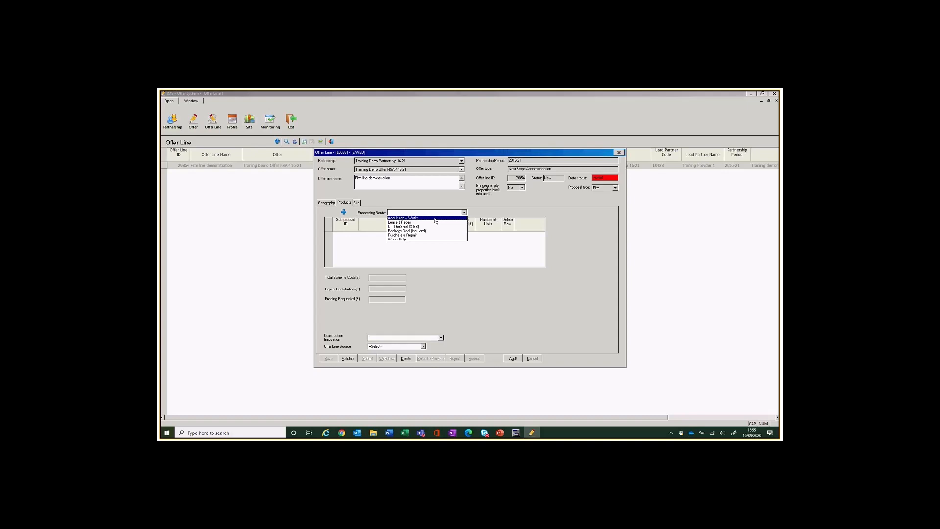
{"action": "left_click", "coordinate": [434, 221]}
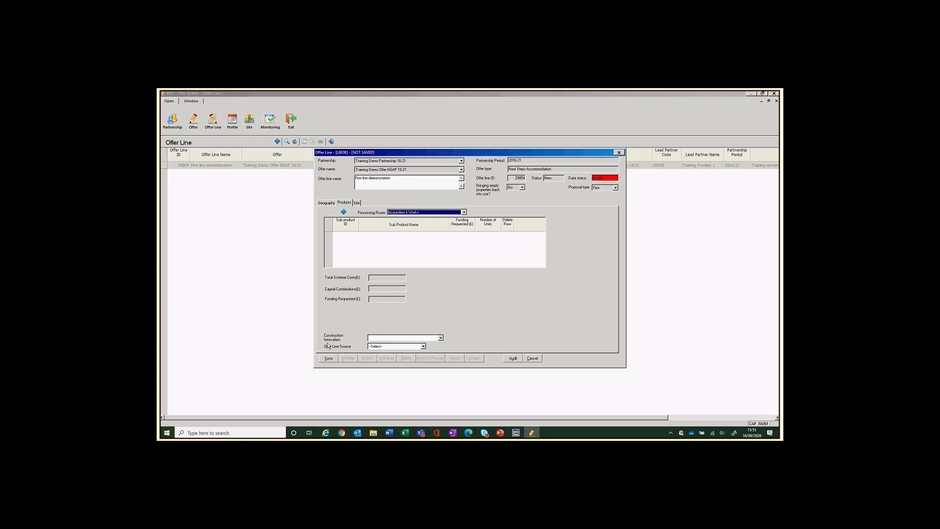
{"action": "left_click", "coordinate": [463, 212]}
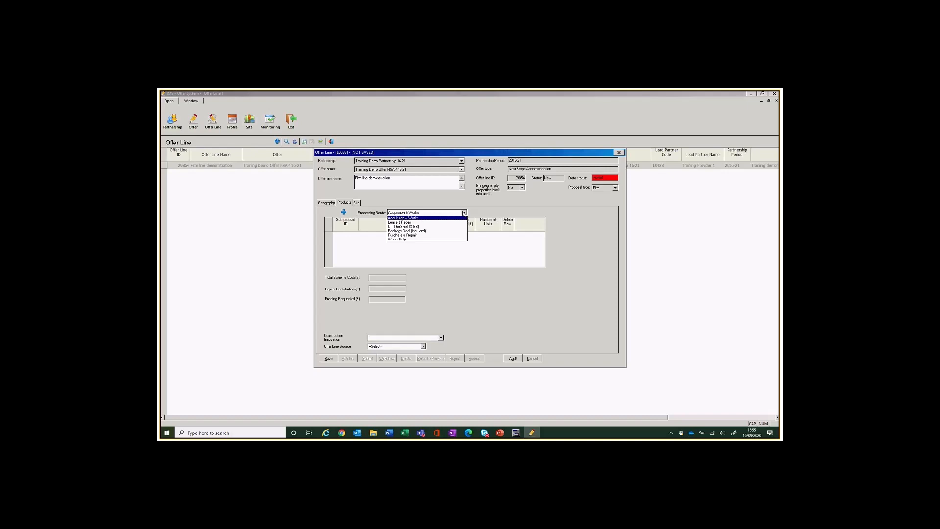
{"action": "left_click", "coordinate": [458, 217]}
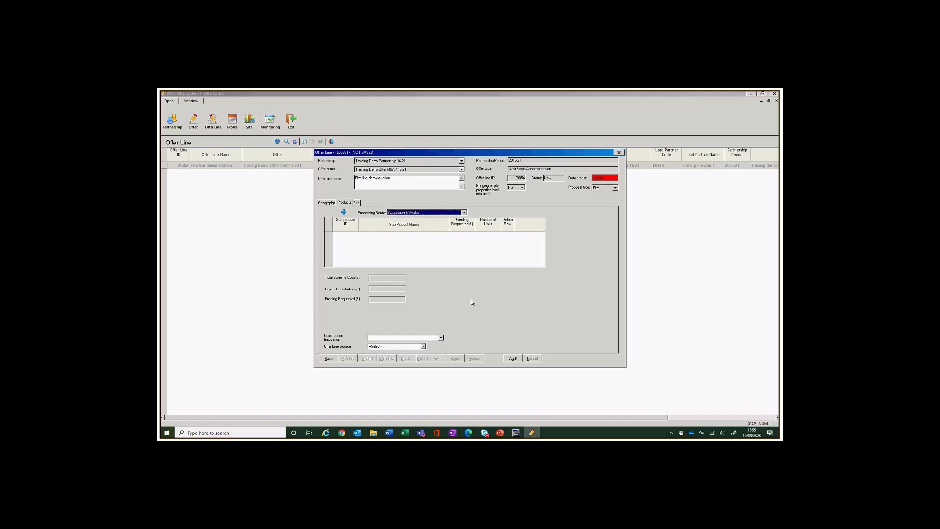
Set the offer line's construction innovation to Not applicable.
{"action": "left_click", "coordinate": [439, 338]}
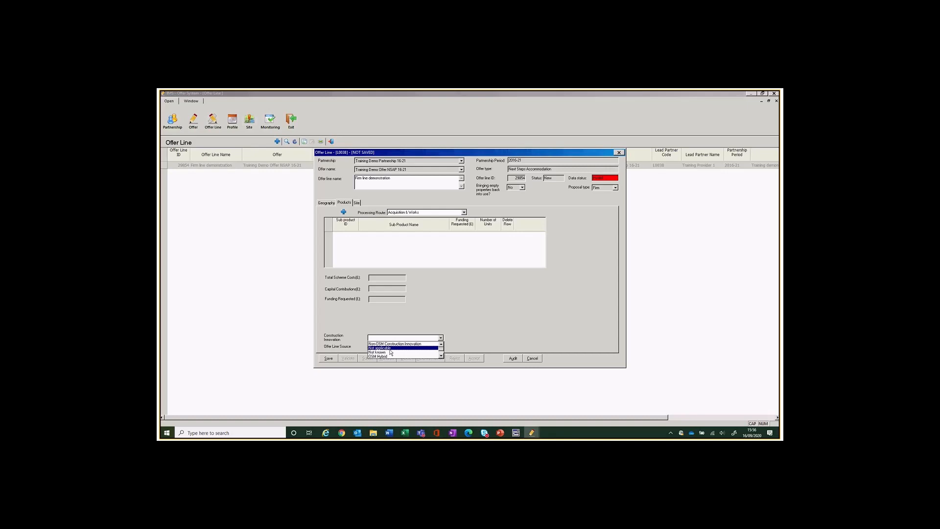
{"action": "left_click", "coordinate": [441, 355]}
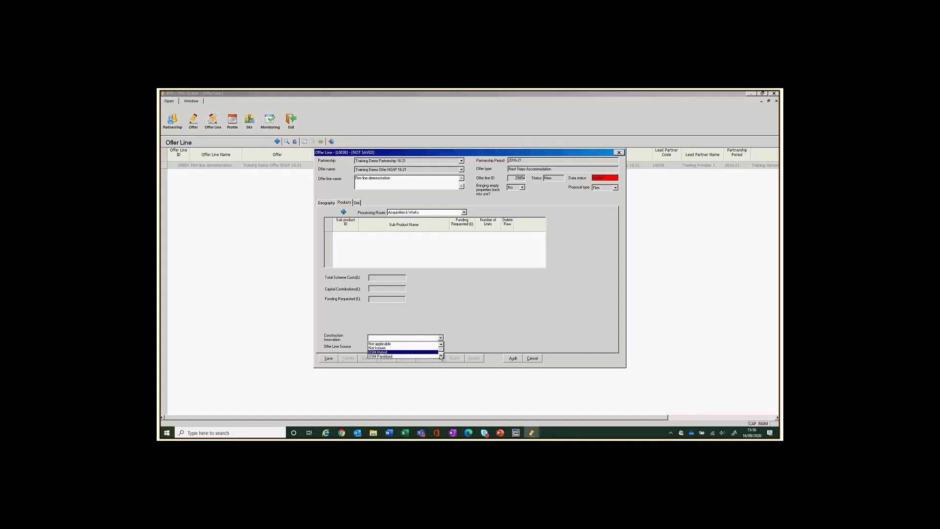
{"action": "left_click", "coordinate": [440, 355]}
{"action": "left_click", "coordinate": [440, 356]}
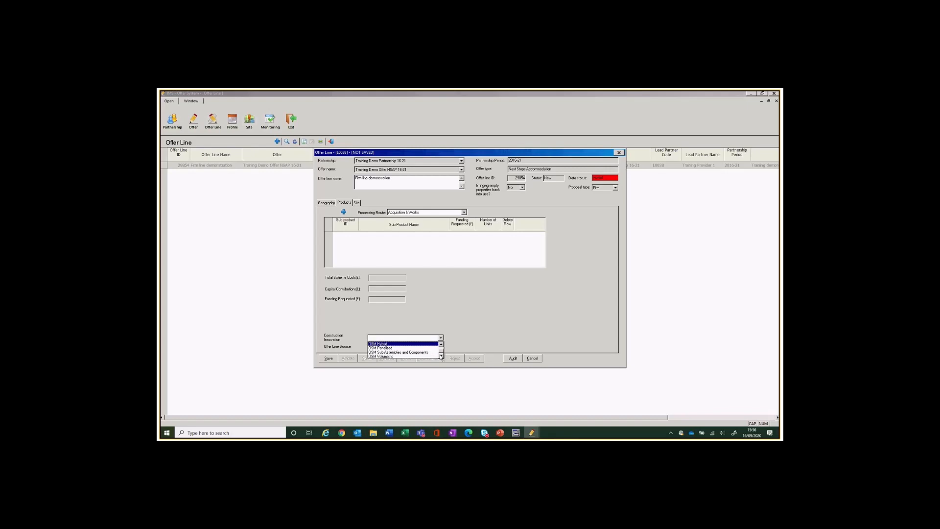
{"action": "left_click", "coordinate": [441, 344]}
{"action": "left_click", "coordinate": [441, 345]}
{"action": "left_click", "coordinate": [441, 345]}
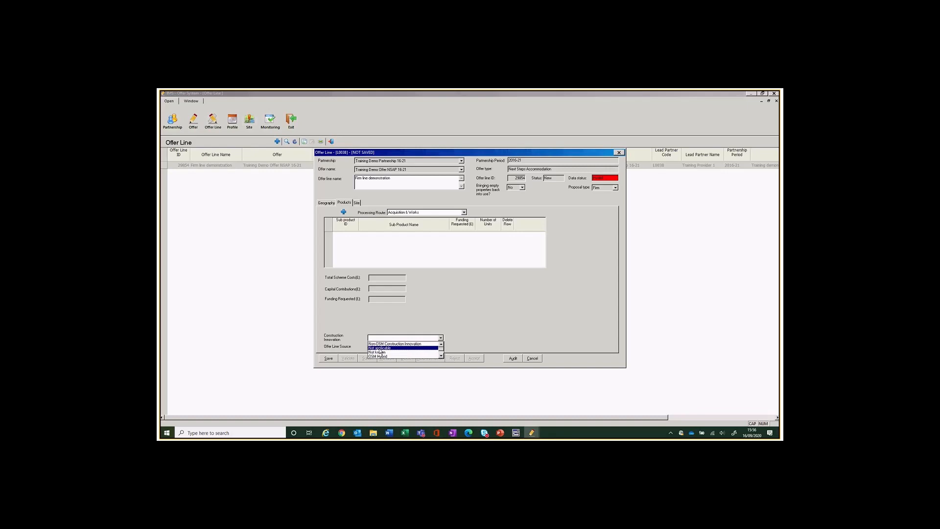
{"action": "left_click", "coordinate": [380, 348]}
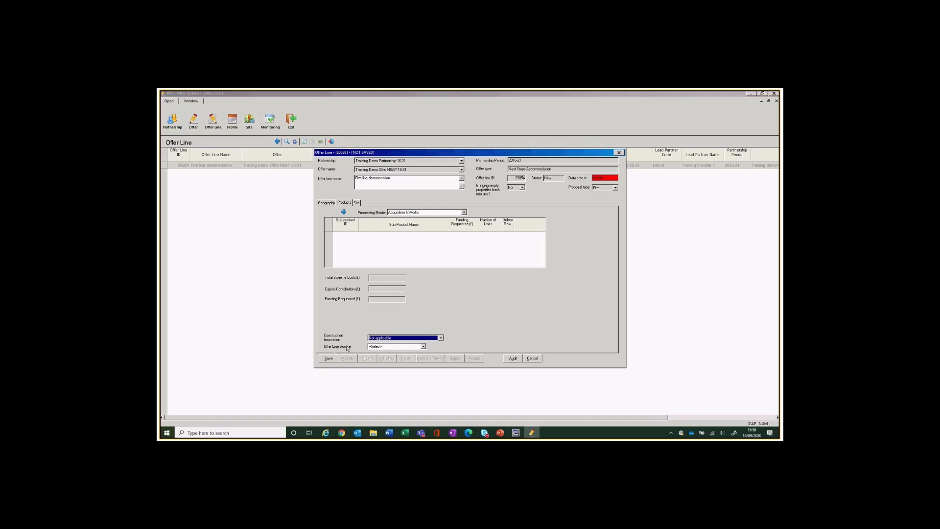
Set offer line source to Continuous Market Engagement, save, and add a new sub product.
{"action": "left_click", "coordinate": [423, 347]}
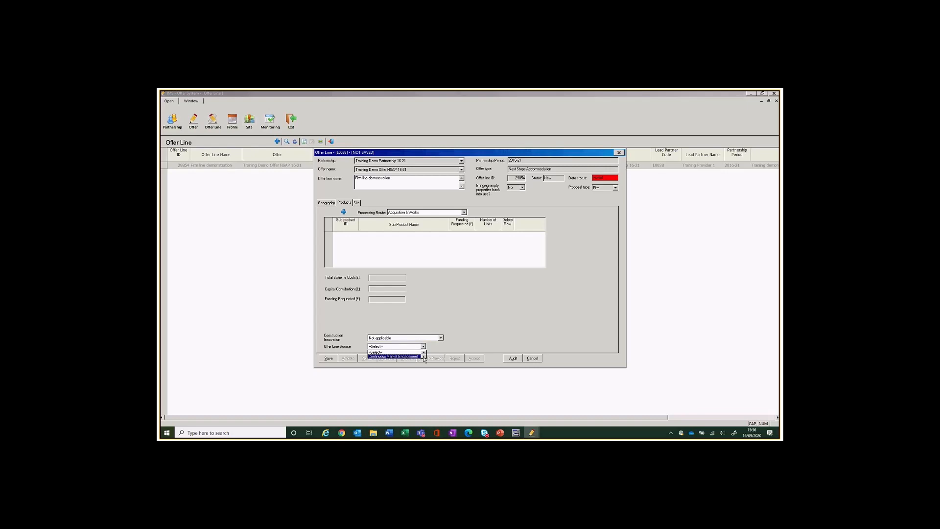
{"action": "left_click", "coordinate": [424, 356]}
{"action": "left_click", "coordinate": [386, 353]}
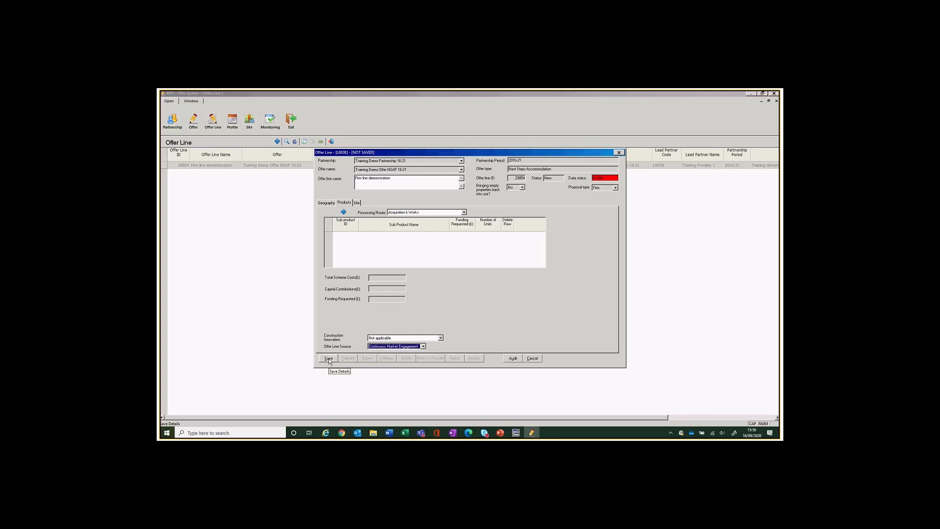
{"action": "left_click", "coordinate": [329, 359]}
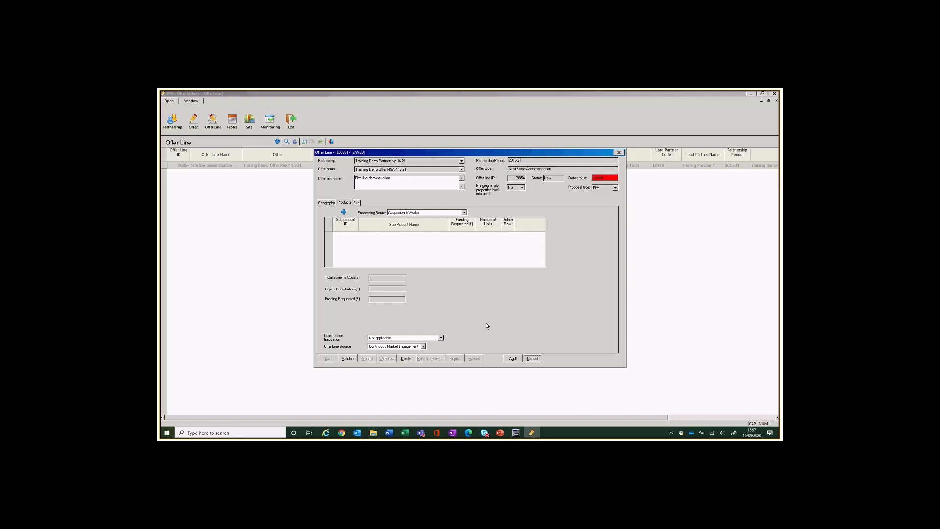
{"action": "left_click", "coordinate": [343, 212]}
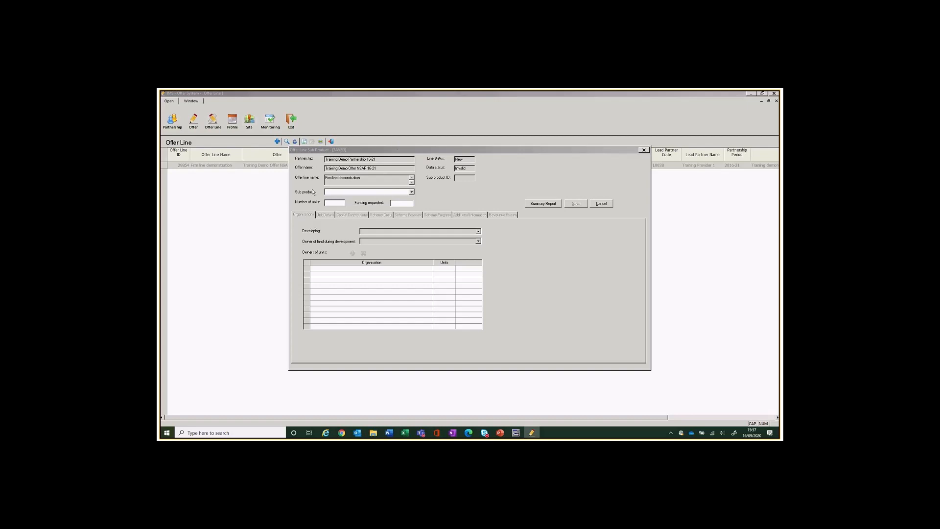
Create an Affordable Rent sub product with 10 units and 235,000 funding requested.
{"action": "left_click", "coordinate": [411, 193]}
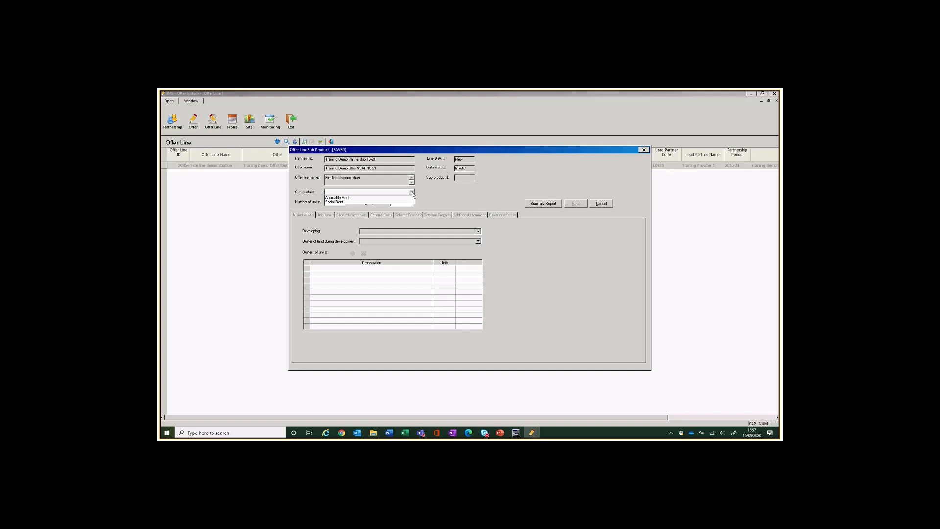
{"action": "left_click", "coordinate": [361, 198]}
{"action": "left_click", "coordinate": [335, 202]}
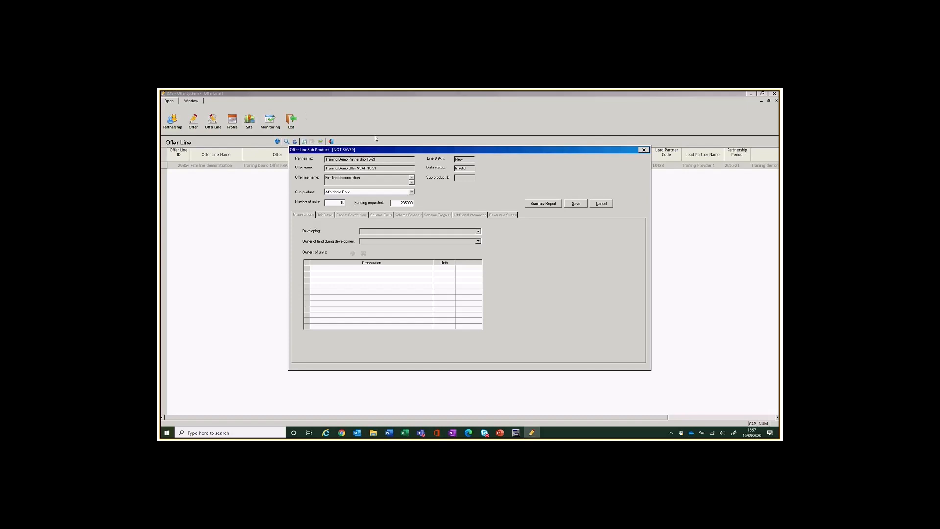
{"action": "left_click", "coordinate": [578, 204]}
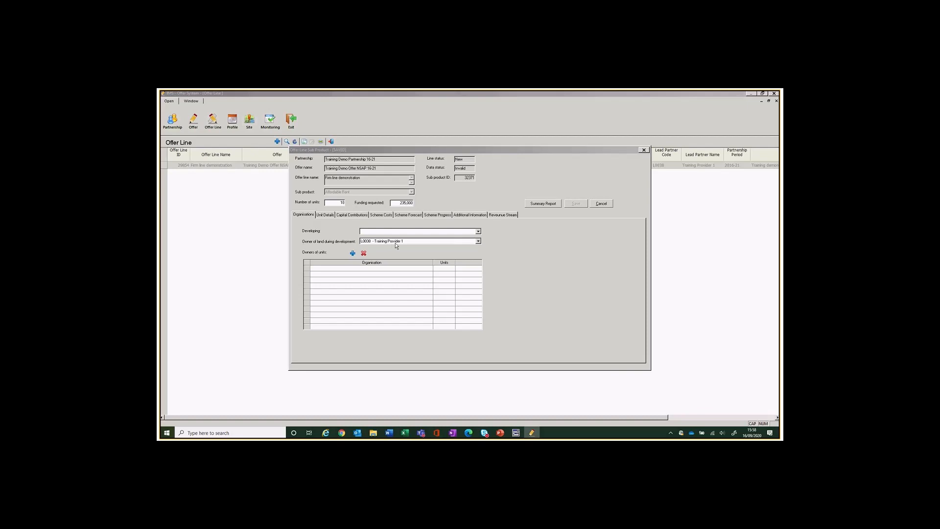
{"action": "left_click", "coordinate": [478, 231]}
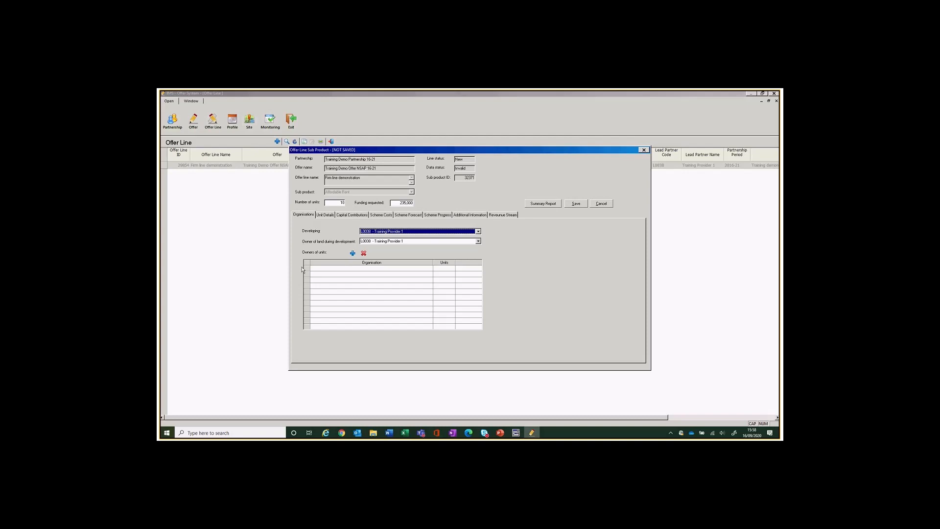
Add L0038 - Training Provider 1 as owner of all 10 units.
{"action": "left_click", "coordinate": [352, 254]}
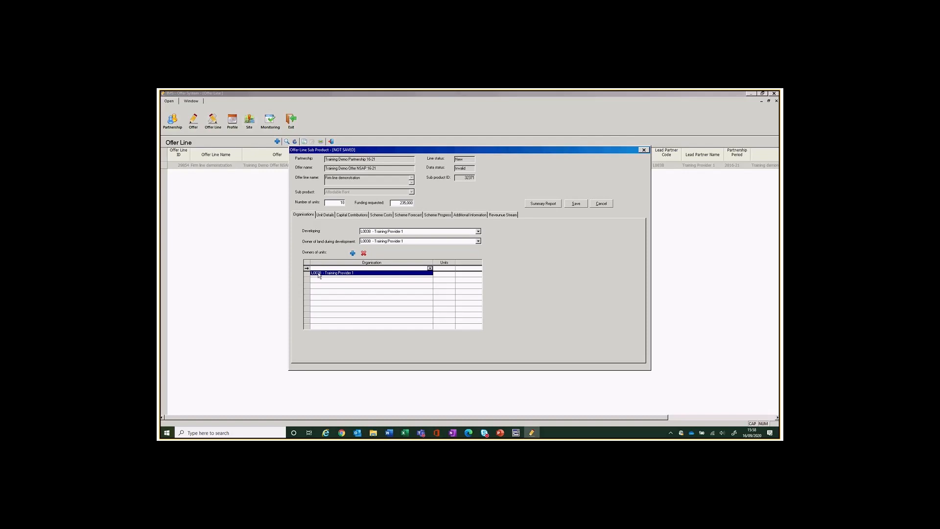
{"action": "left_click", "coordinate": [318, 275]}
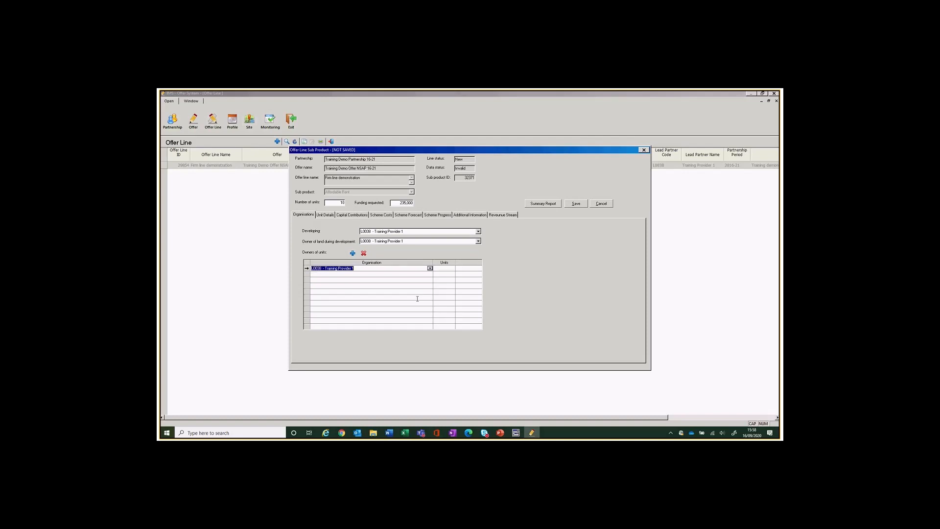
{"action": "left_click", "coordinate": [449, 267]}
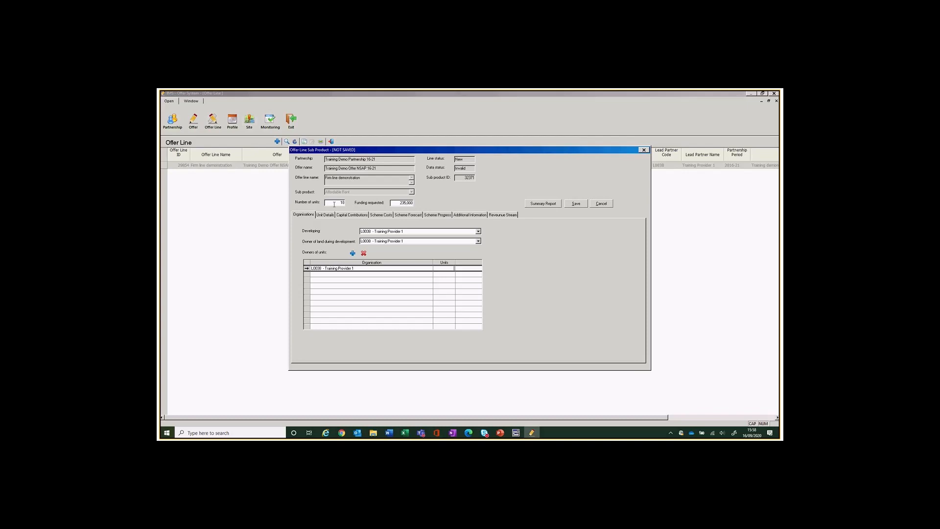
{"action": "type", "text": "0"}
{"action": "left_click", "coordinate": [329, 217]}
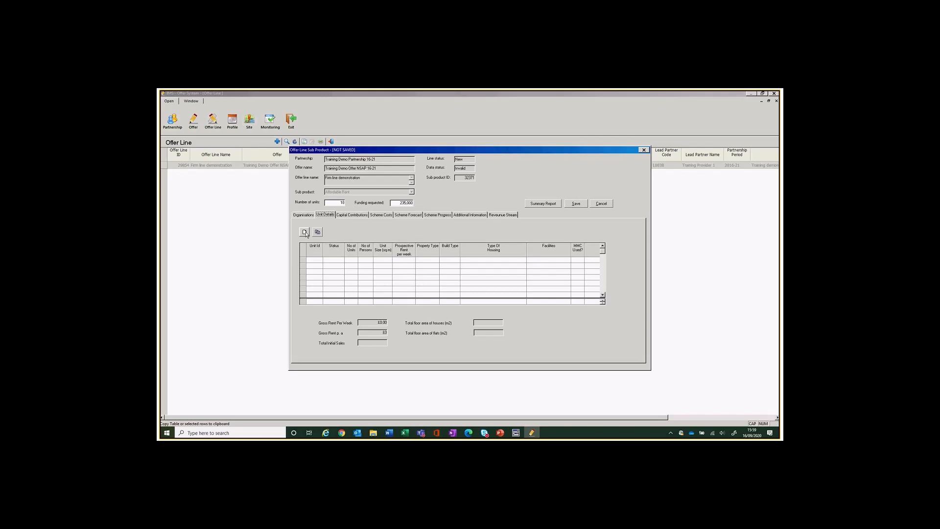
Add a new unit type entry to the Affordable Rent sub product's unit details.
{"action": "left_click", "coordinate": [304, 232]}
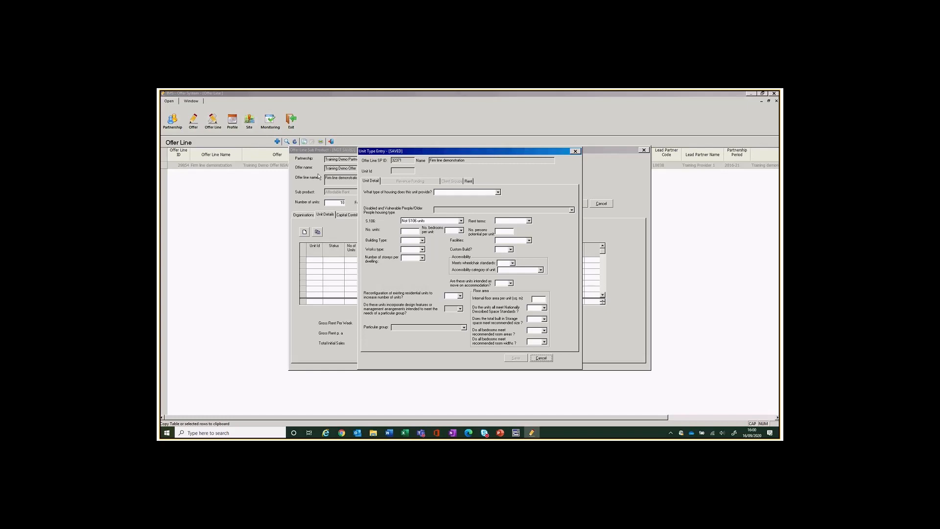
Set housing type to Disabled and Vulnerable People, designated with access to support.
{"action": "left_click", "coordinate": [497, 192]}
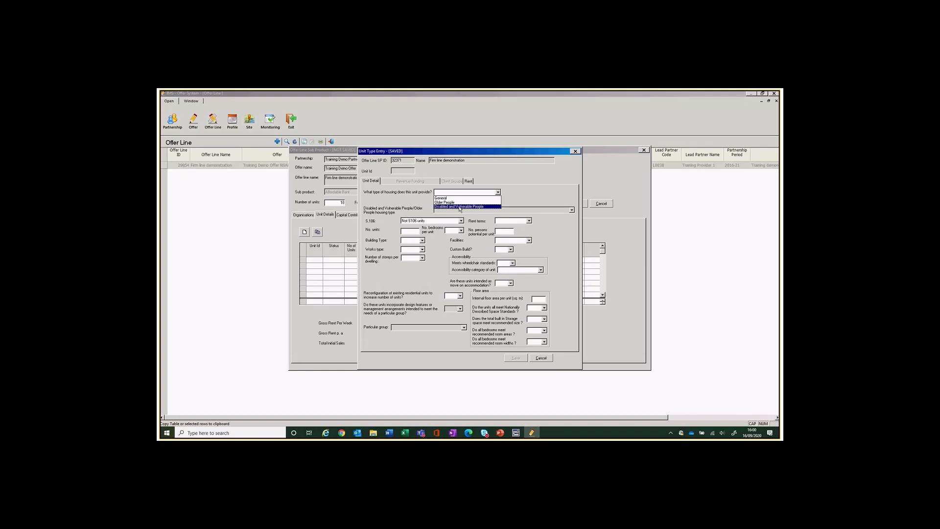
{"action": "left_click", "coordinate": [460, 207]}
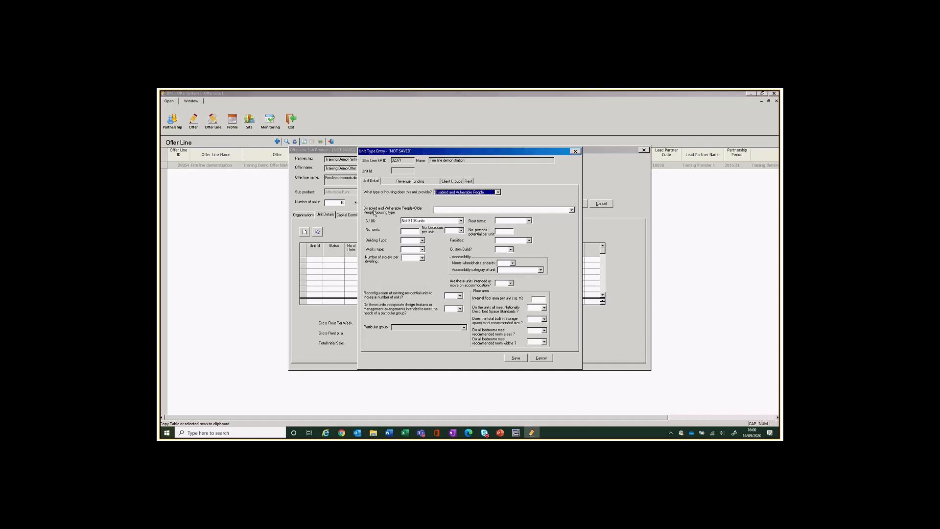
{"action": "left_click", "coordinate": [571, 209]}
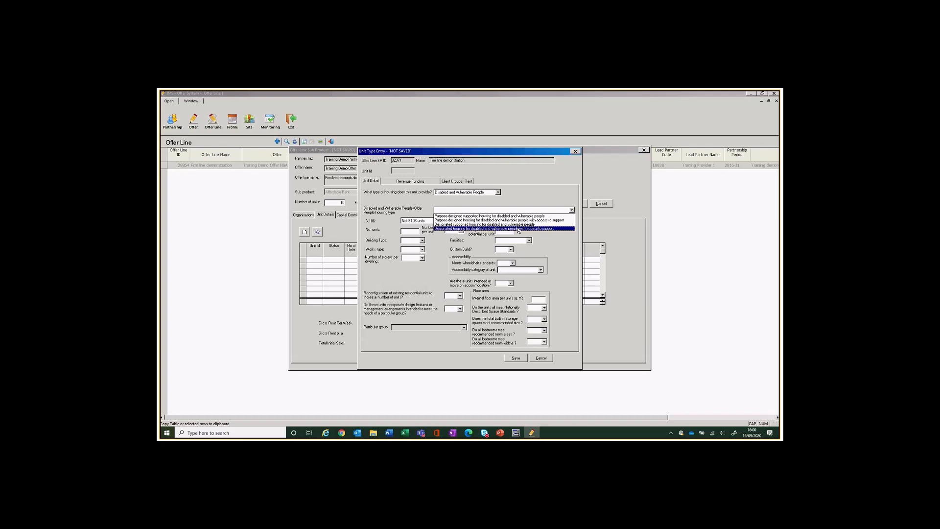
{"action": "left_click", "coordinate": [517, 228]}
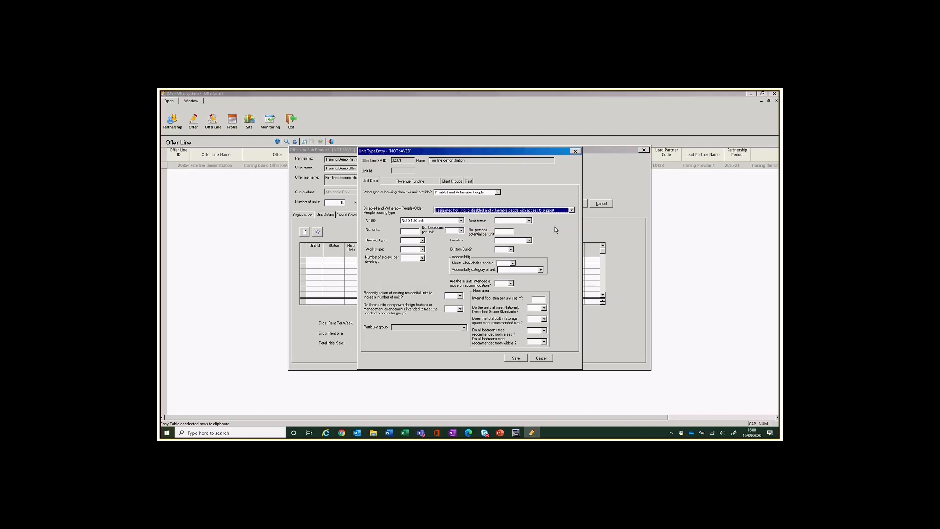
Choose Affordable Rent as the rent terms and enter 10 units.
{"action": "left_click", "coordinate": [529, 221]}
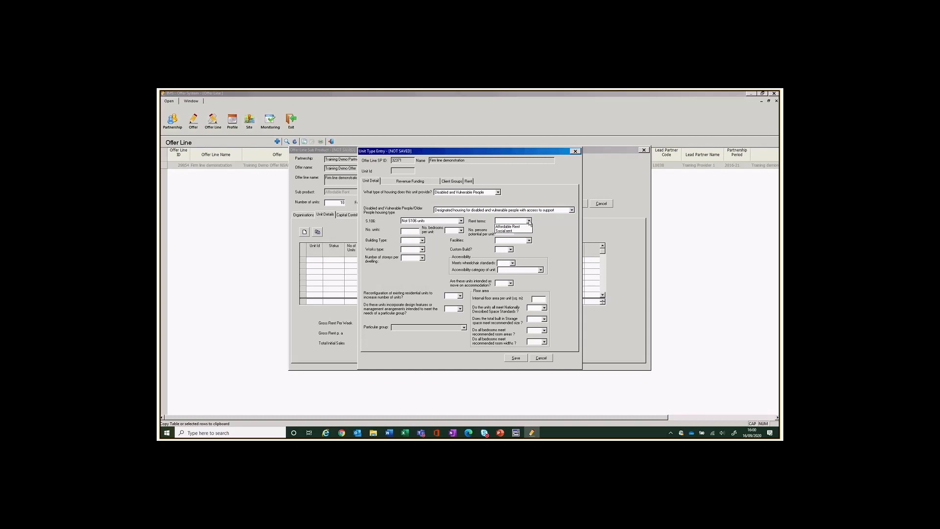
{"action": "left_click", "coordinate": [509, 226]}
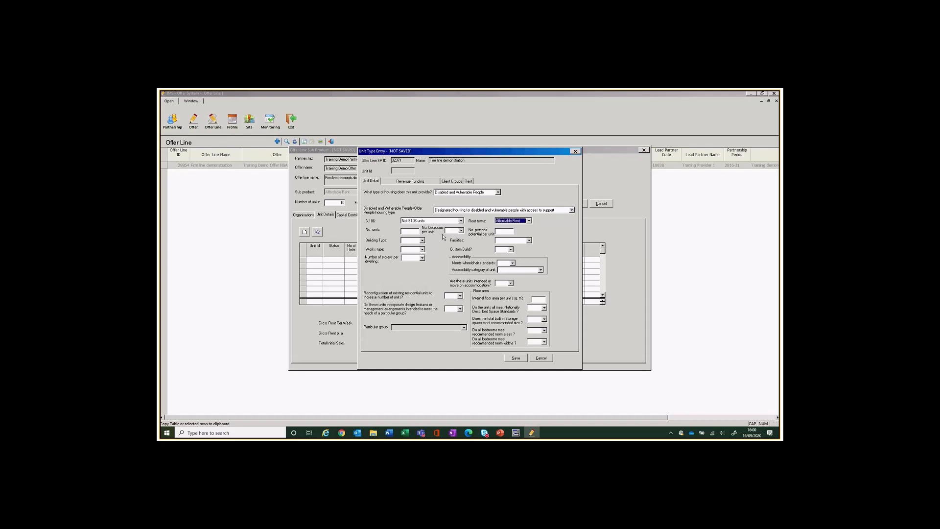
{"action": "left_click", "coordinate": [410, 231]}
{"action": "type", "text": "10"}
Describe the units as 1 Bed, 2 persons, Flat, Self Contained, New Build, not custom build.
{"action": "left_click", "coordinate": [460, 231]}
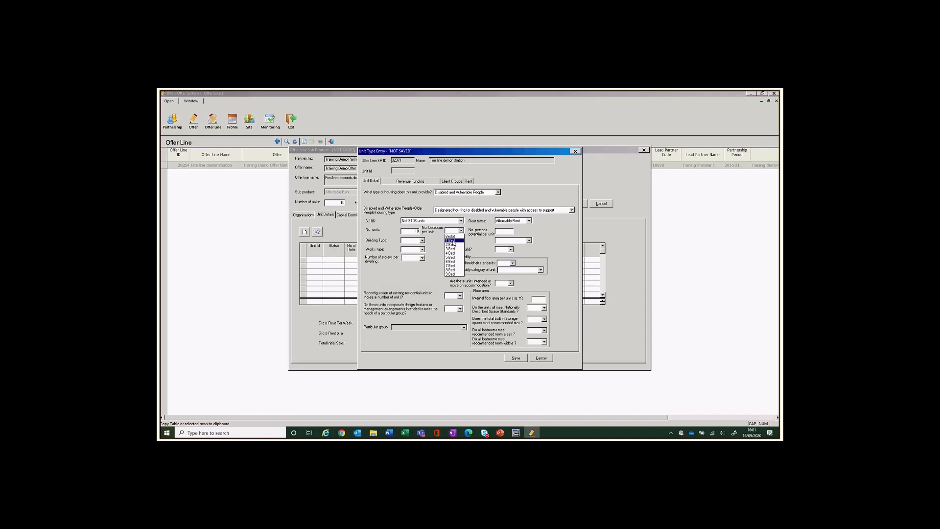
{"action": "left_click", "coordinate": [452, 240]}
{"action": "left_click", "coordinate": [505, 233]}
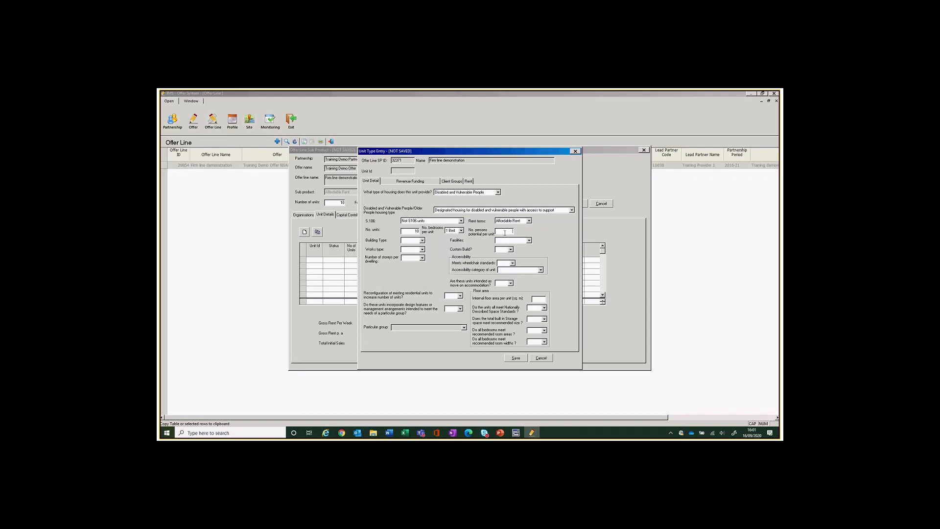
{"action": "left_click", "coordinate": [422, 241]}
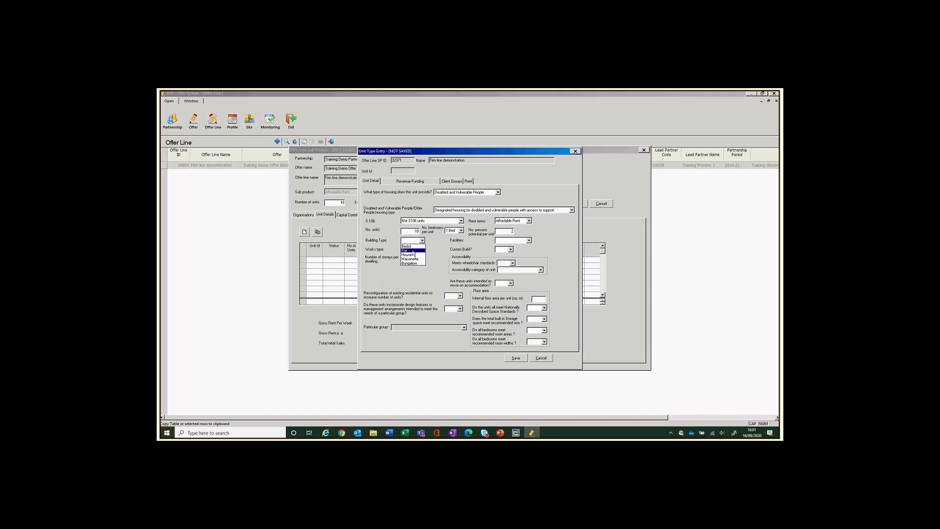
{"action": "left_click", "coordinate": [412, 250]}
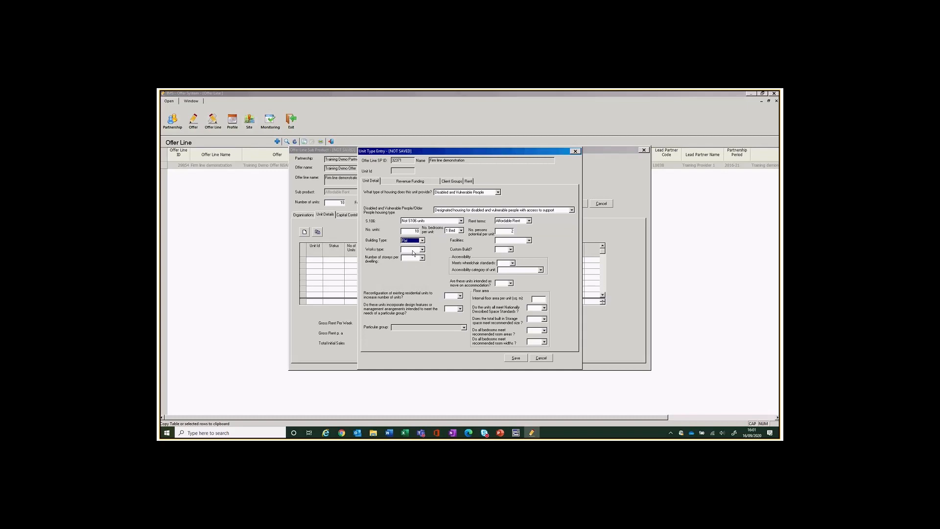
{"action": "left_click", "coordinate": [529, 240]}
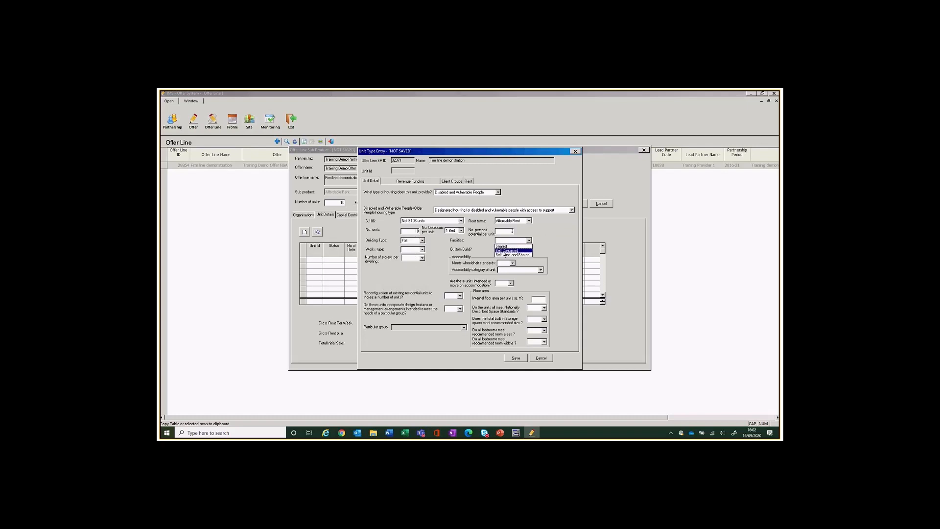
{"action": "left_click", "coordinate": [505, 250]}
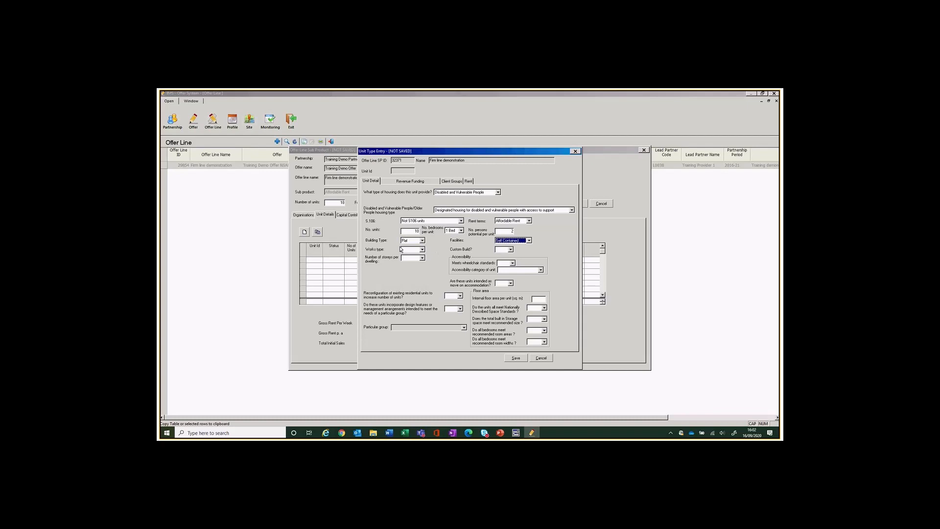
{"action": "left_click", "coordinate": [422, 249]}
{"action": "left_click", "coordinate": [416, 255]}
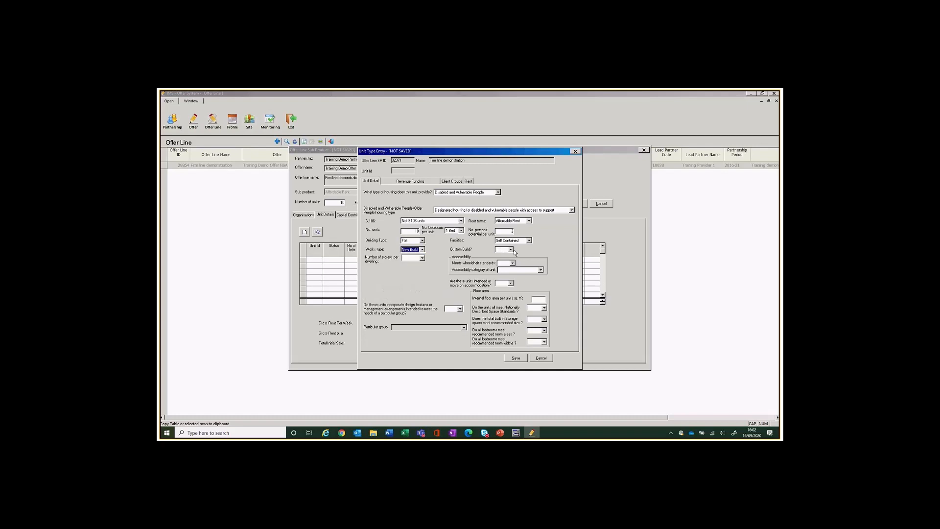
{"action": "left_click", "coordinate": [510, 249]}
{"action": "left_click", "coordinate": [498, 260]}
Set storeys per dwelling to 1, accessibility to Category 1, and move-on accommodation to Yes.
{"action": "left_click", "coordinate": [419, 258]}
{"action": "left_click", "coordinate": [419, 258]}
{"action": "left_click", "coordinate": [403, 264]}
{"action": "left_click", "coordinate": [512, 263]}
{"action": "left_click", "coordinate": [540, 271]}
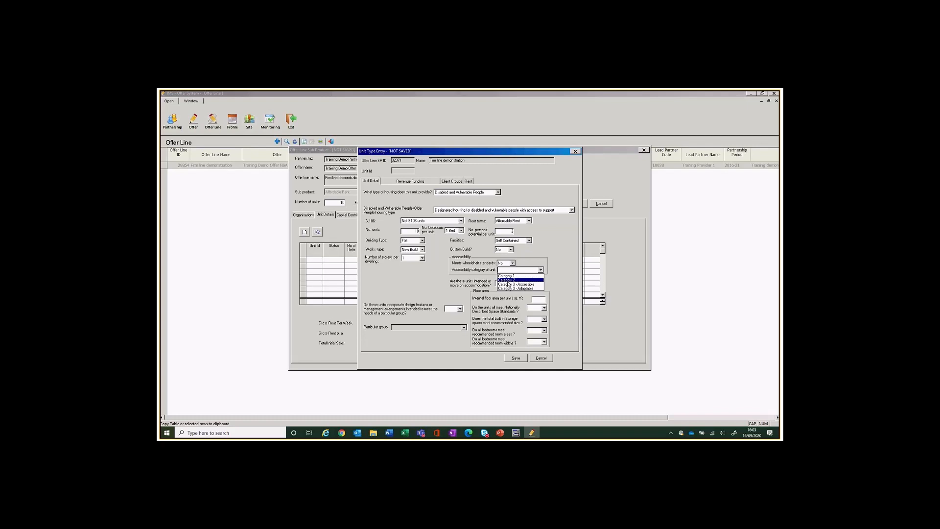
{"action": "left_click", "coordinate": [513, 275]}
{"action": "left_click", "coordinate": [511, 284]}
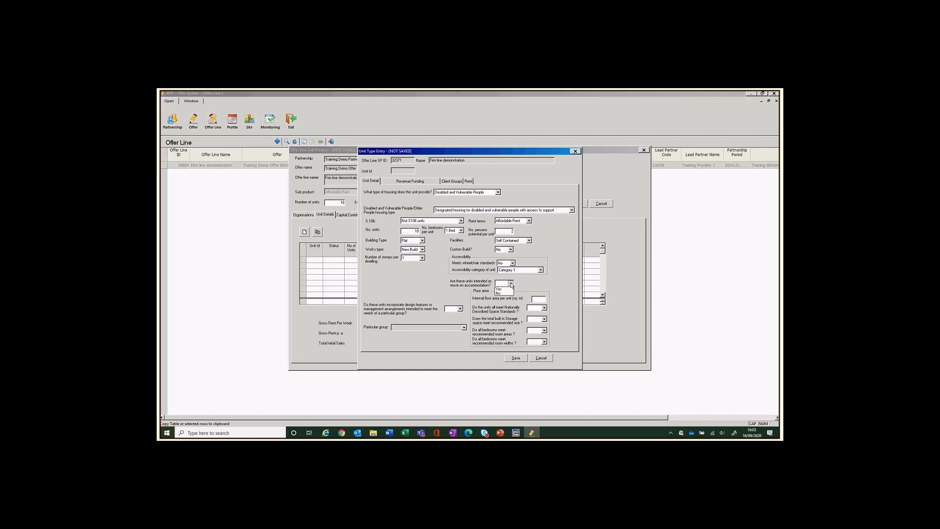
{"action": "left_click", "coordinate": [499, 289]}
Answer No to whether the units have design features for a particular group.
{"action": "left_click", "coordinate": [460, 309]}
{"action": "left_click", "coordinate": [452, 314]}
{"action": "left_click", "coordinate": [463, 327]}
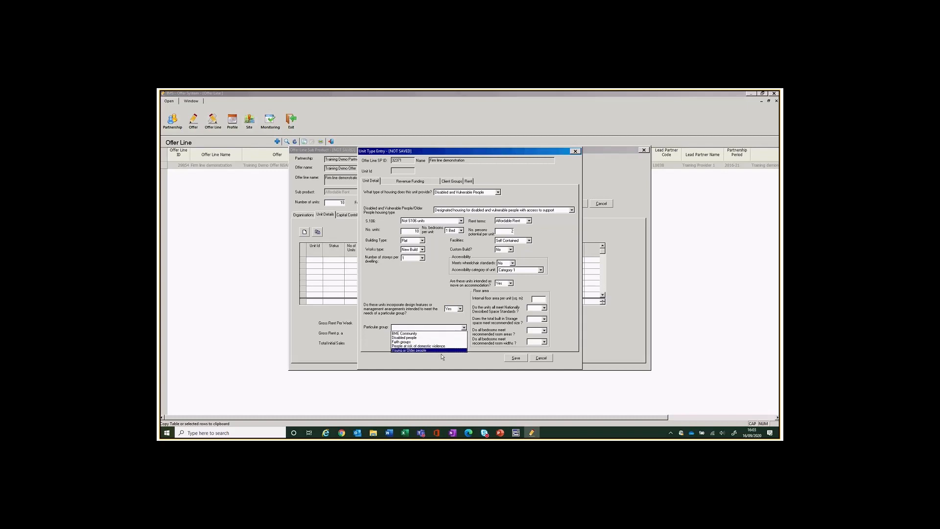
{"action": "left_click", "coordinate": [463, 311]}
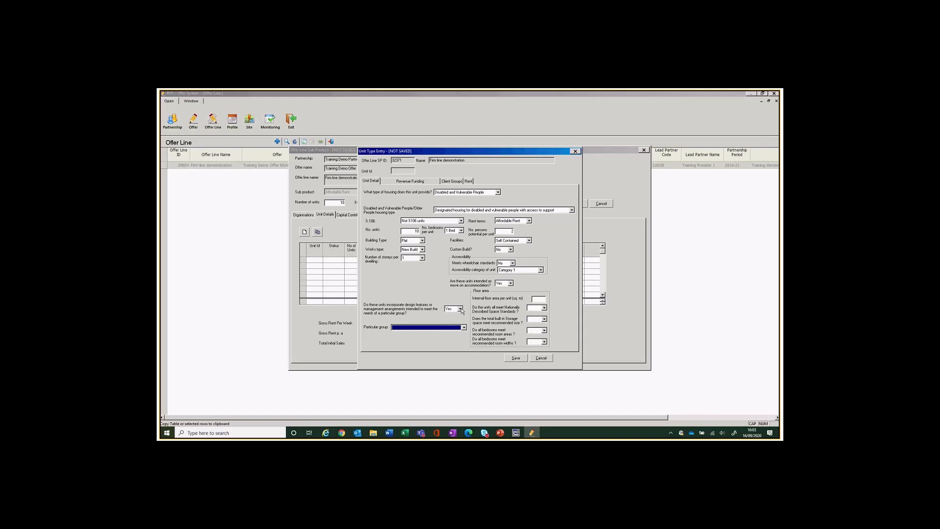
{"action": "left_click", "coordinate": [460, 309]}
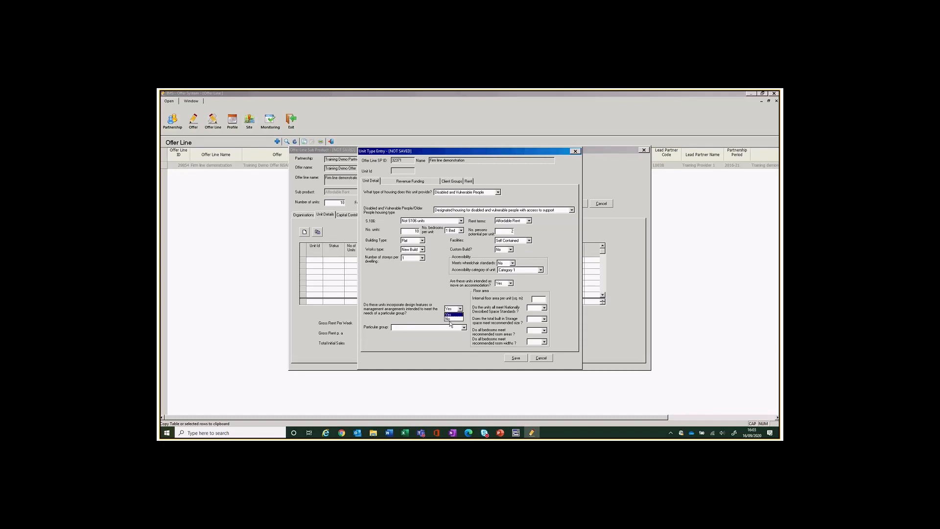
{"action": "left_click", "coordinate": [450, 323]}
{"action": "left_click", "coordinate": [460, 308]}
{"action": "left_click", "coordinate": [451, 319]}
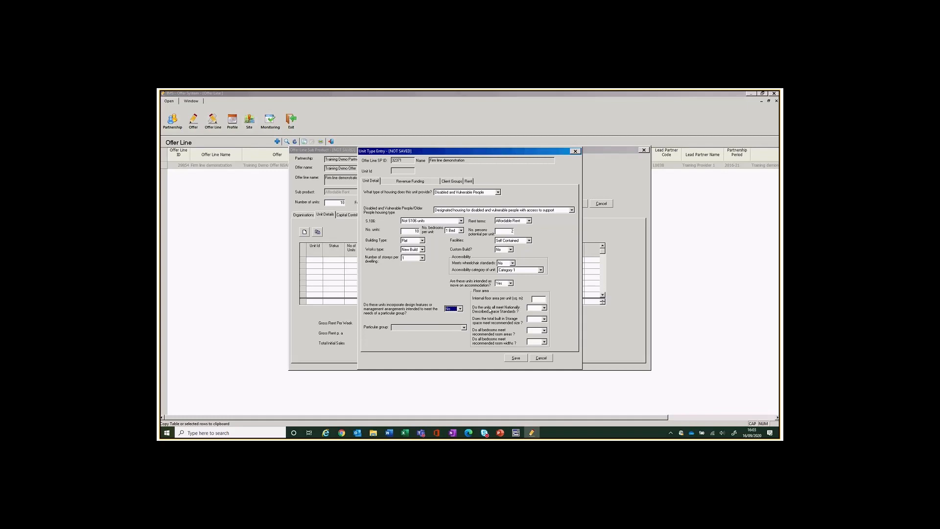
Record 45 m² internal floor area and Yes for Nationally Described Space Standards.
{"action": "left_click", "coordinate": [541, 298]}
{"action": "left_click", "coordinate": [543, 308]}
{"action": "left_click", "coordinate": [531, 313]}
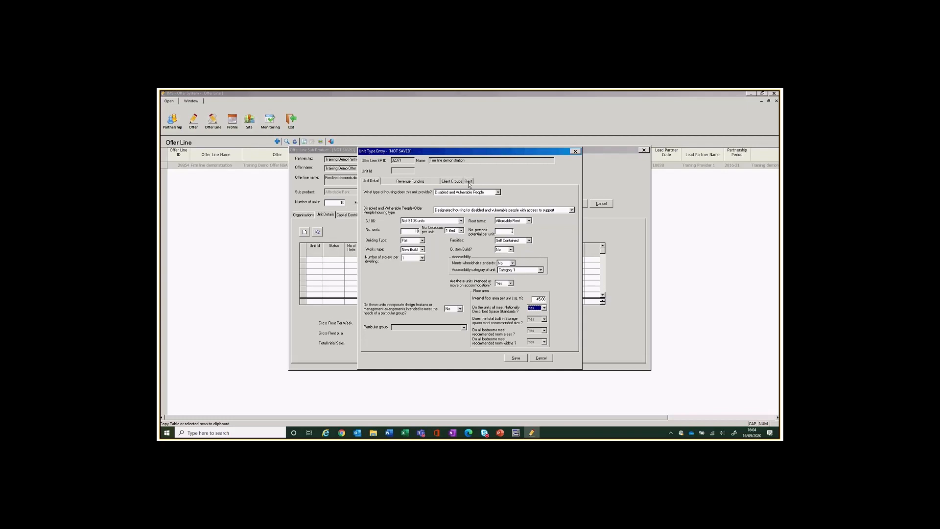
{"action": "left_click", "coordinate": [405, 182]}
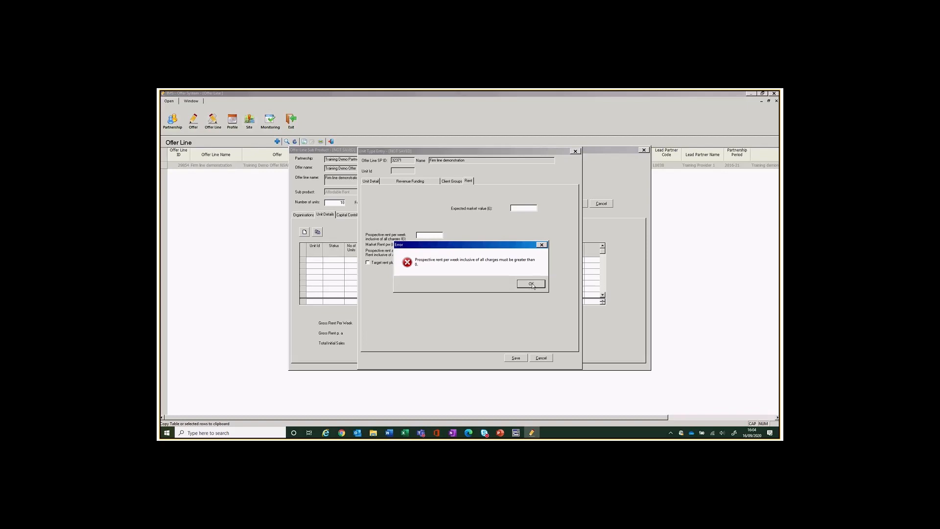
Enter the expected market value, 114.94 weekly prospective rent and 143 market rent per week.
{"action": "left_click", "coordinate": [531, 284]}
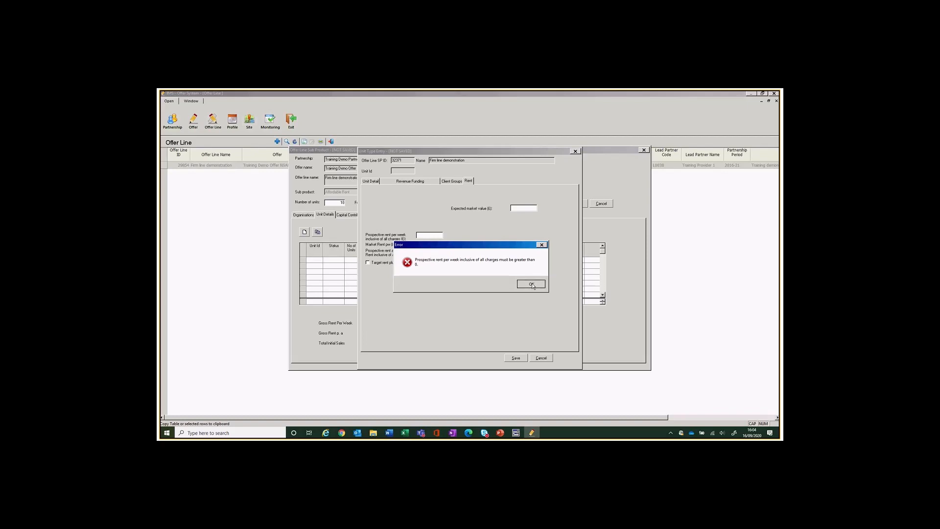
{"action": "left_click", "coordinate": [522, 209]}
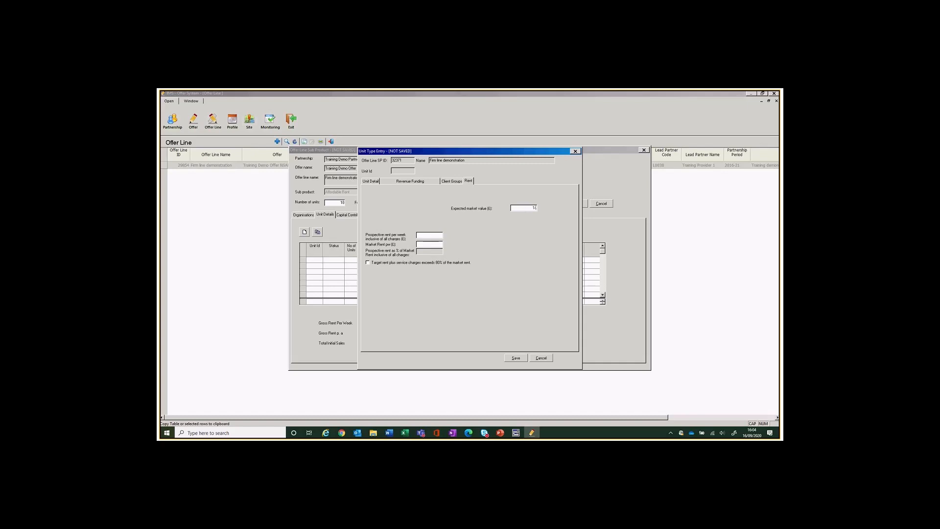
{"action": "type", "text": "1450"}
{"action": "type", "text": ".90"}
{"action": "left_click", "coordinate": [439, 244]}
{"action": "type", "text": "143"}
{"action": "key", "text": "Tab"}
{"action": "left_click", "coordinate": [412, 182]}
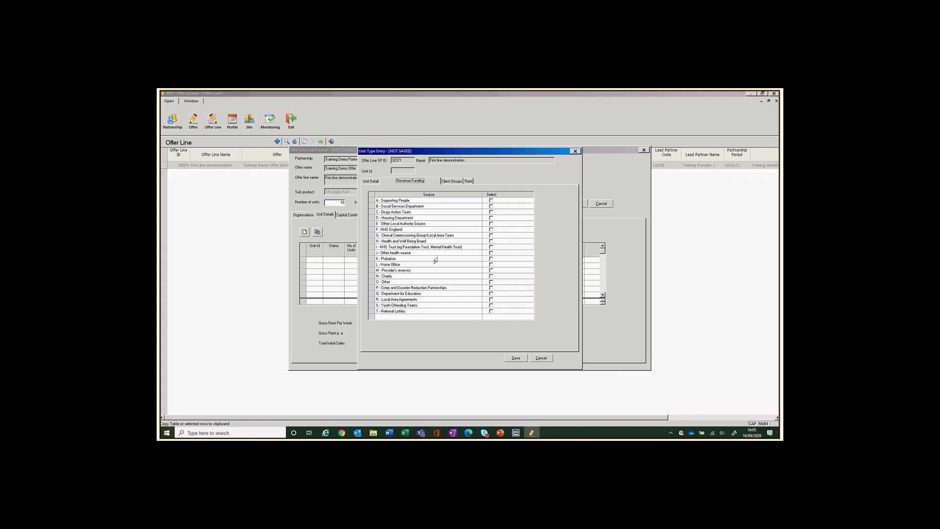
Add K - Probation funding and client group S - Single homeless with support needs, then save the unit.
{"action": "left_click", "coordinate": [491, 259]}
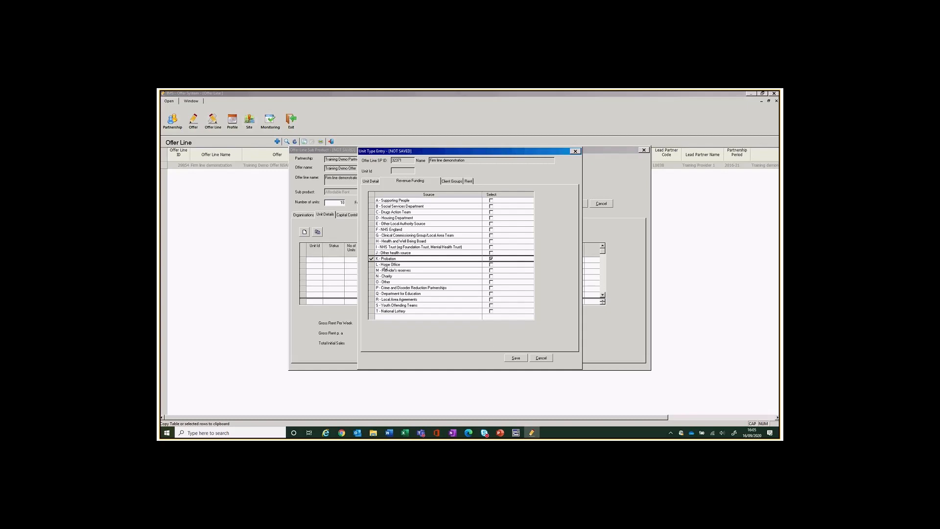
{"action": "left_click", "coordinate": [451, 181]}
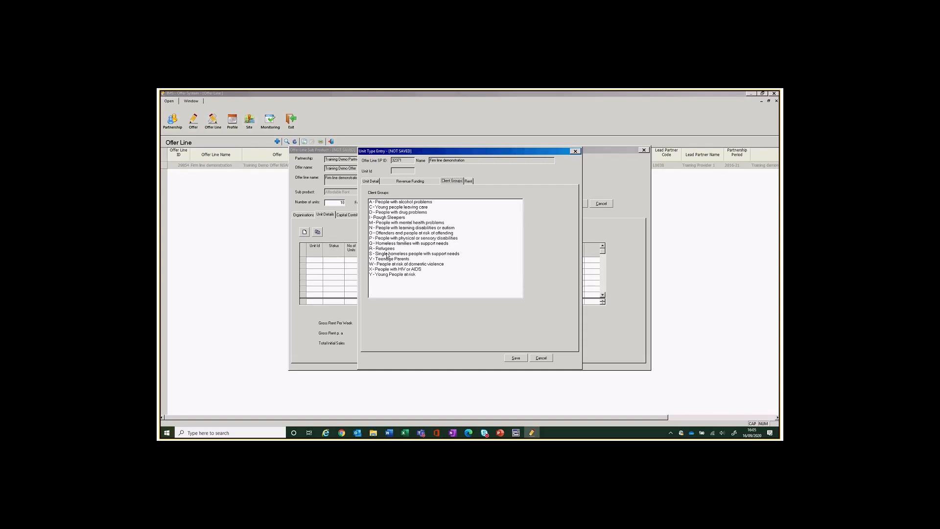
{"action": "left_click", "coordinate": [387, 255]}
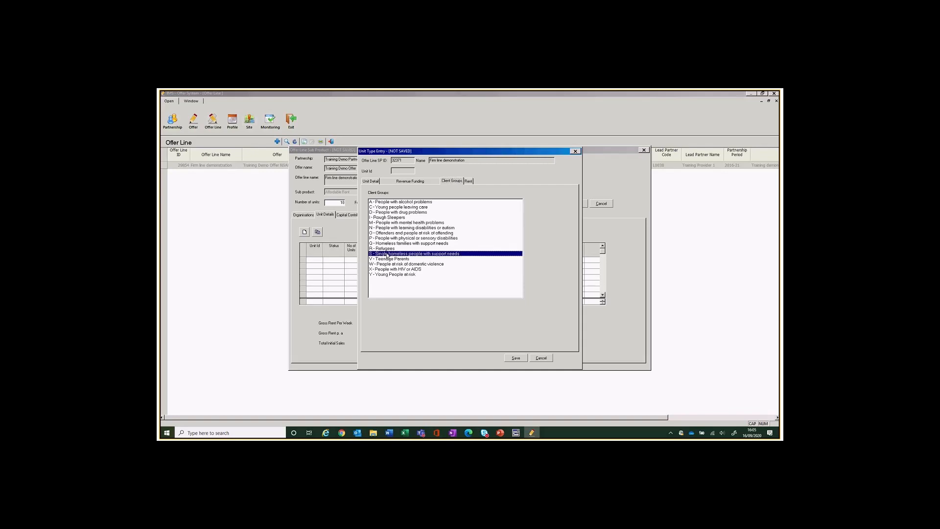
{"action": "left_click", "coordinate": [515, 358]}
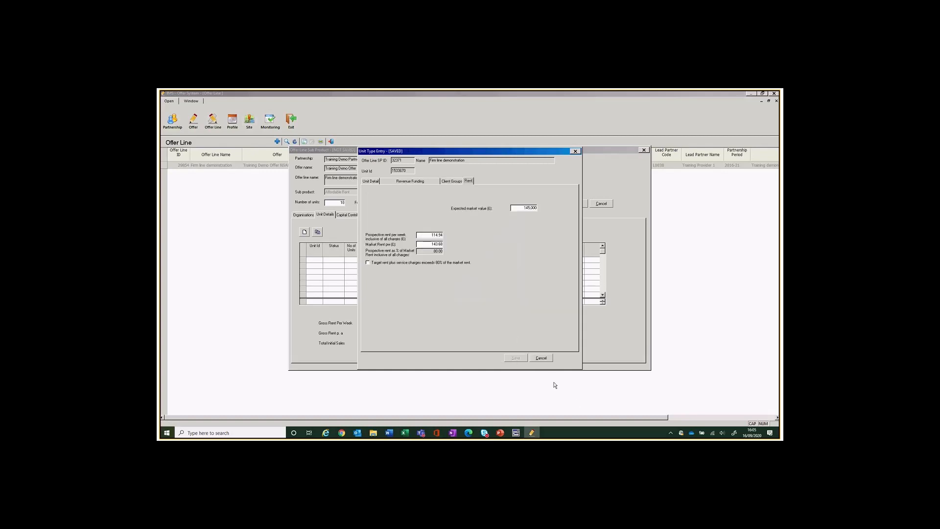
{"action": "left_click", "coordinate": [543, 359]}
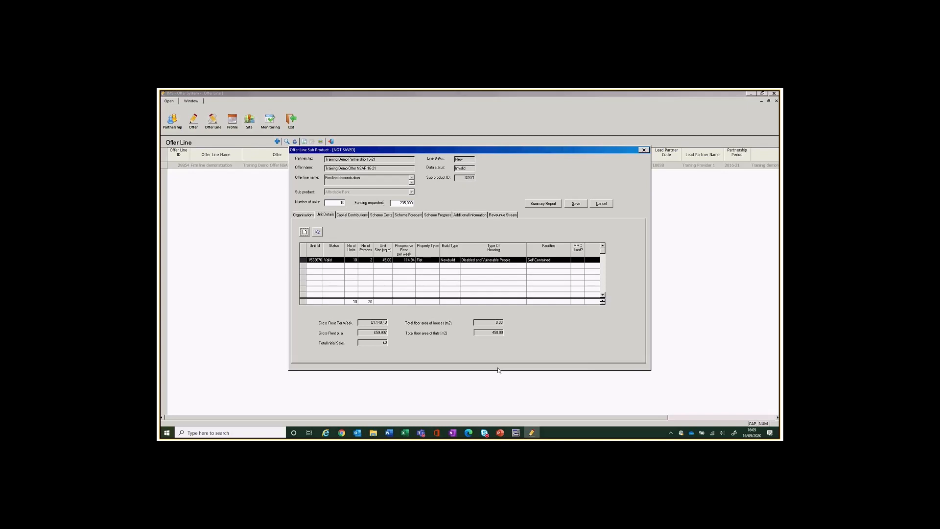
Enter capital contributions of 750,700 loan supportable and 653,920 provider's own resources cross subsidy.
{"action": "left_click", "coordinate": [351, 214]}
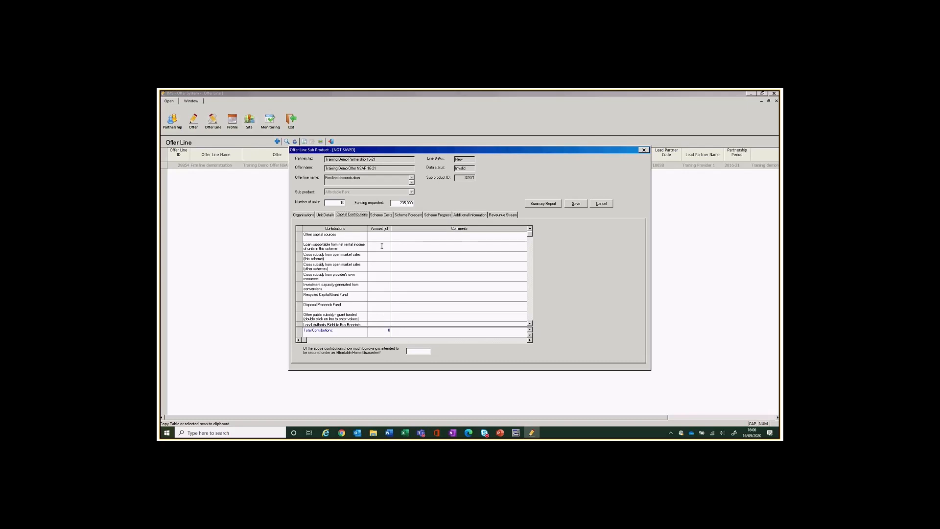
{"action": "left_click", "coordinate": [382, 245]}
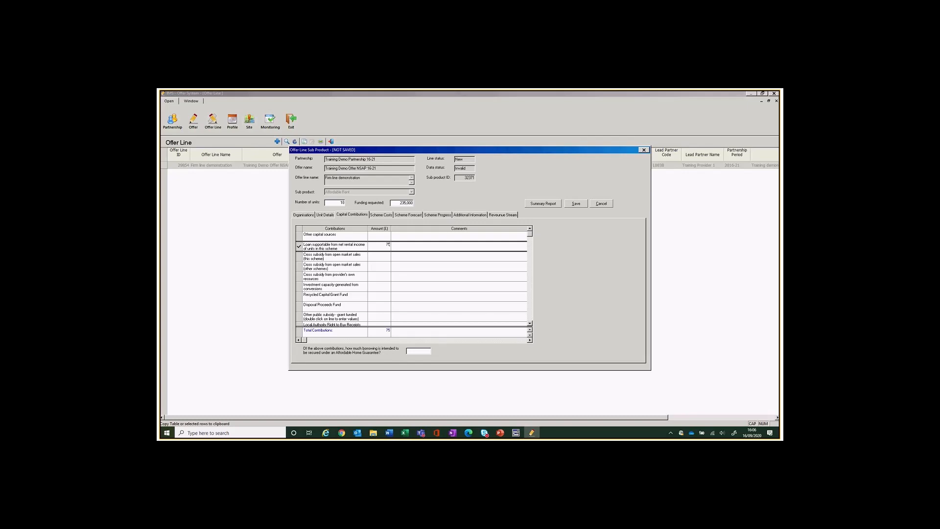
{"action": "type", "text": "7500"}
{"action": "type", "text": "00"}
{"action": "left_click", "coordinate": [375, 276]}
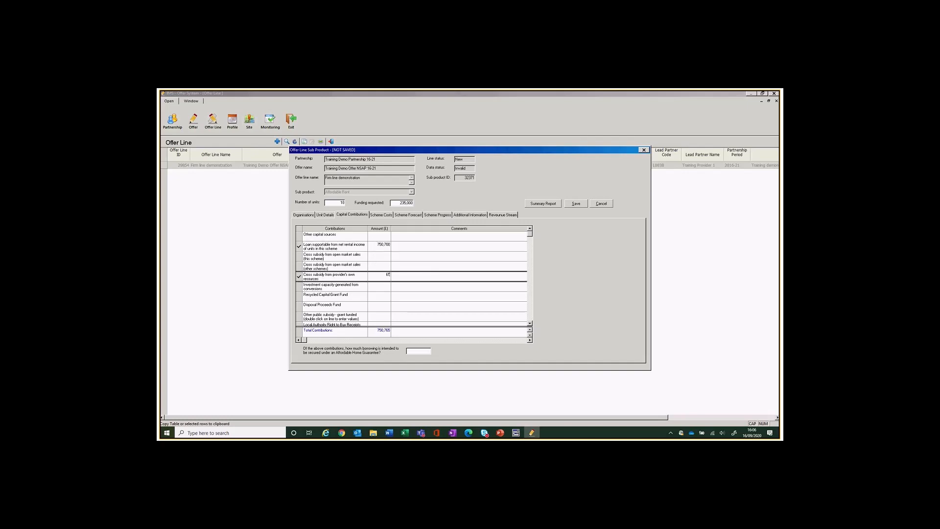
{"action": "type", "text": "653920"}
Enter 0 for all remaining capital contribution sources, giving a 1,404,620 total.
{"action": "left_click", "coordinate": [379, 239]}
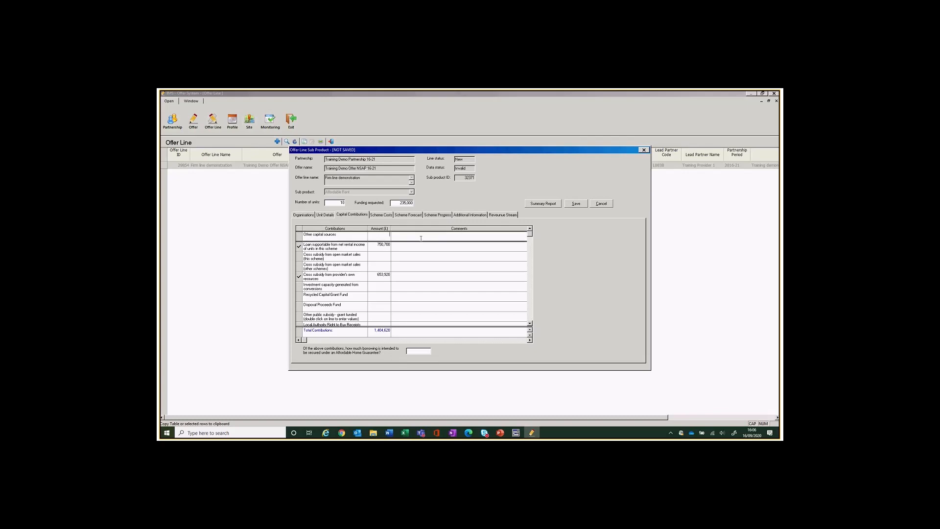
{"action": "type", "text": "0"}
{"action": "left_click", "coordinate": [385, 257]}
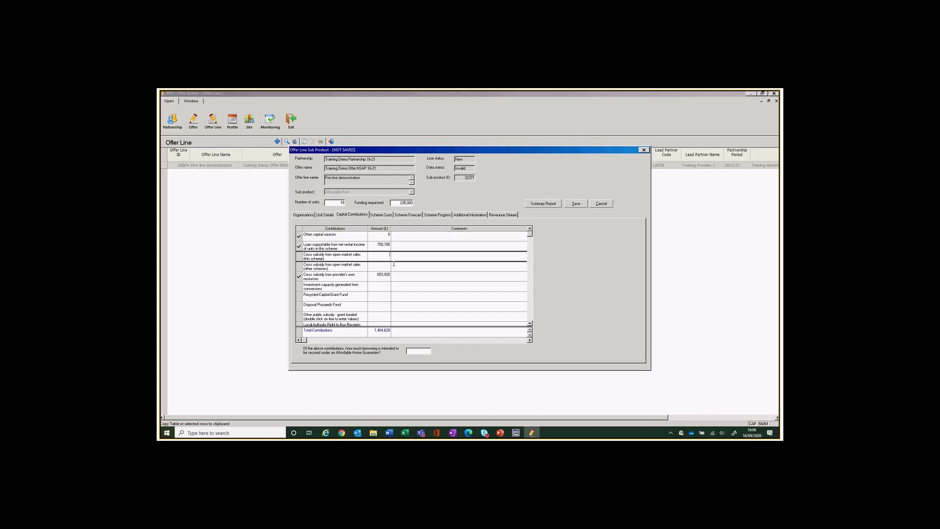
{"action": "left_click", "coordinate": [386, 265]}
{"action": "type", "text": "0"}
{"action": "left_click", "coordinate": [385, 286]}
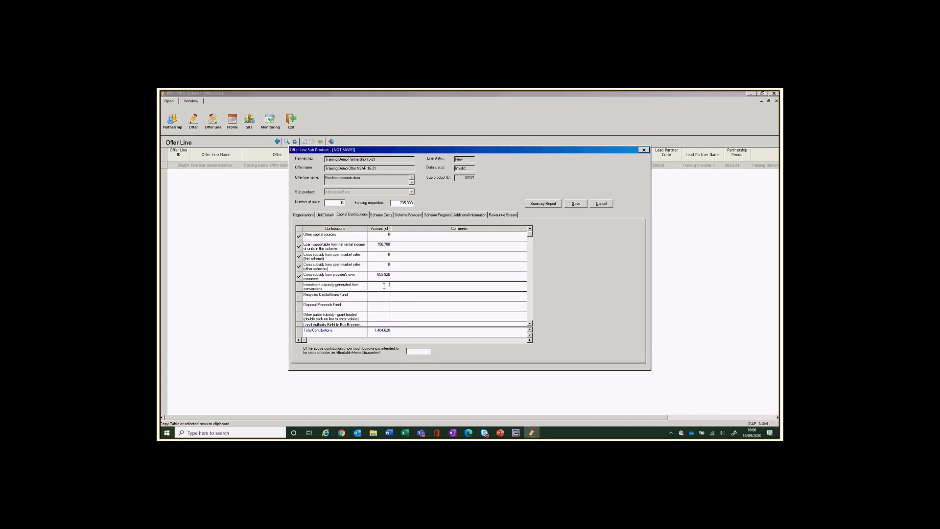
{"action": "type", "text": "0"}
{"action": "left_click", "coordinate": [383, 298]}
{"action": "type", "text": "0"}
{"action": "left_click", "coordinate": [381, 307]}
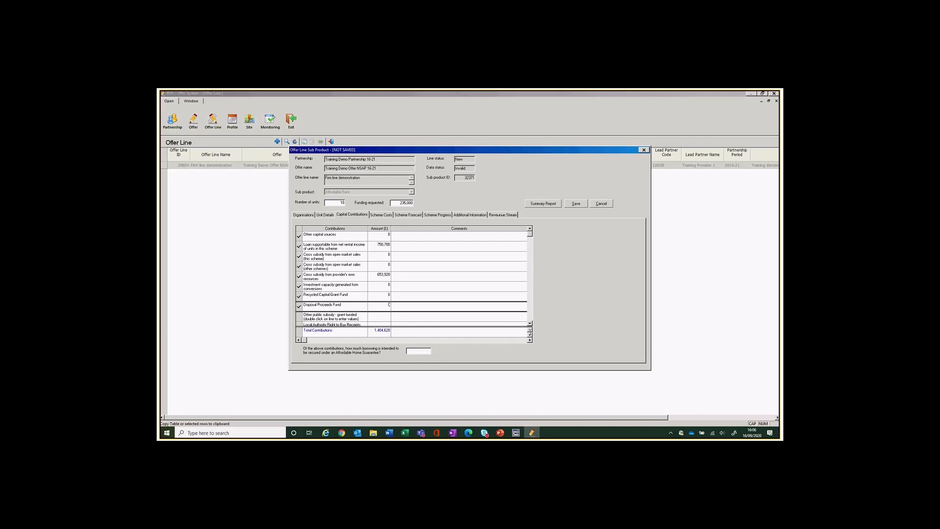
{"action": "left_click", "coordinate": [529, 323]}
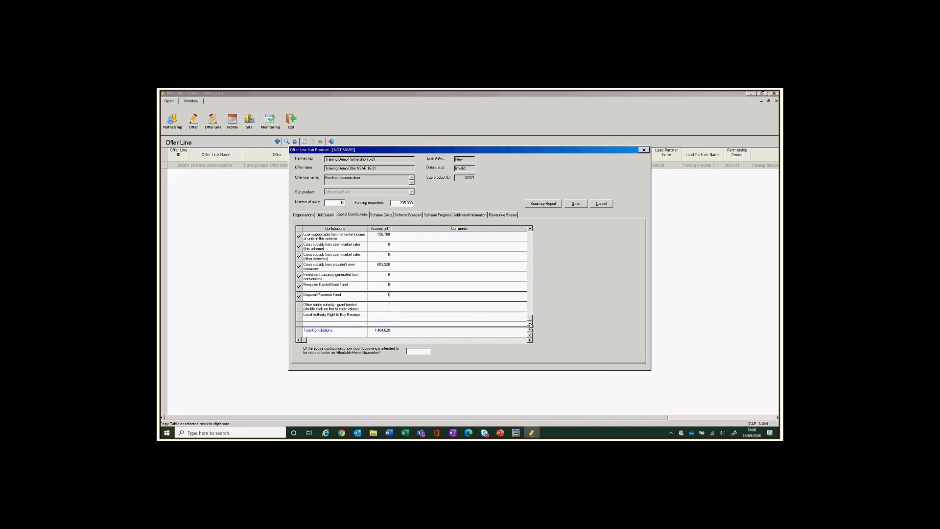
{"action": "type", "text": "0"}
{"action": "left_click", "coordinate": [384, 318]}
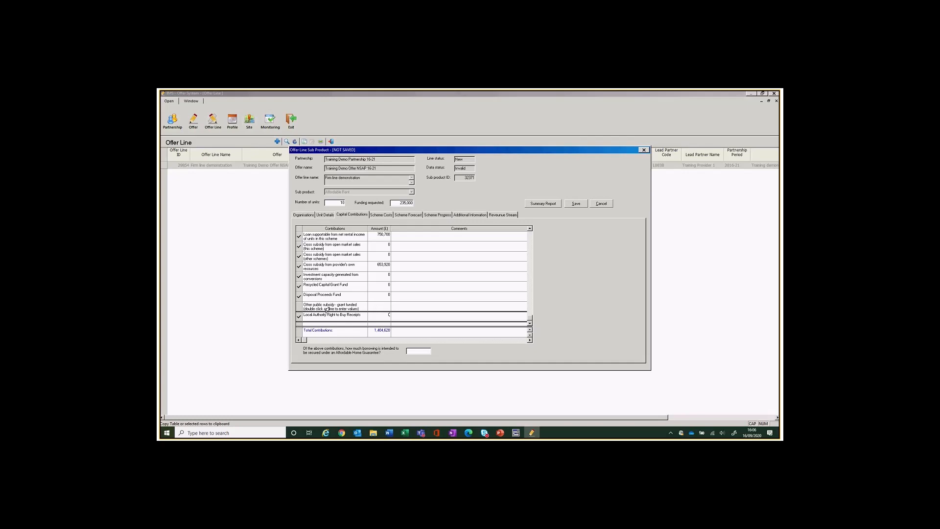
Save the Other public subsidy grant-funded breakdown with every amount at 0.
{"action": "double_click", "coordinate": [327, 310]}
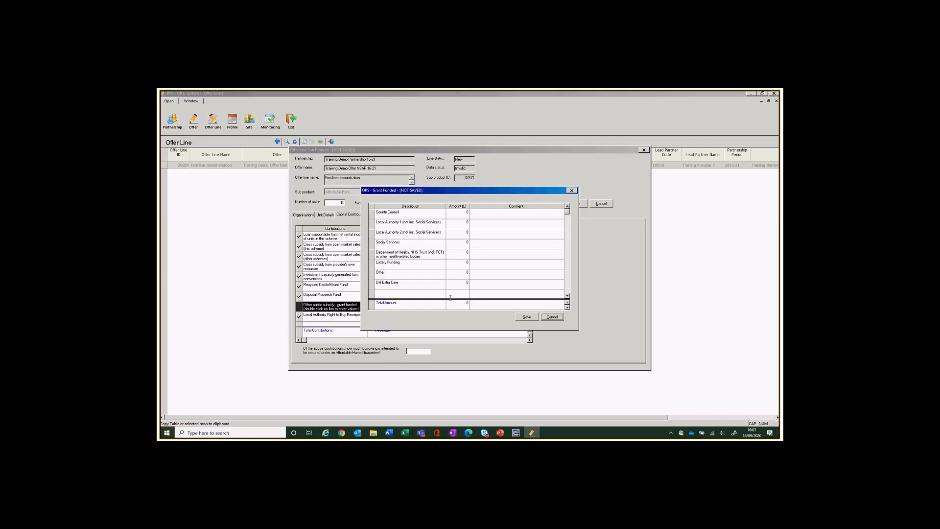
{"action": "left_click", "coordinate": [532, 319]}
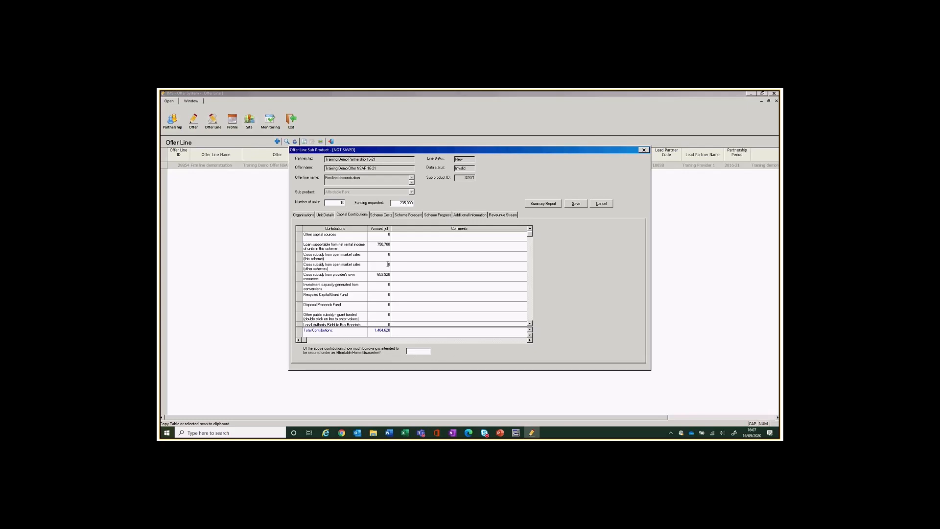
In Scheme Costs, answer No to the public land question.
{"action": "left_click", "coordinate": [378, 215]}
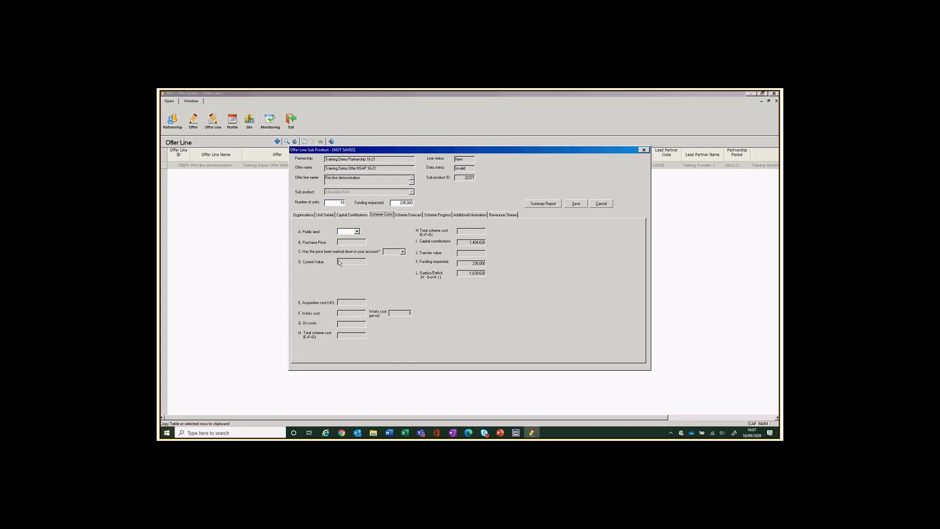
{"action": "left_click", "coordinate": [357, 231]}
{"action": "left_click", "coordinate": [352, 238]}
{"action": "left_click", "coordinate": [358, 232]}
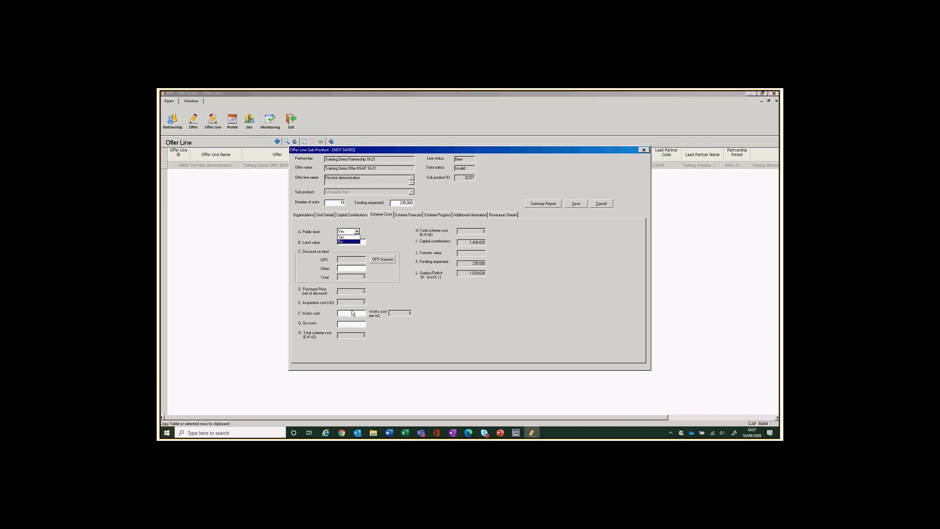
{"action": "left_click", "coordinate": [345, 239]}
{"action": "left_click", "coordinate": [357, 231]}
{"action": "left_click", "coordinate": [348, 243]}
Enter purchase price 331,120 (not marked down), works 1,022,740 and on costs 285,760.
{"action": "left_click", "coordinate": [348, 242]}
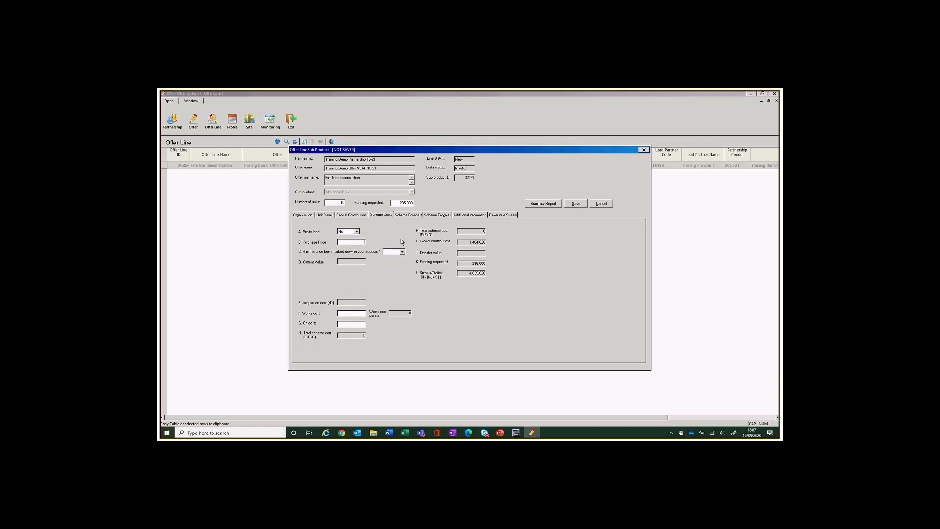
{"action": "type", "text": "331120"}
{"action": "left_click", "coordinate": [394, 252]}
{"action": "left_click", "coordinate": [394, 262]}
{"action": "type", "text": "1022240"}
{"action": "left_click", "coordinate": [345, 325]}
{"action": "type", "text": "285760"}
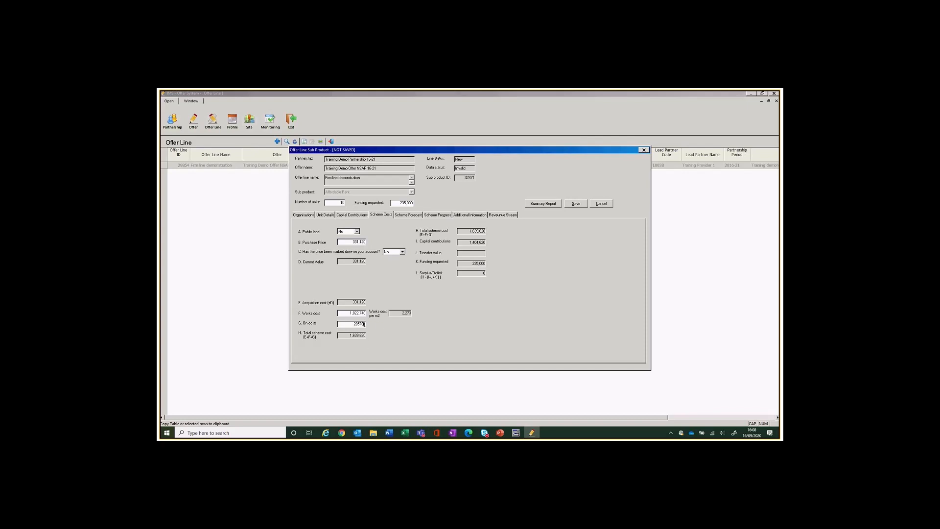
Correct on costs to 285,760 so scheme costs total 1,639,620, then view the scheme forecast.
{"action": "key", "text": "Tab"}
{"action": "left_click", "coordinate": [364, 324]}
{"action": "type", "text": "0"}
{"action": "left_click", "coordinate": [358, 313]}
{"action": "left_click", "coordinate": [408, 214]}
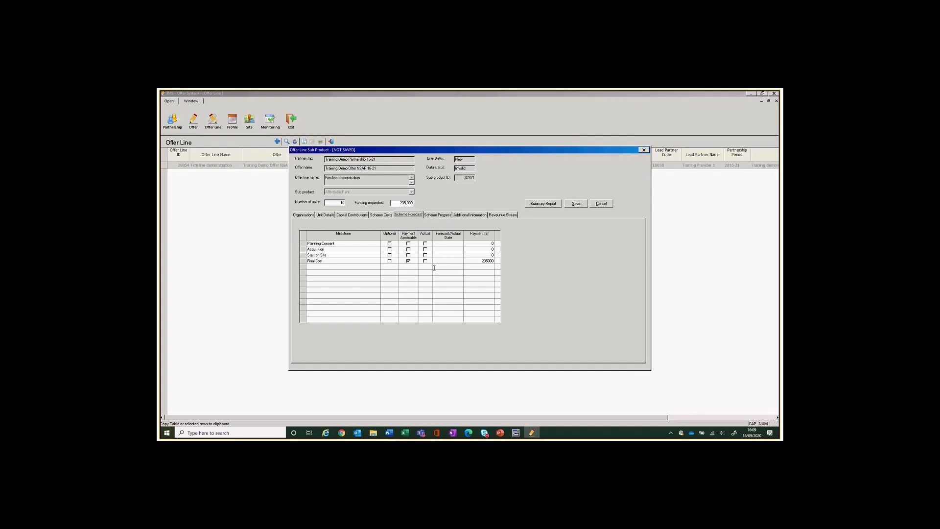
Enter 15/9/20 as the Planning Consent milestone's forecast date.
{"action": "left_click", "coordinate": [450, 244]}
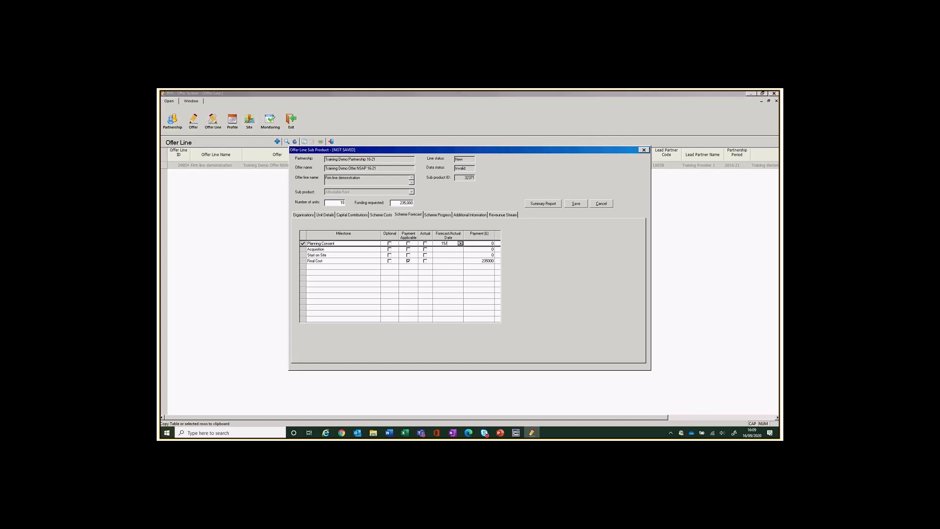
{"action": "type", "text": "9/20"}
{"action": "key", "text": "Tab"}
{"action": "left_click", "coordinate": [446, 249]}
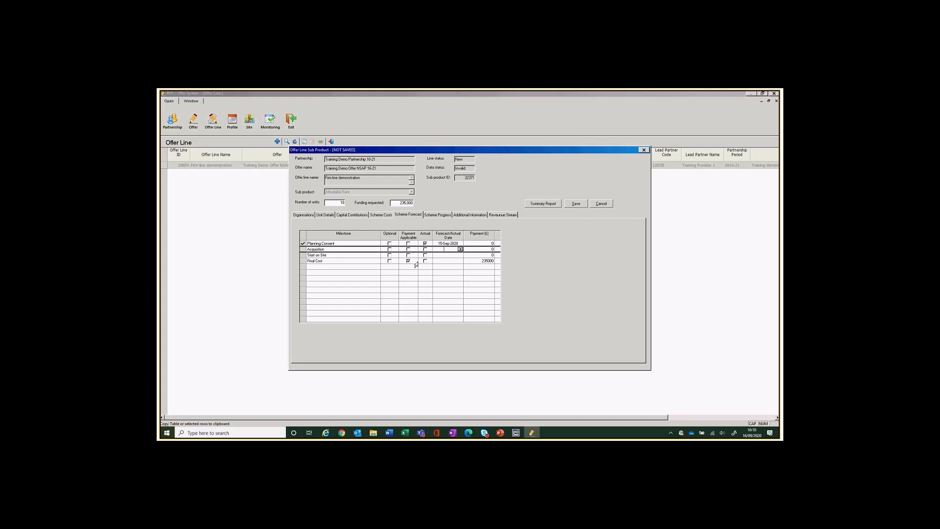
Pick 30-Nov-2020 from the calendar as the Acquisition forecast date, keeping Planning Consent at 15-Sep-2020.
{"action": "left_click", "coordinate": [460, 249]}
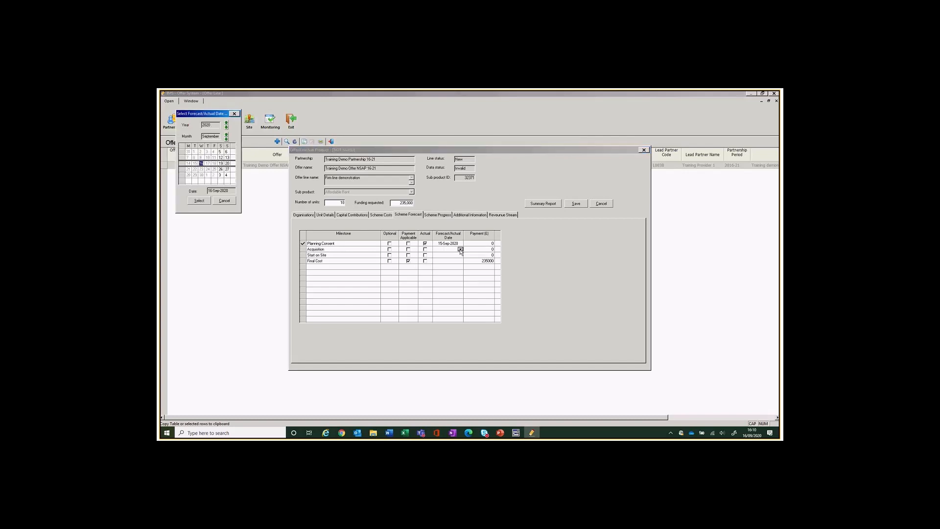
{"action": "left_click", "coordinate": [227, 137]}
{"action": "left_click", "coordinate": [226, 137]}
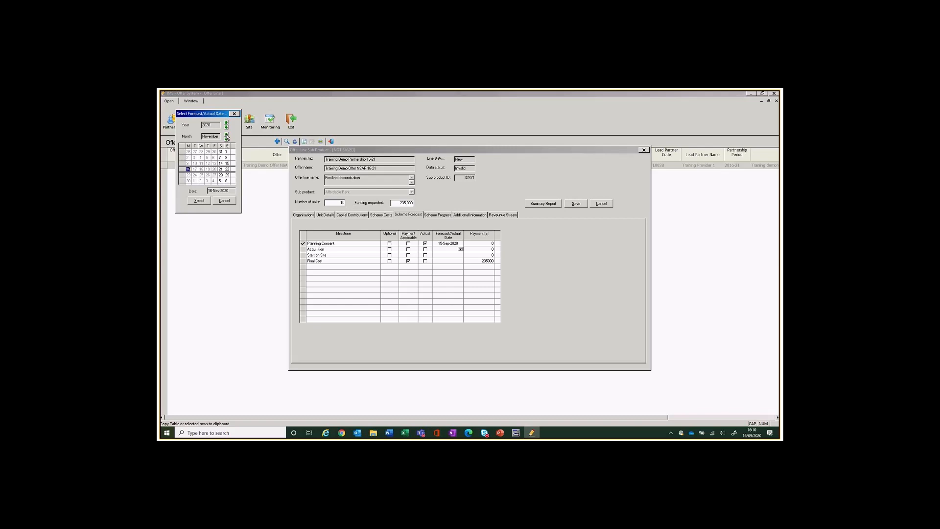
{"action": "left_click", "coordinate": [189, 180]}
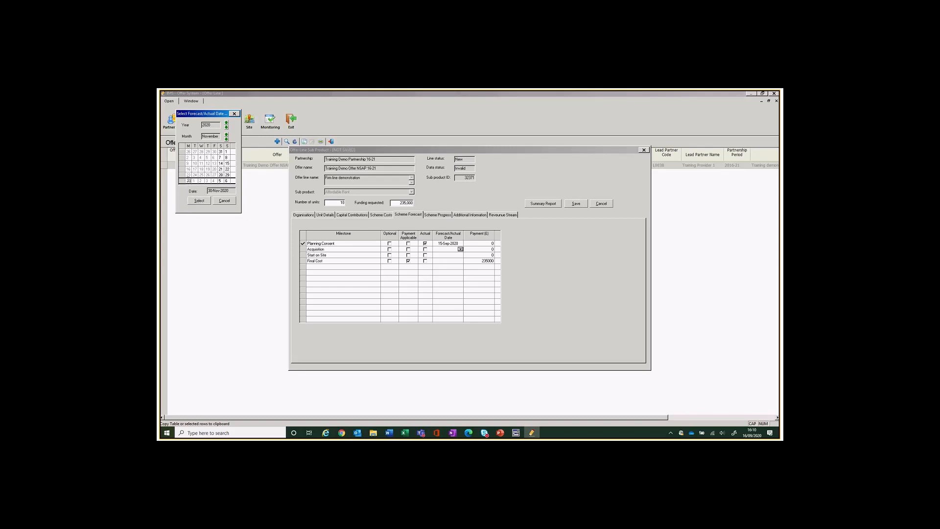
{"action": "left_click", "coordinate": [199, 201]}
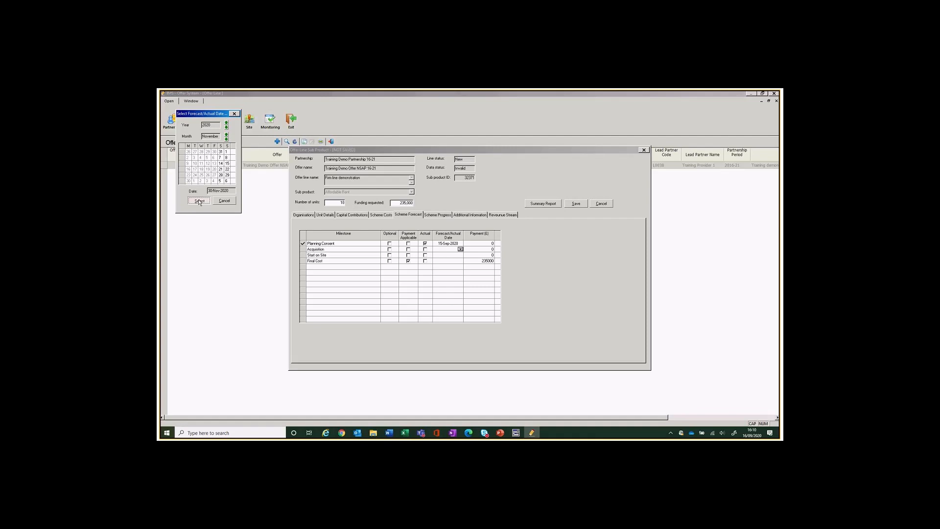
{"action": "left_click", "coordinate": [460, 243]}
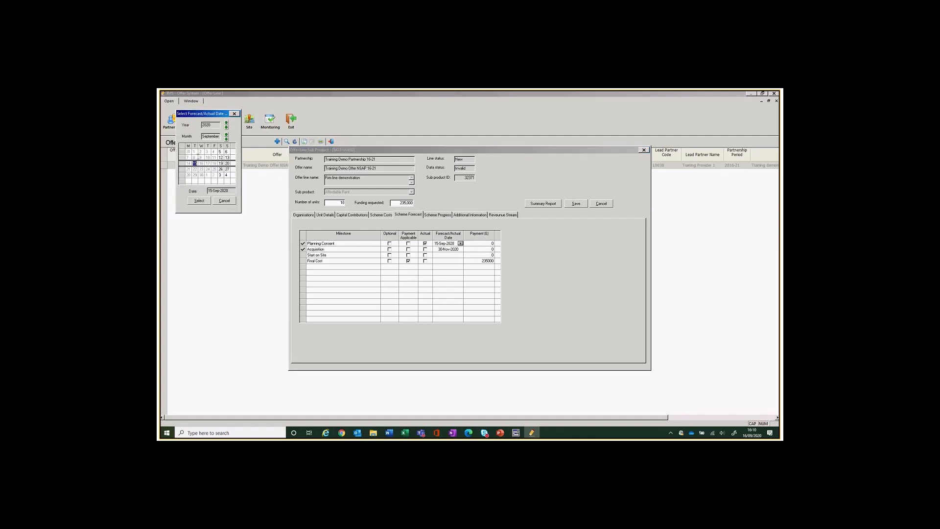
{"action": "left_click", "coordinate": [209, 202]}
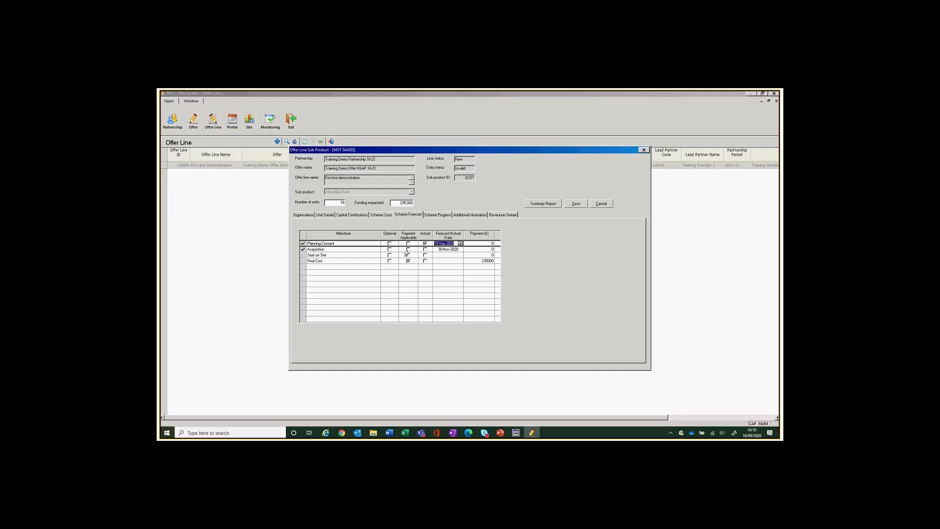
Date Start on Site 01-Dec-2020 and Final Cost 01-Mar-2021.
{"action": "left_click", "coordinate": [450, 254]}
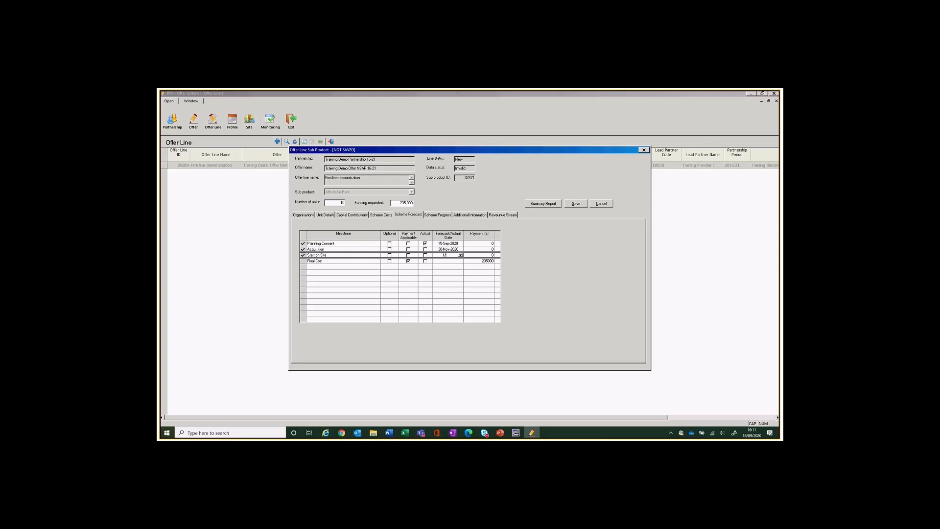
{"action": "type", "text": "1/12/20"}
{"action": "key", "text": "Down"}
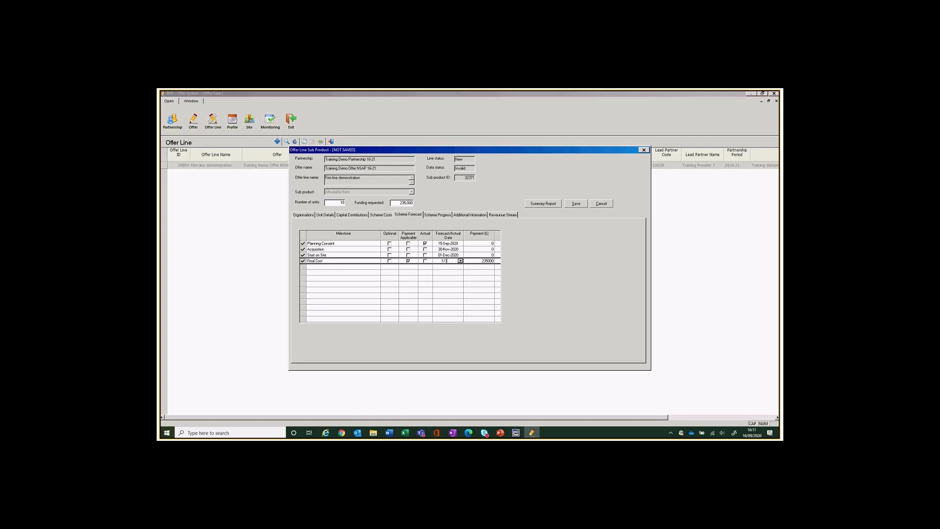
{"action": "type", "text": "1/3/21"}
{"action": "left_click", "coordinate": [475, 255]}
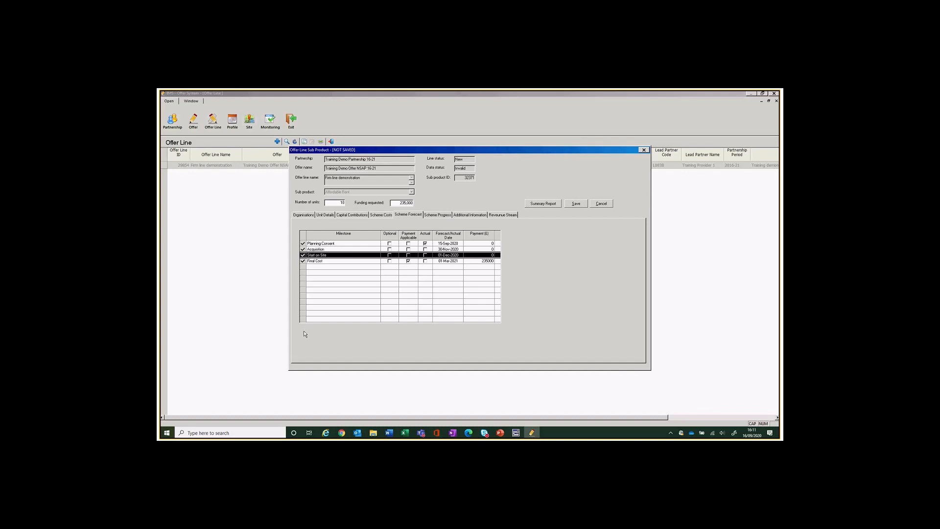
Save the offer line, clearing the guarantee borrowing warning, then view Scheme Progress.
{"action": "left_click", "coordinate": [576, 204]}
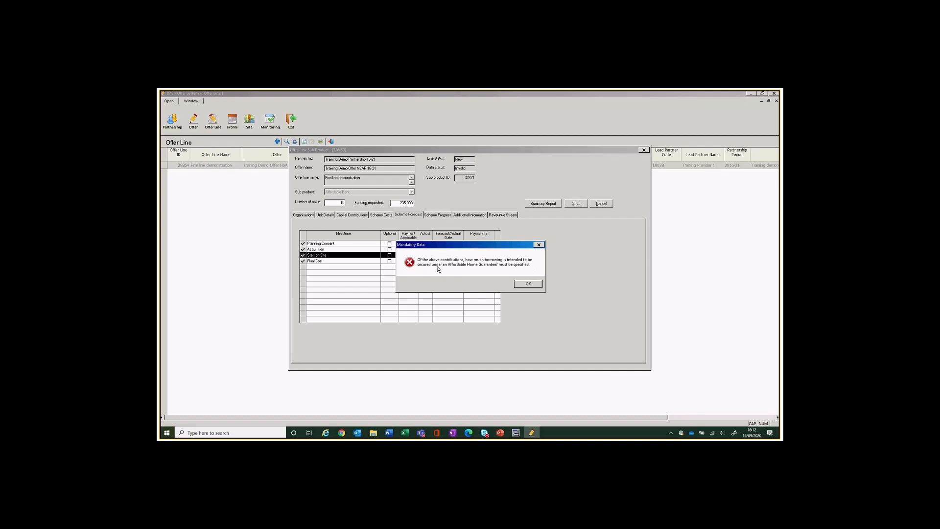
{"action": "left_click", "coordinate": [528, 285]}
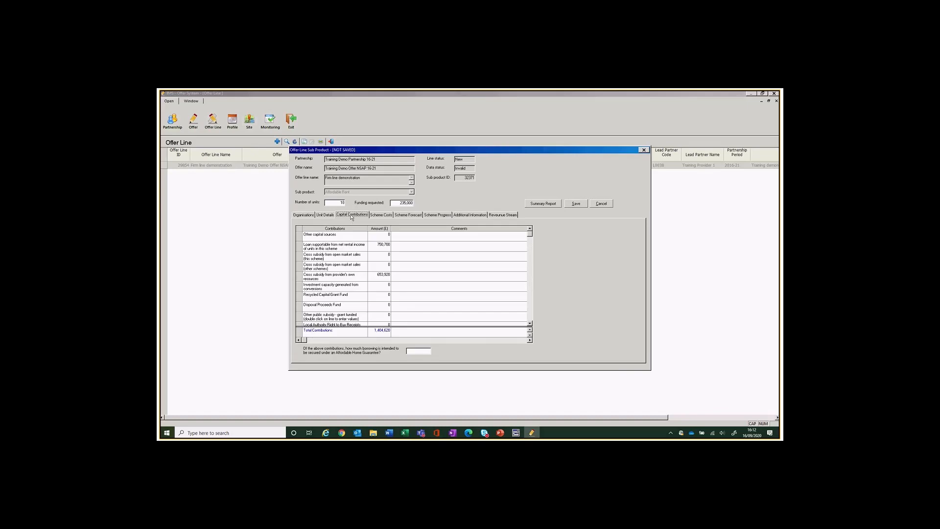
{"action": "left_click", "coordinate": [422, 351]}
{"action": "left_click", "coordinate": [413, 215]}
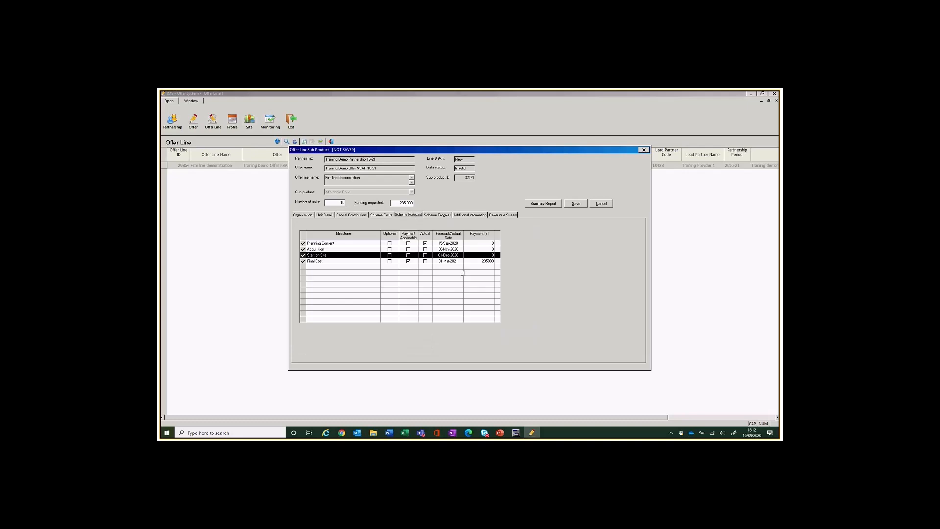
{"action": "left_click", "coordinate": [576, 205]}
{"action": "left_click", "coordinate": [436, 215]}
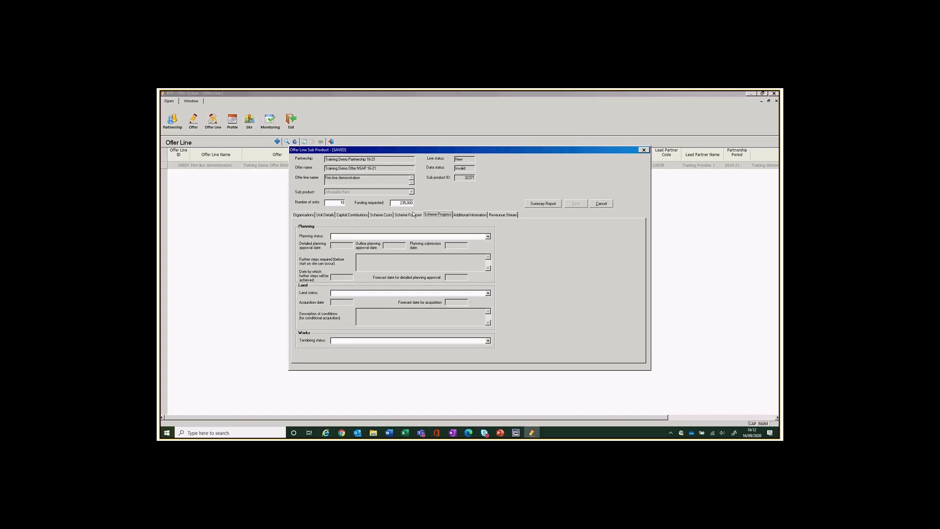
Choose 'Detailed Planning Approval granted with no further steps' with approval date 15-Sep-2020.
{"action": "left_click", "coordinate": [411, 215]}
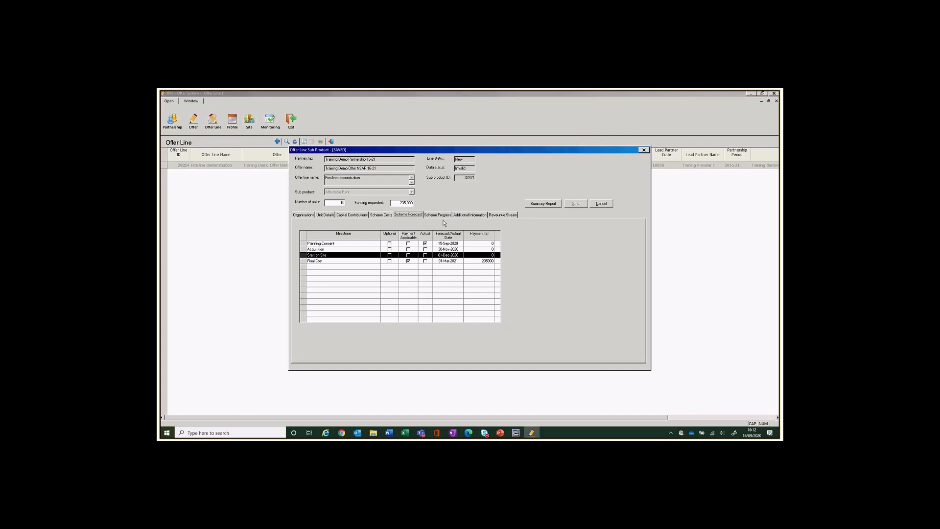
{"action": "left_click", "coordinate": [432, 216]}
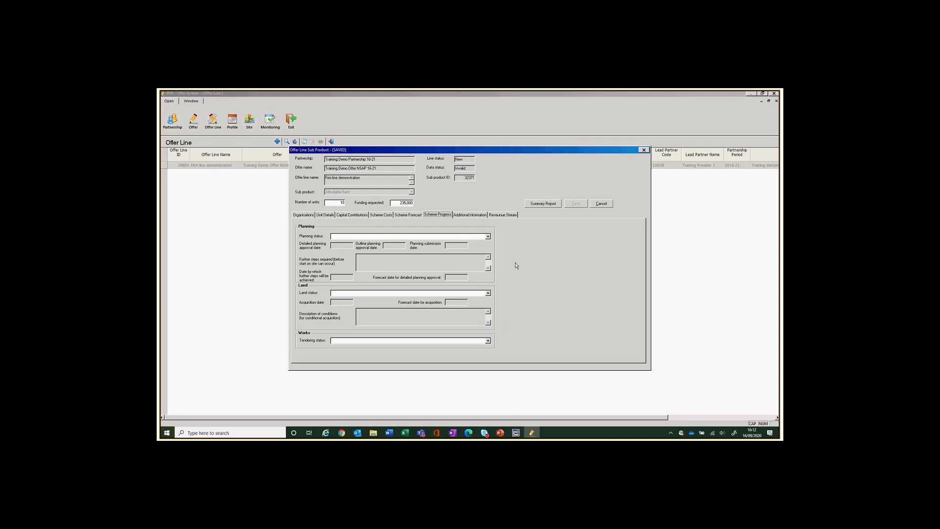
{"action": "left_click", "coordinate": [400, 216]}
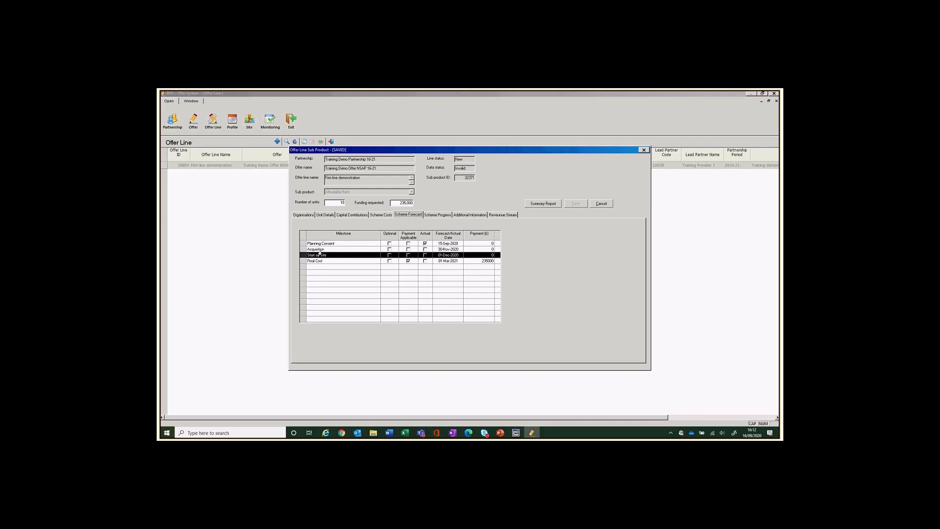
{"action": "left_click", "coordinate": [444, 216]}
{"action": "left_click", "coordinate": [367, 237]}
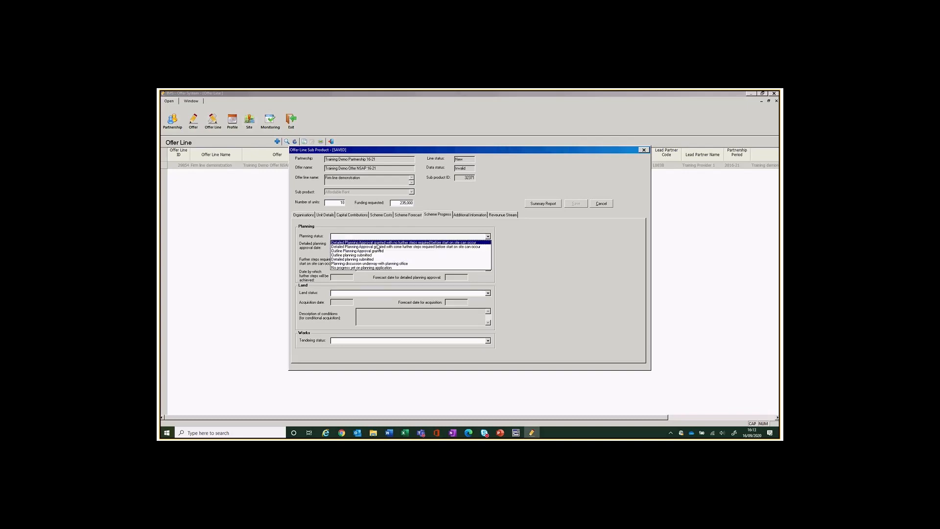
{"action": "left_click", "coordinate": [377, 244]}
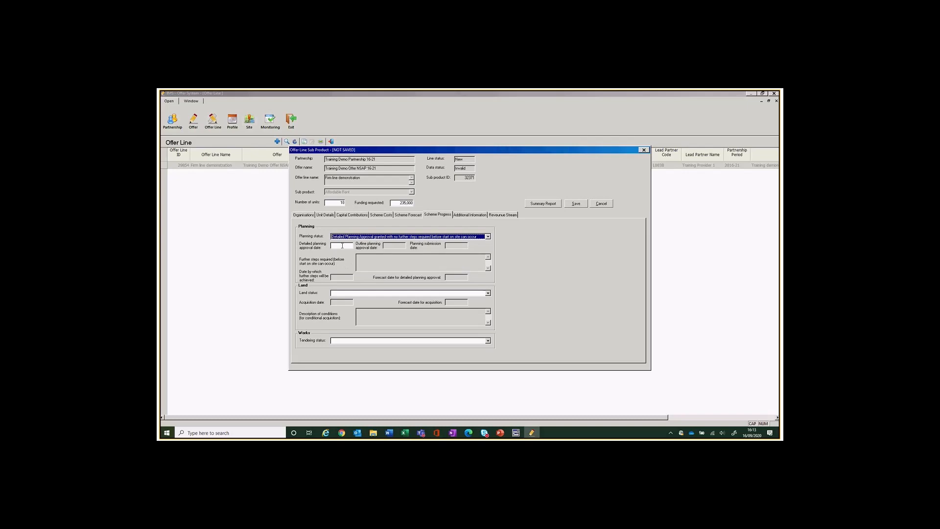
{"action": "left_click", "coordinate": [342, 245]}
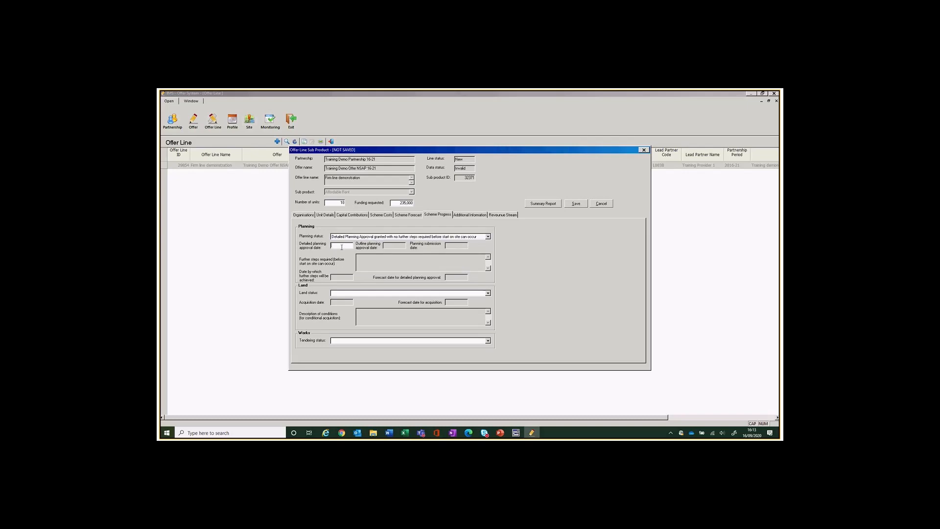
{"action": "type", "text": "15/9/20"}
{"action": "left_click", "coordinate": [488, 294]}
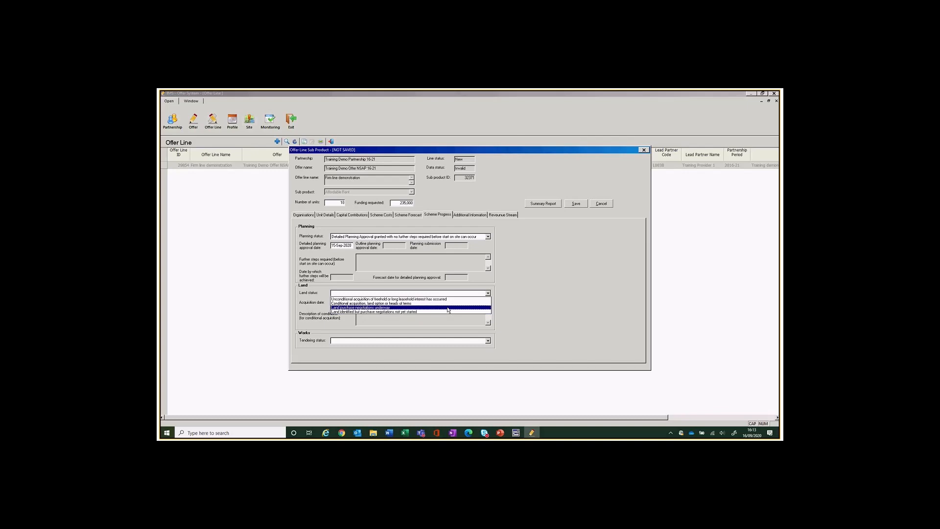
Set land status to purchase negotiations underway and tendering to works contracting not yet begun.
{"action": "left_click", "coordinate": [448, 307]}
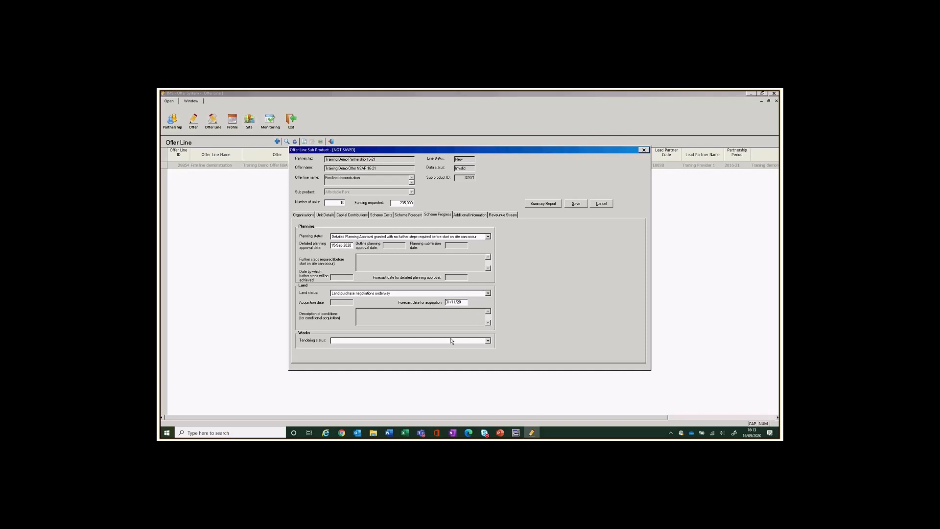
{"action": "left_click", "coordinate": [488, 341]}
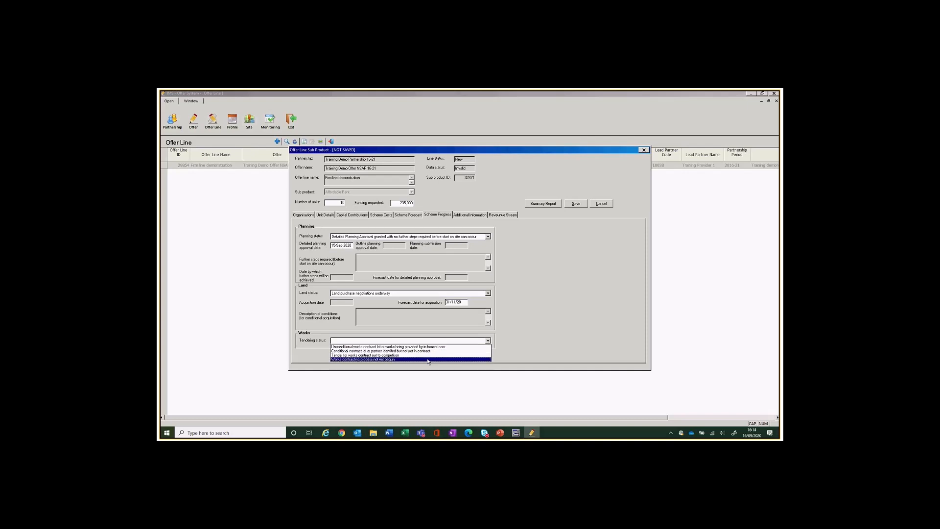
{"action": "left_click", "coordinate": [428, 360]}
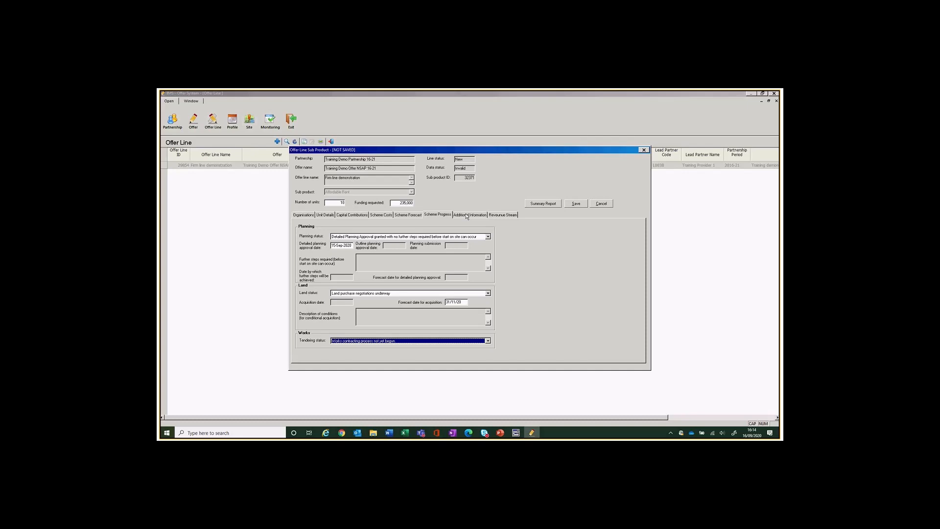
{"action": "left_click", "coordinate": [466, 216]}
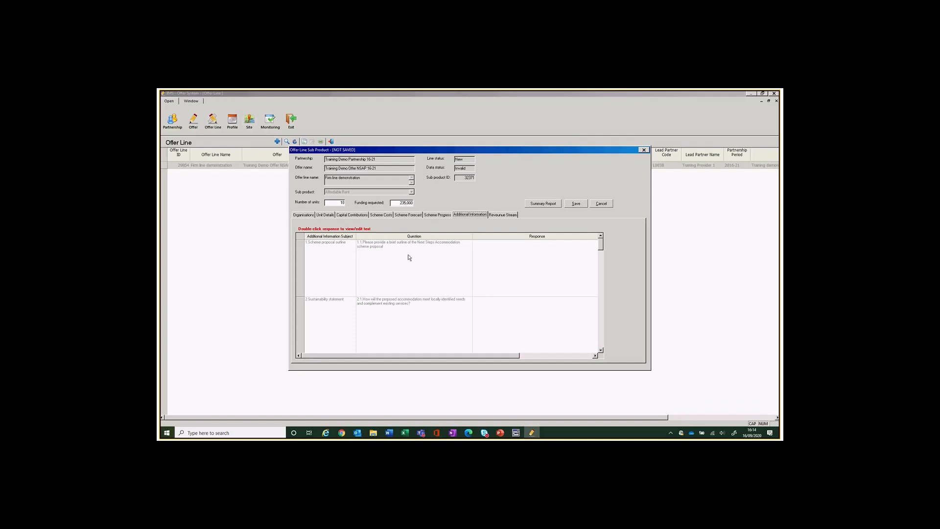
Answer questions 1.1 and 2.1 with placeholder X text.
{"action": "double_click", "coordinate": [532, 263]}
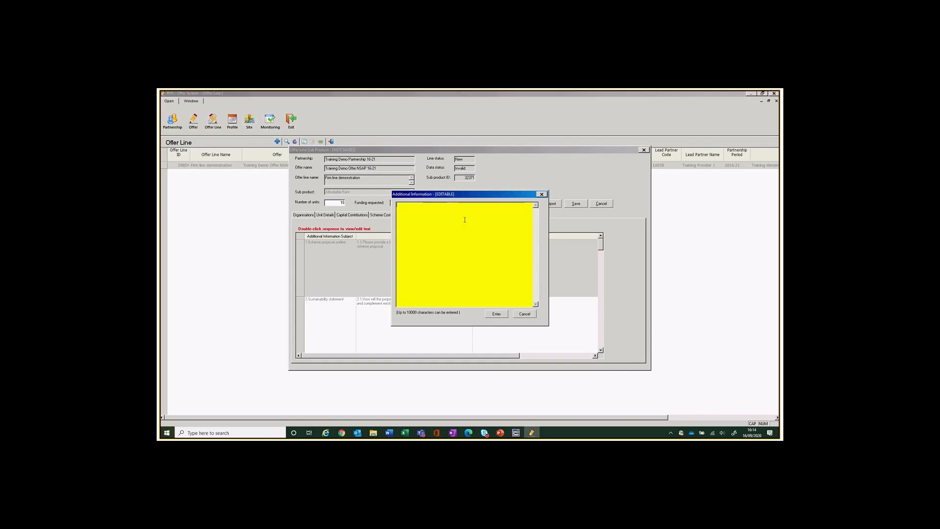
{"action": "type", "text": "xxxxxxxxxxxxxxxxxxxx"}
{"action": "left_click_drag", "start_coordinate": [440, 206], "coordinate": [399, 208]}
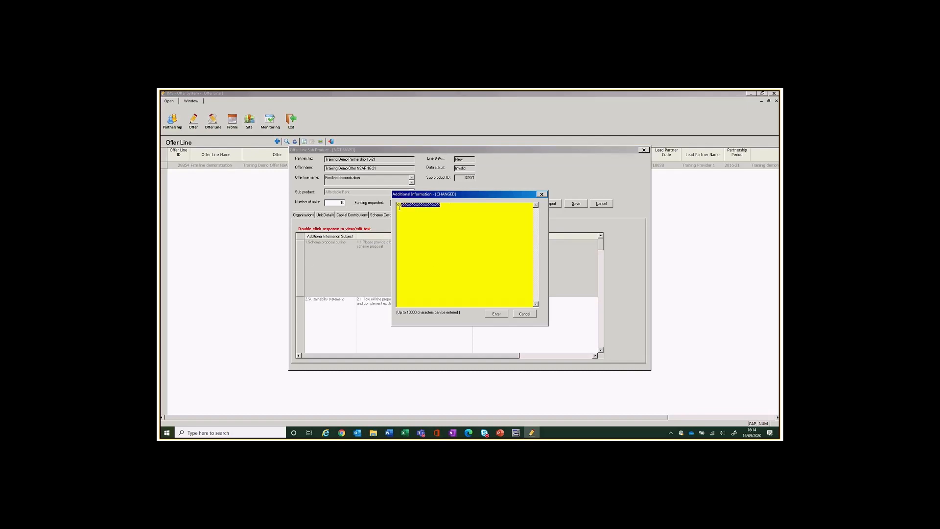
{"action": "left_click", "coordinate": [497, 313]}
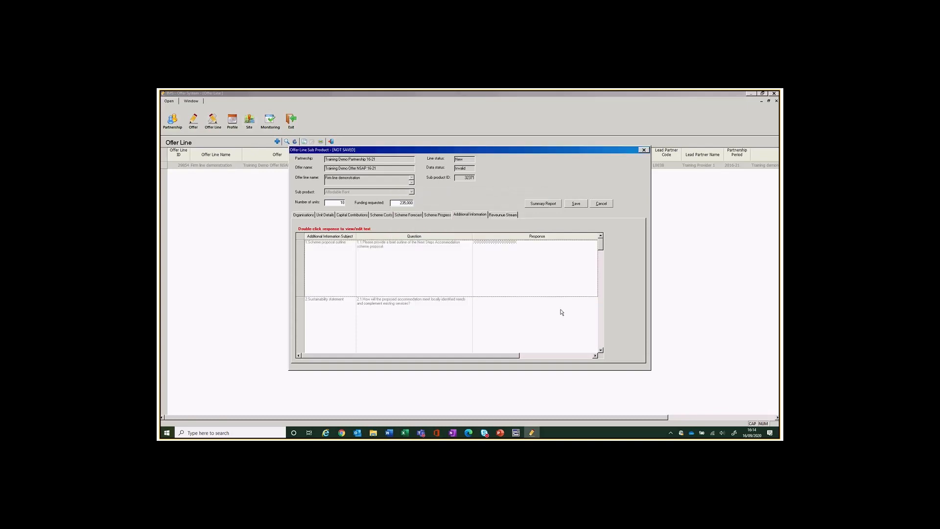
{"action": "double_click", "coordinate": [515, 318]}
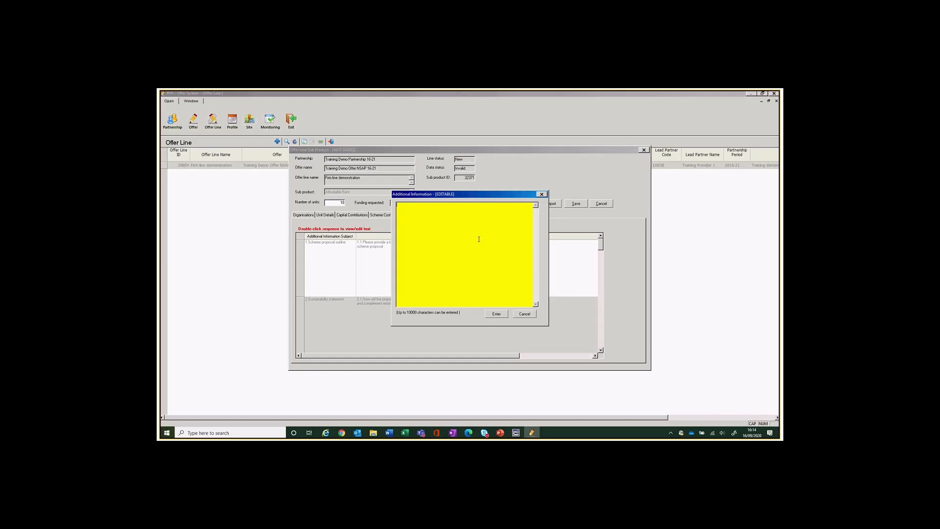
{"action": "type", "text": "xxxxxxxxxxxxxxxxxx"}
{"action": "left_click", "coordinate": [498, 314]}
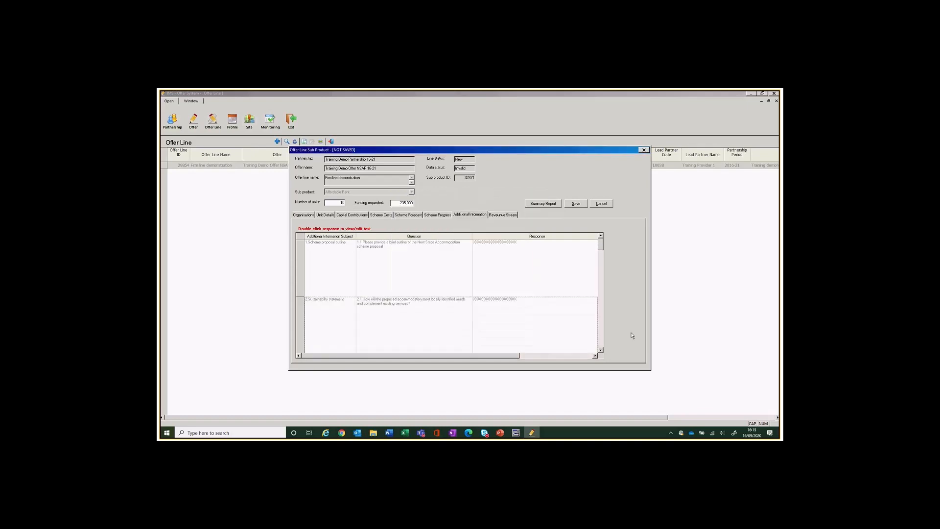
Fill the following questions through 2.4 with placeholder X answers.
{"action": "left_click", "coordinate": [601, 350]}
{"action": "double_click", "coordinate": [497, 313]}
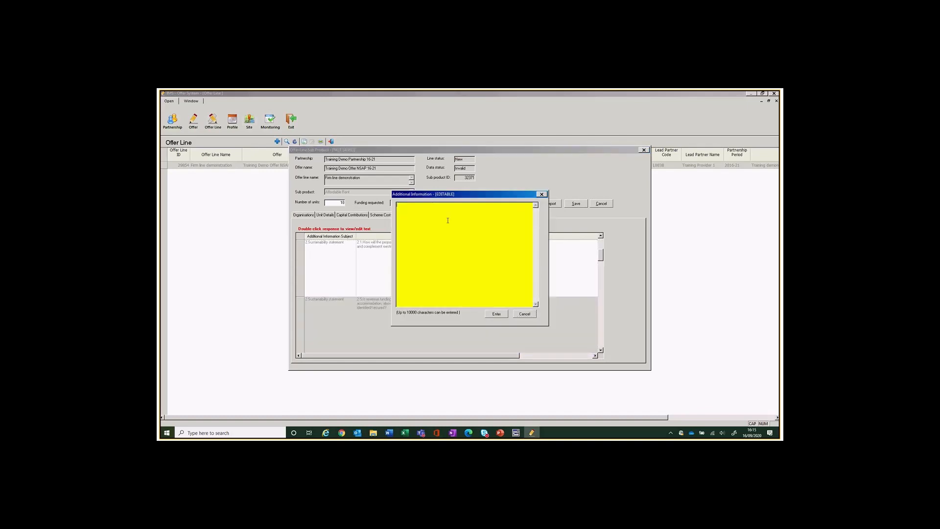
{"action": "type", "text": "xxxxxxxxxxxxxxxxxxxxxx"}
{"action": "left_click", "coordinate": [497, 314]}
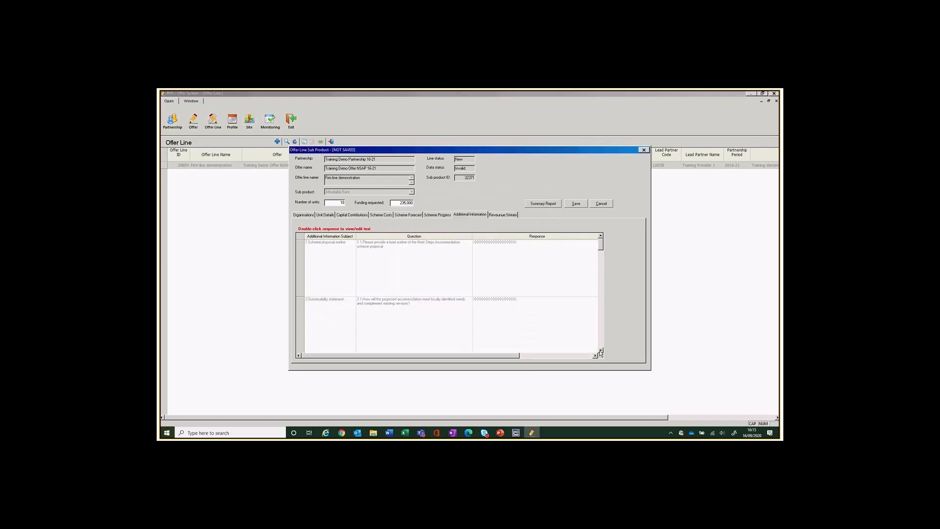
{"action": "left_click", "coordinate": [601, 350]}
{"action": "left_click", "coordinate": [600, 350]}
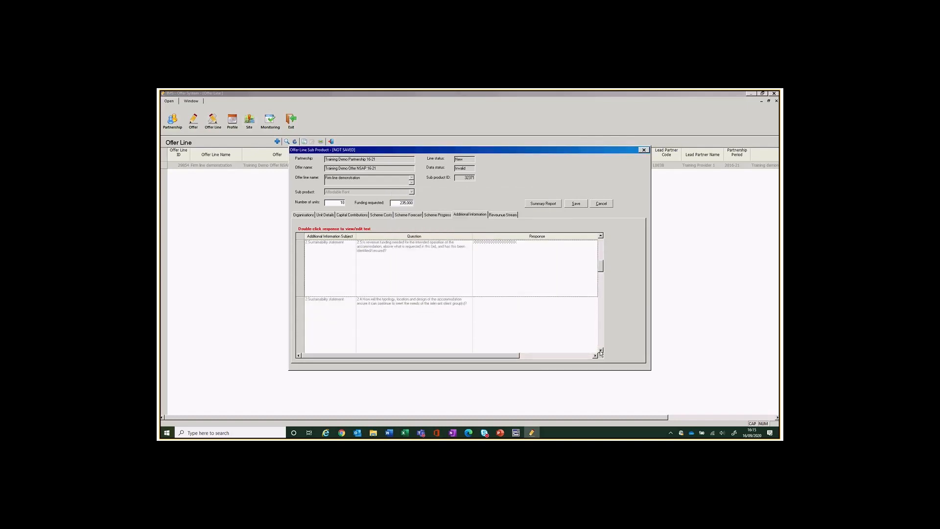
{"action": "double_click", "coordinate": [483, 306]}
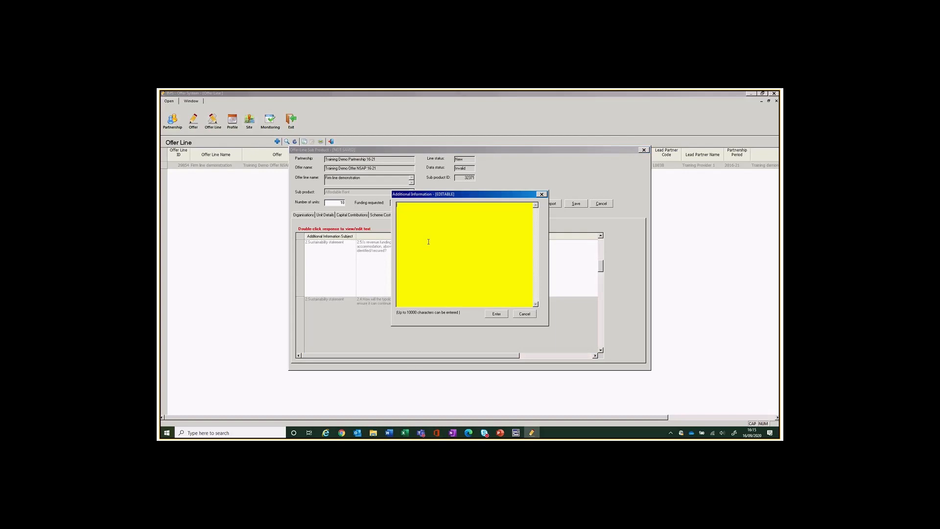
{"action": "left_click", "coordinate": [496, 313]}
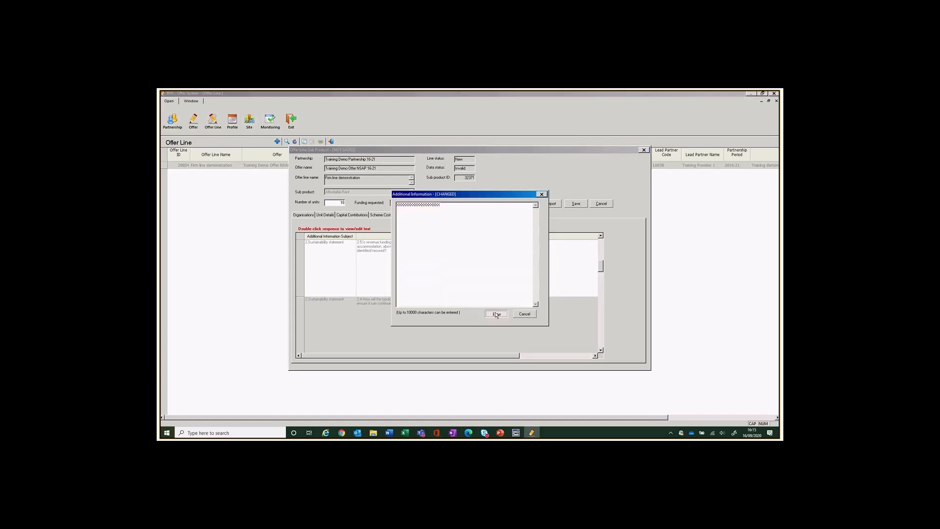
{"action": "left_click", "coordinate": [600, 350]}
{"action": "left_click", "coordinate": [600, 351]}
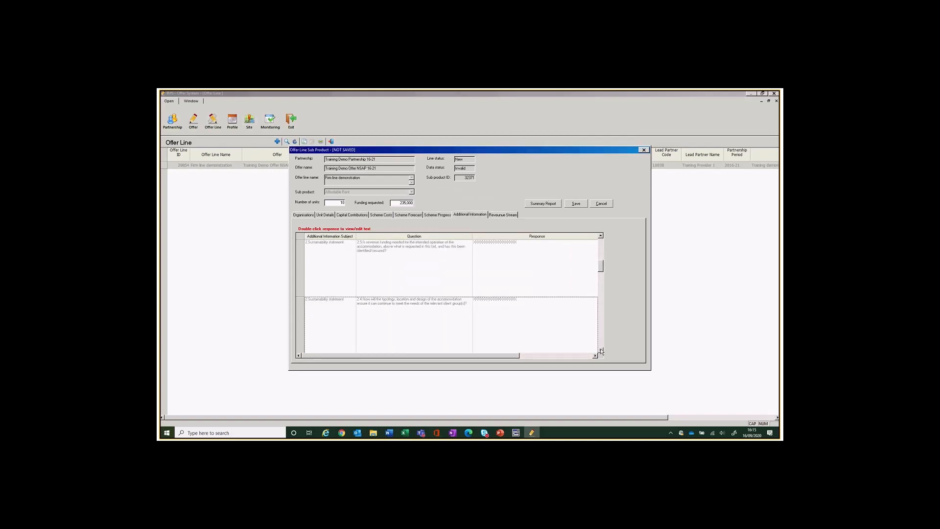
{"action": "double_click", "coordinate": [541, 325]}
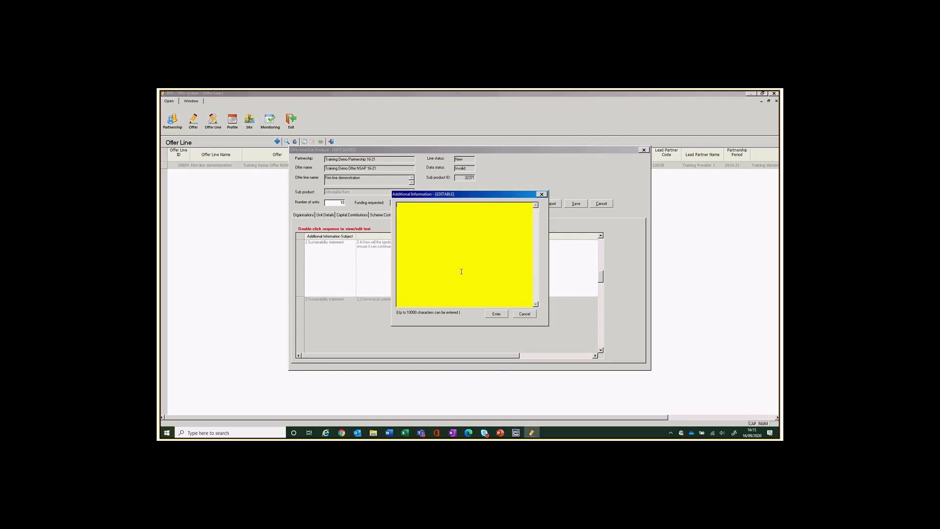
{"action": "left_click", "coordinate": [494, 314]}
Enter placeholder X answers for questions 2.2 and 2.6.
{"action": "left_click", "coordinate": [601, 351]}
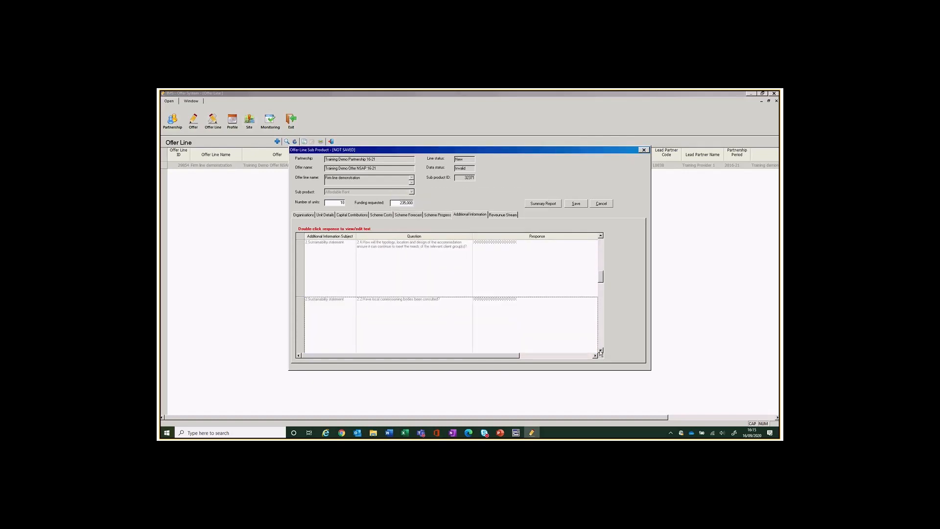
{"action": "left_click", "coordinate": [600, 350]}
{"action": "double_click", "coordinate": [501, 319]}
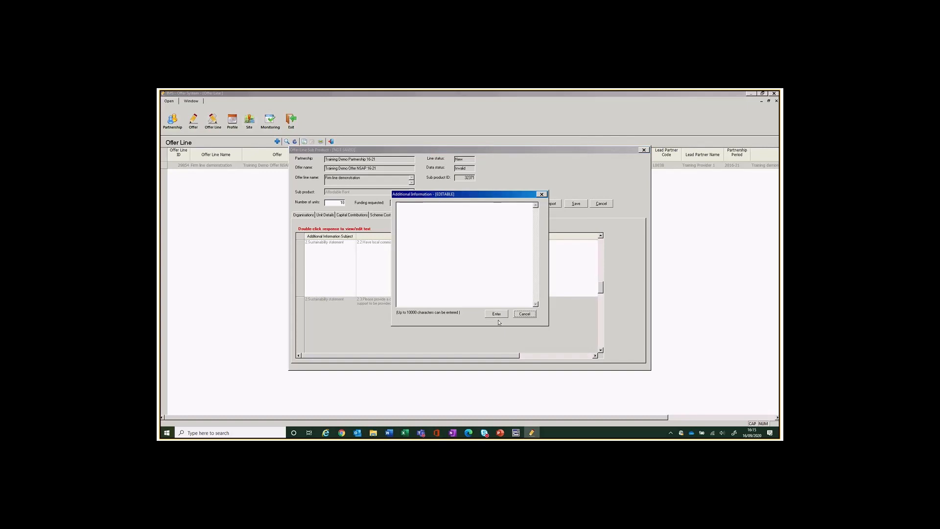
{"action": "left_click", "coordinate": [423, 213]}
{"action": "type", "text": "XXXXXXXXXXXXXXXXXXX"}
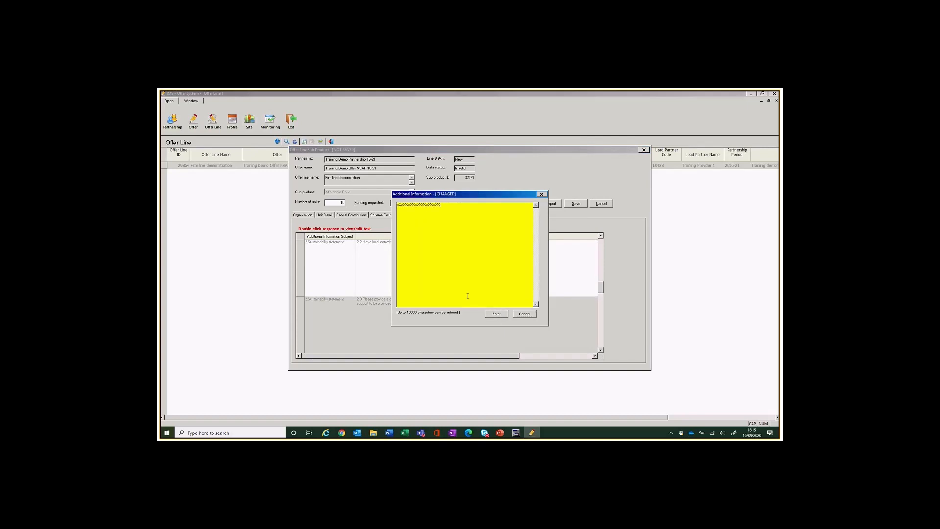
{"action": "left_click", "coordinate": [497, 314]}
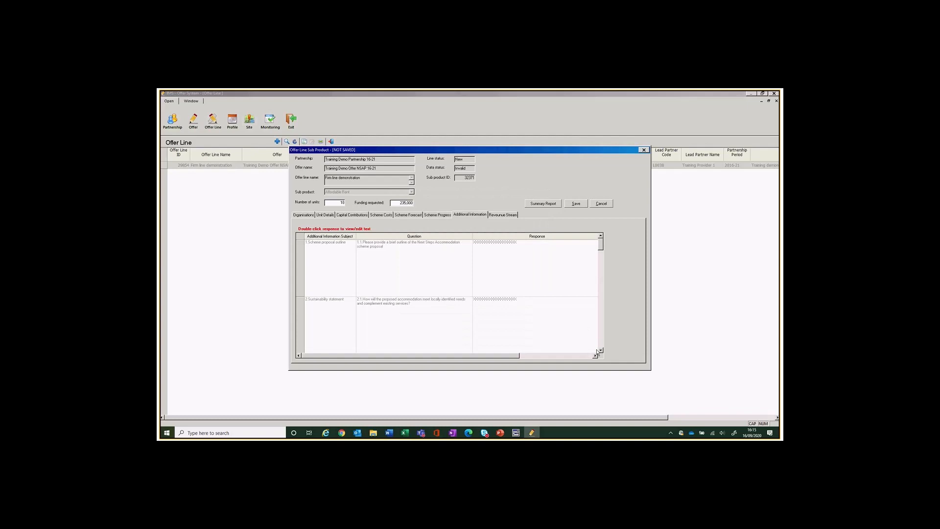
{"action": "left_click", "coordinate": [600, 351]}
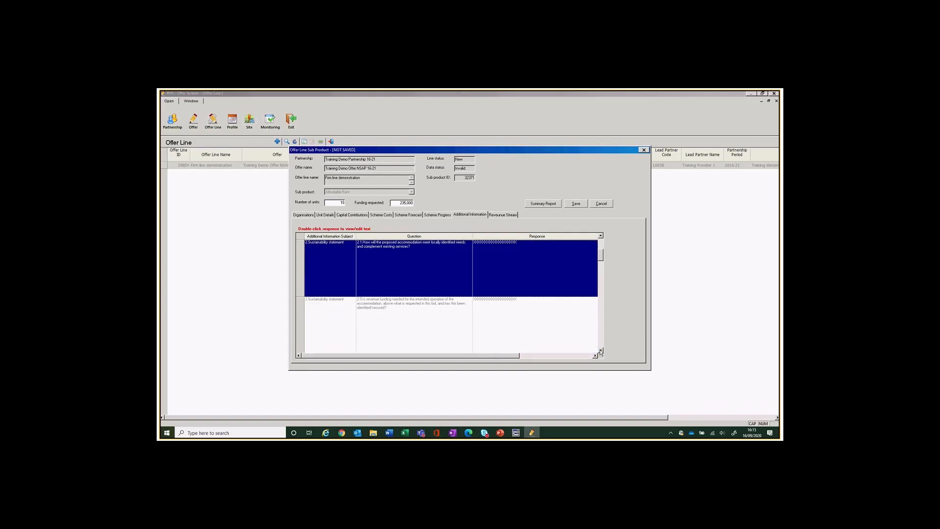
{"action": "left_click", "coordinate": [600, 350]}
{"action": "left_click", "coordinate": [600, 351]}
{"action": "left_click", "coordinate": [600, 351]}
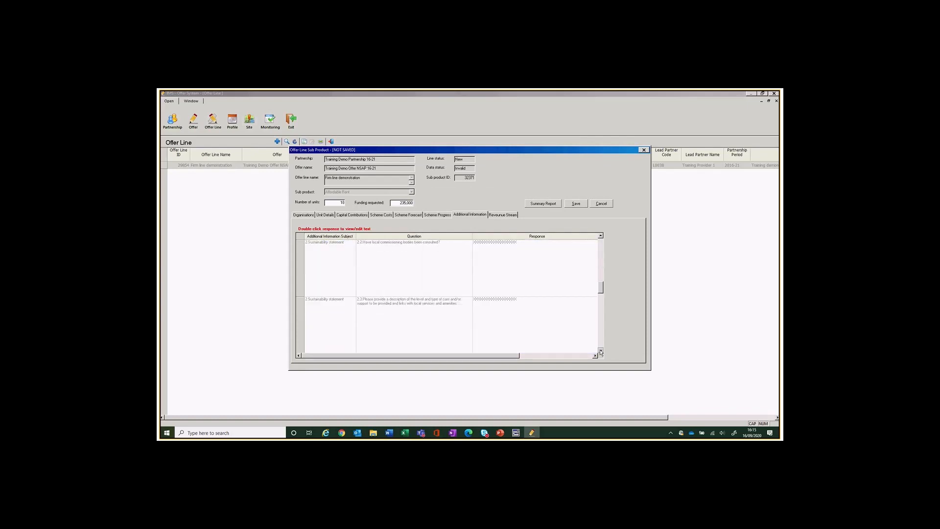
{"action": "left_click", "coordinate": [495, 314]}
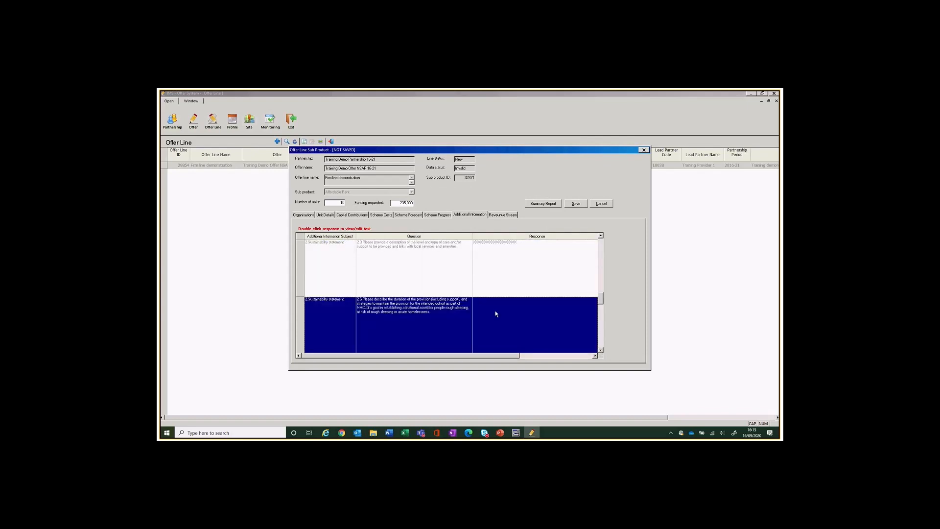
{"action": "double_click", "coordinate": [494, 314]}
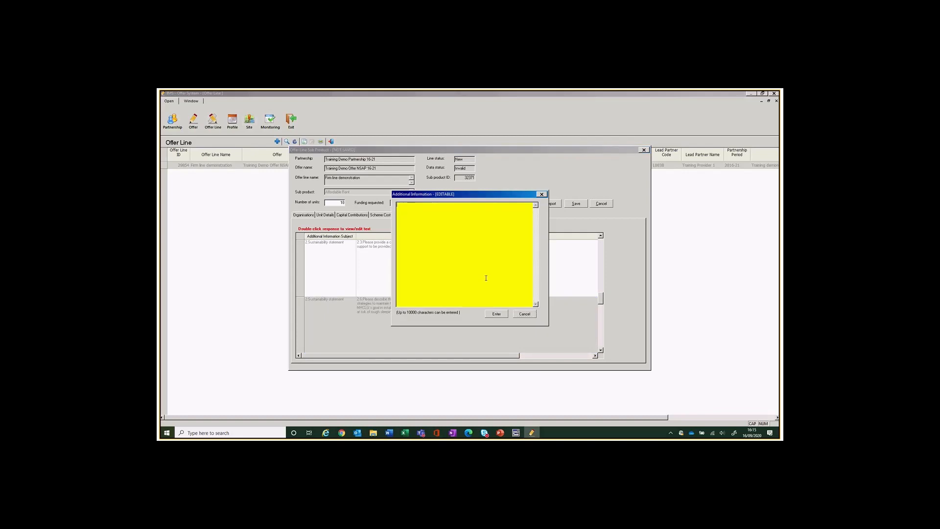
{"action": "type", "text": "xxxxxxxxxxxxxxxx"}
{"action": "left_click", "coordinate": [495, 314]}
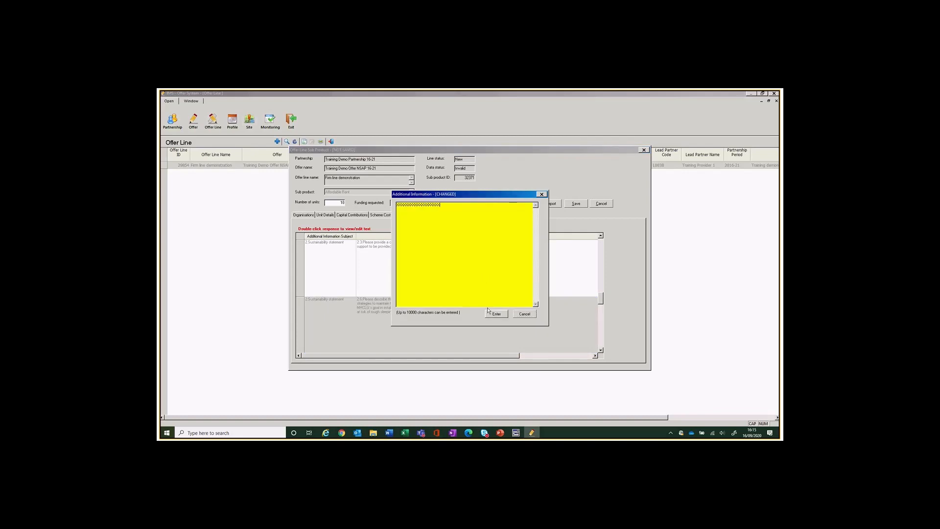
Answer question 2.7 with placeholder X text and check the remaining questions.
{"action": "left_click", "coordinate": [600, 351]}
{"action": "left_click", "coordinate": [601, 350]}
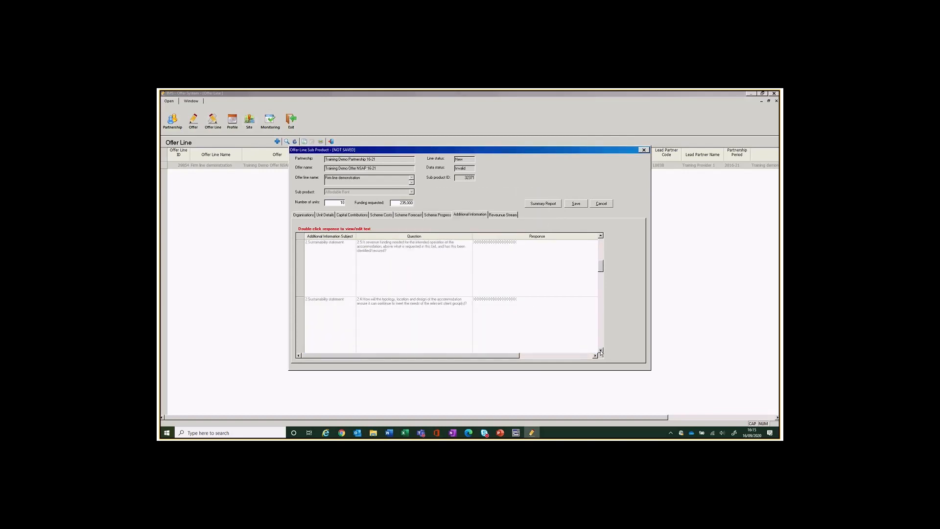
{"action": "left_click", "coordinate": [600, 350]}
{"action": "left_click", "coordinate": [601, 351]}
{"action": "left_click", "coordinate": [601, 351]}
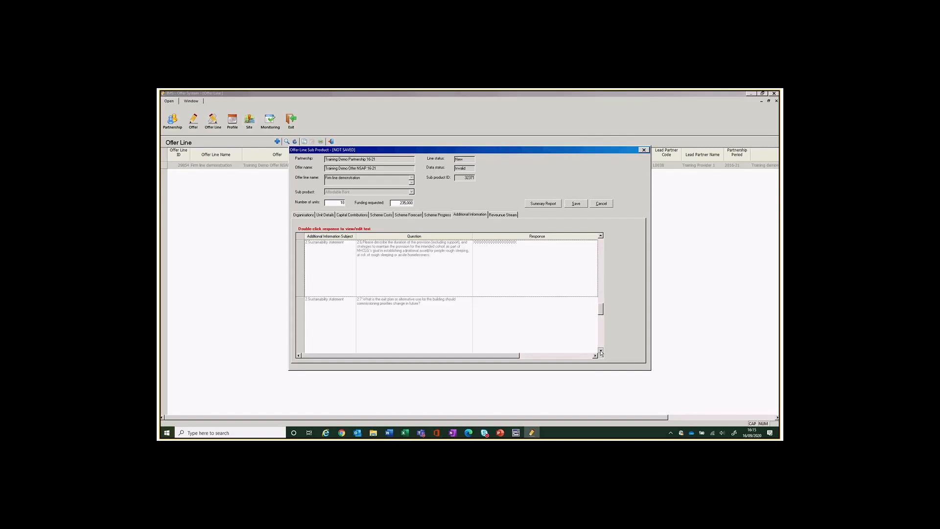
{"action": "left_click", "coordinate": [510, 318]}
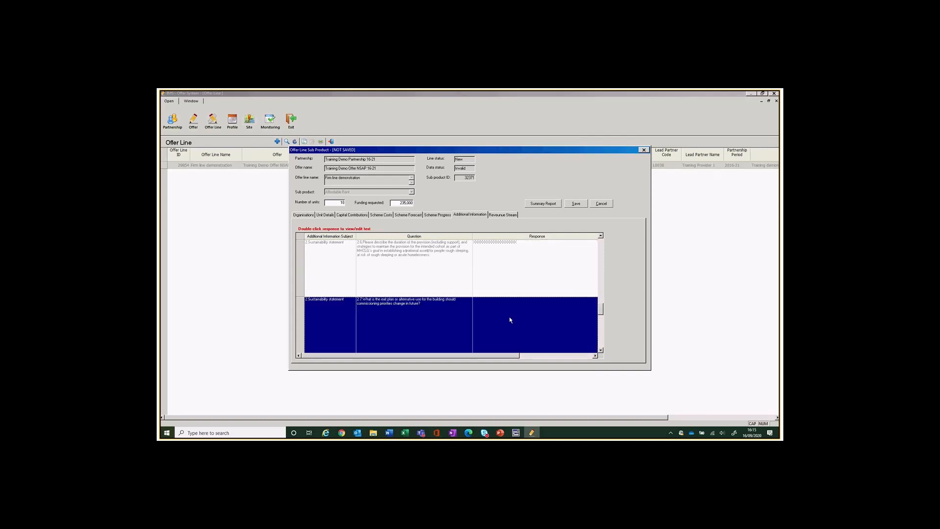
{"action": "double_click", "coordinate": [510, 320]}
{"action": "type", "text": "xxxxxxxxxxxxxxxx"}
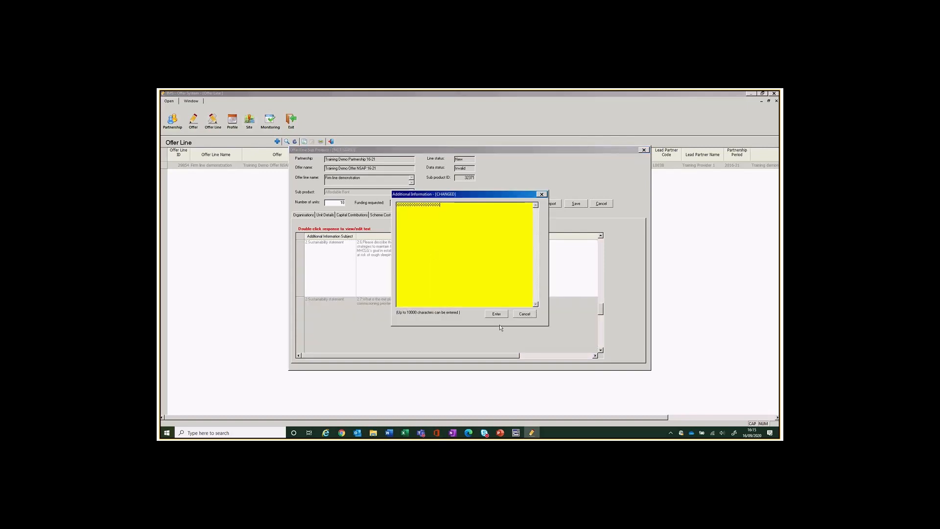
{"action": "left_click", "coordinate": [496, 313]}
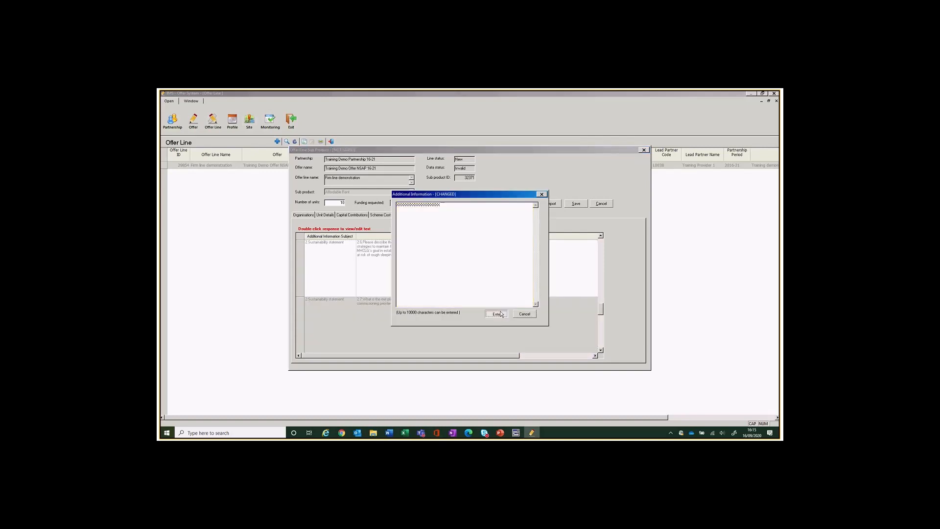
{"action": "left_click", "coordinate": [600, 351]}
{"action": "left_click", "coordinate": [601, 351]}
{"action": "left_click", "coordinate": [600, 350]}
{"action": "left_click", "coordinate": [600, 351]}
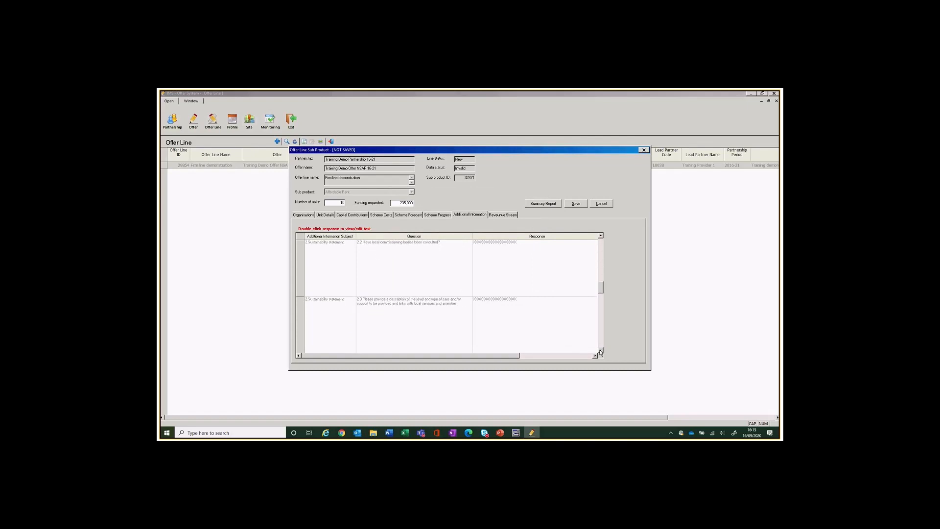
{"action": "left_click", "coordinate": [601, 351]}
{"action": "left_click", "coordinate": [600, 351]}
{"action": "left_click", "coordinate": [600, 351]}
{"action": "left_click", "coordinate": [601, 351]}
{"action": "left_click", "coordinate": [601, 351]}
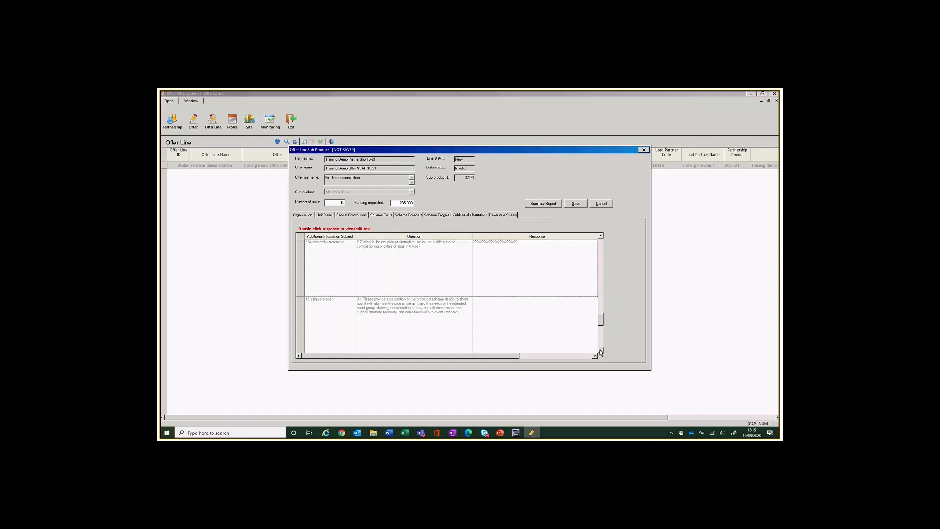
{"action": "left_click", "coordinate": [600, 351]}
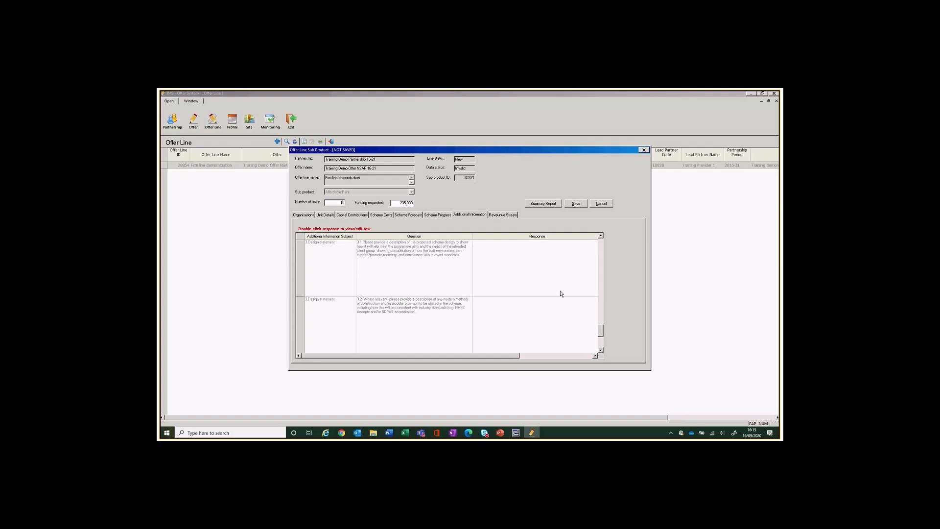
Give design statement questions 3.1 and 3.2 placeholder X responses.
{"action": "double_click", "coordinate": [548, 279]}
{"action": "left_click", "coordinate": [496, 255]}
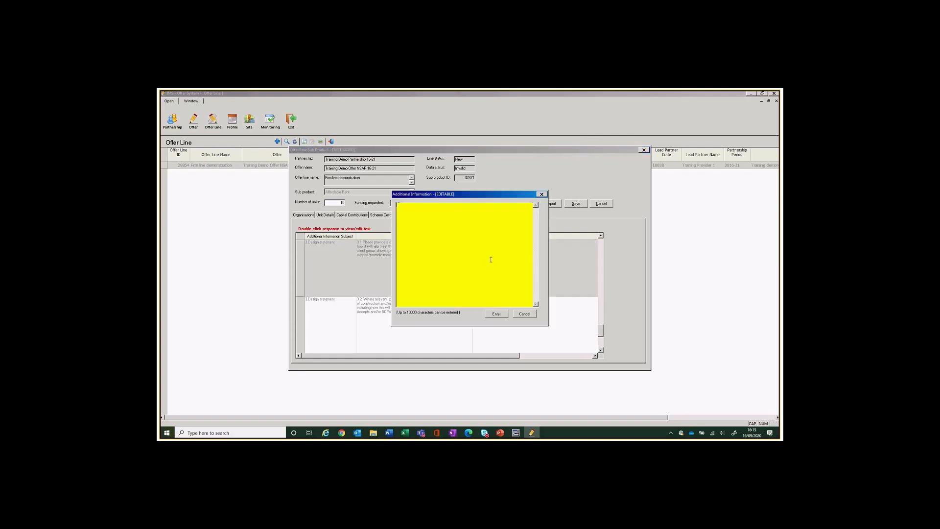
{"action": "type", "text": "XXXXXXXXXXXXXXXXXXX"}
{"action": "left_click", "coordinate": [499, 315]}
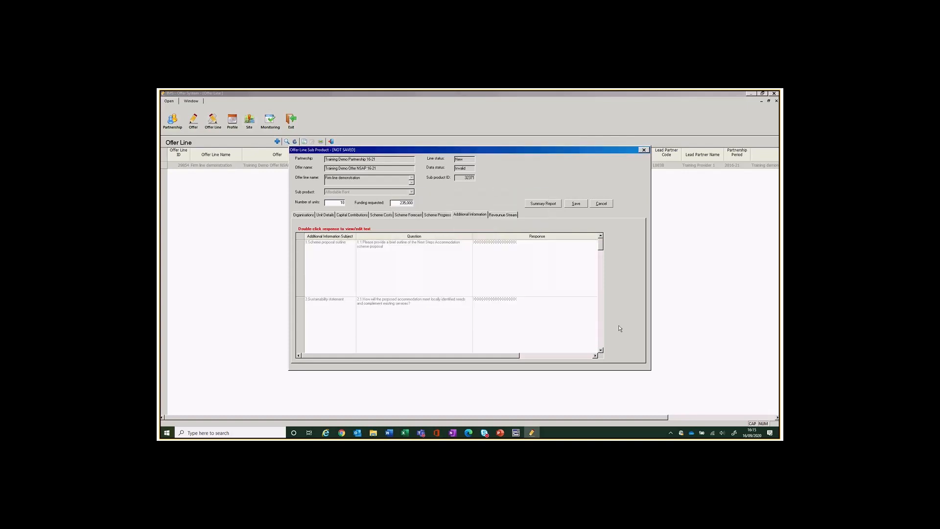
{"action": "left_click", "coordinate": [600, 350]}
{"action": "left_click", "coordinate": [600, 350]}
{"action": "left_click", "coordinate": [600, 350]}
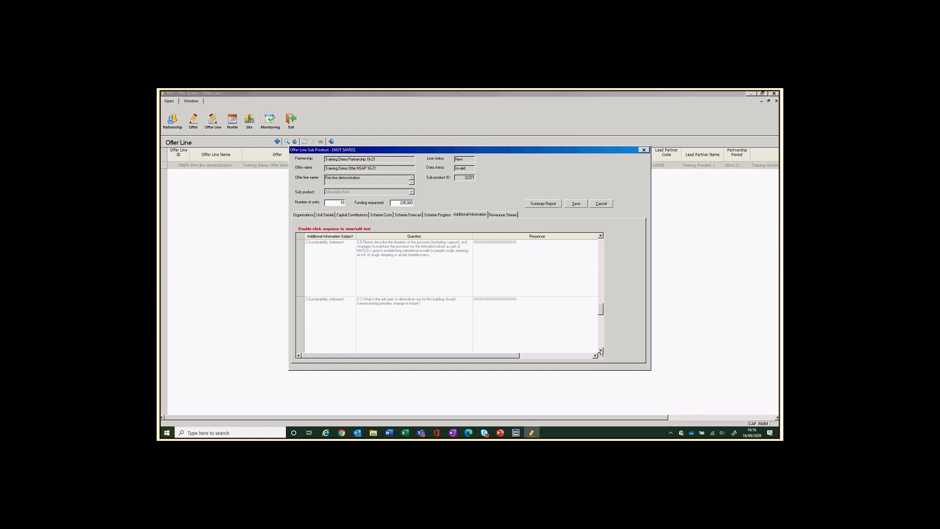
{"action": "left_click", "coordinate": [601, 350]}
{"action": "left_click", "coordinate": [601, 350]}
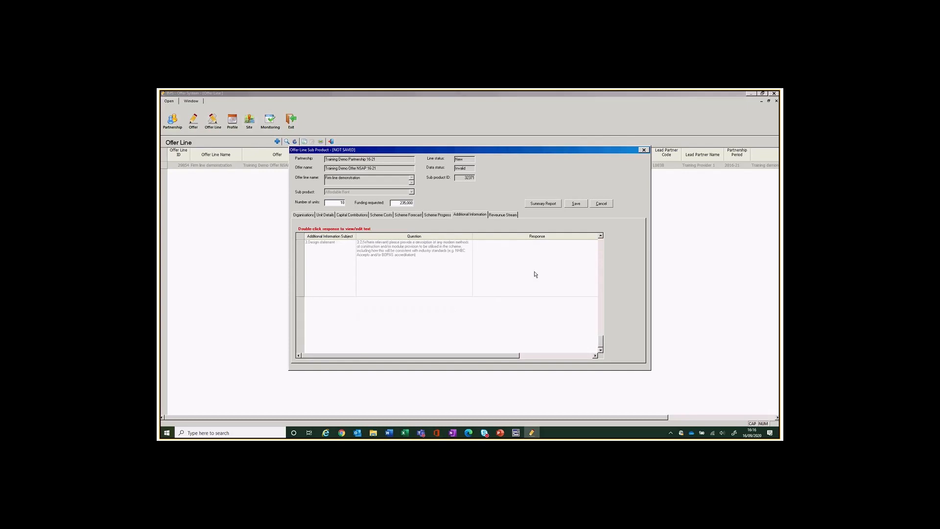
{"action": "scroll", "coordinate": [492, 314], "scroll_direction": "up", "scroll_amount": 1}
{"action": "double_click", "coordinate": [492, 315]}
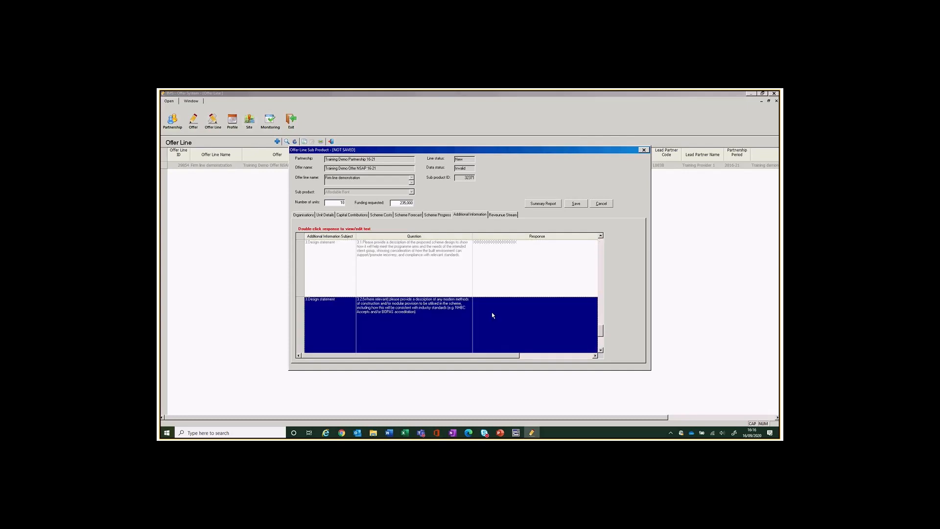
{"action": "left_click", "coordinate": [447, 239]}
{"action": "type", "text": "XXXXXXXXXXXXXXXXXXX"}
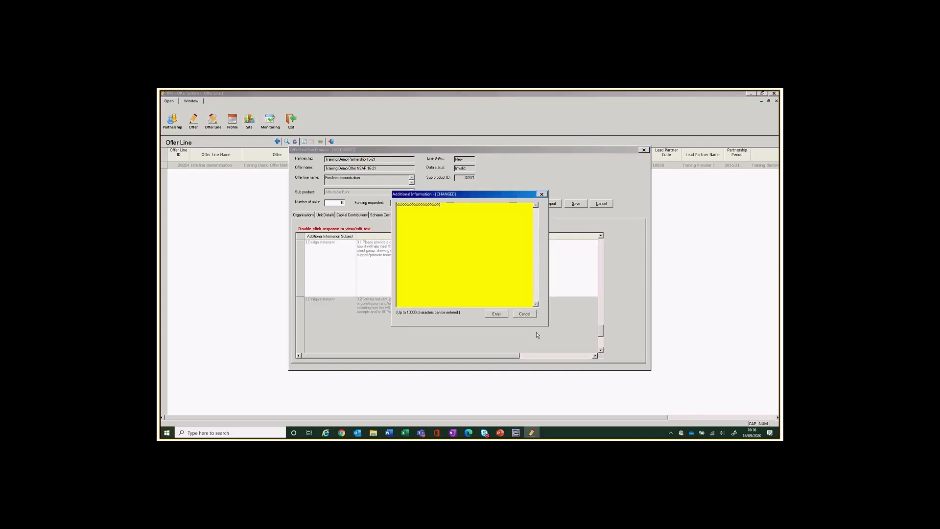
{"action": "left_click", "coordinate": [496, 313]}
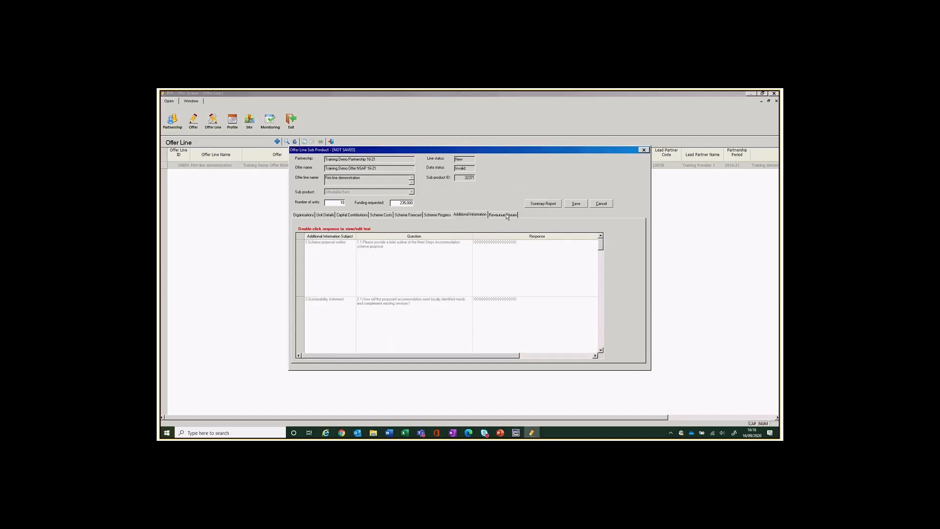
Enter 20 weekly tenant support costs and a 12,000 revenue contribution, then attempt saving.
{"action": "left_click", "coordinate": [507, 215]}
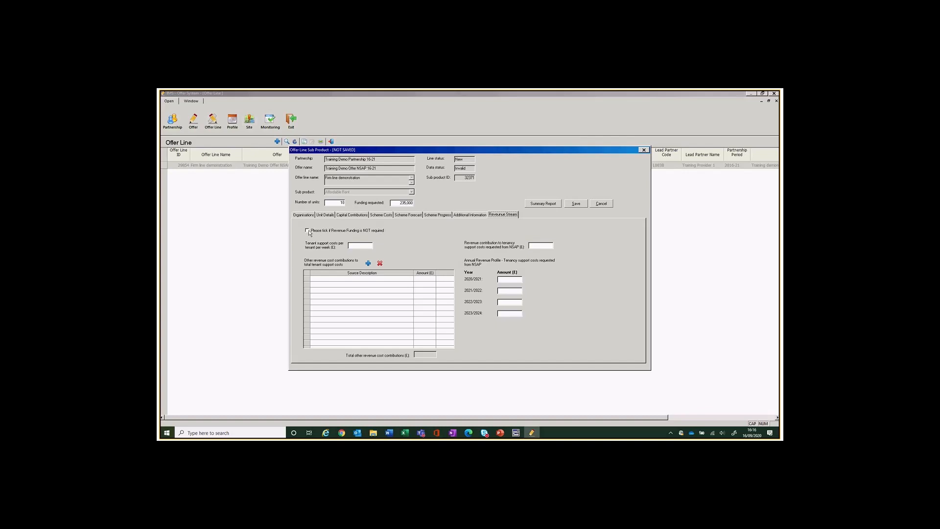
{"action": "left_click", "coordinate": [362, 247]}
{"action": "type", "text": "00"}
{"action": "type", "text": "040"}
{"action": "left_click", "coordinate": [575, 205]}
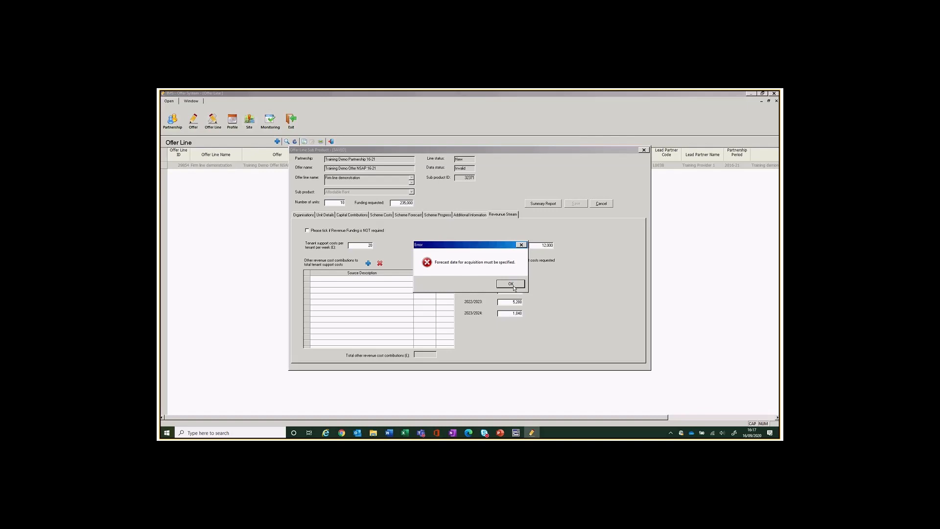
Fix the acquisition forecast date to 30-Nov-2020, then save and close the sub product.
{"action": "left_click", "coordinate": [512, 284]}
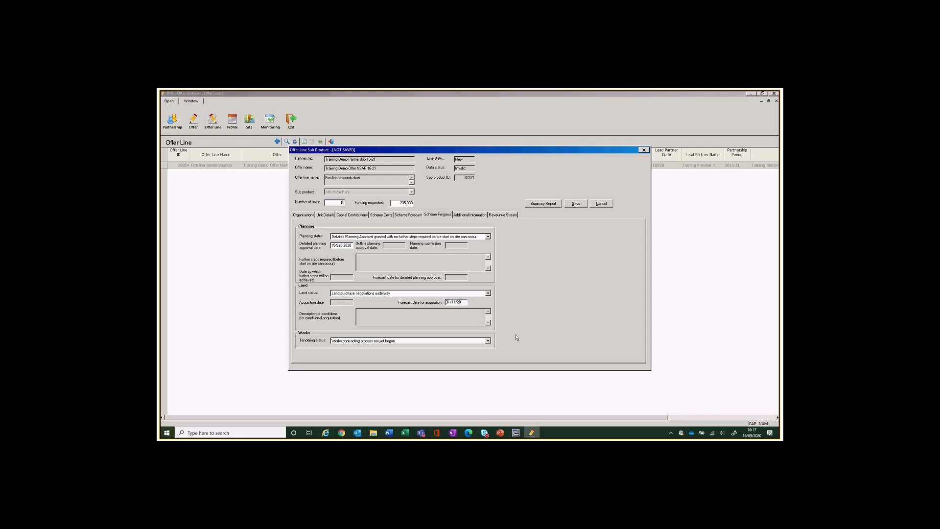
{"action": "key", "text": "BackSpace"}
{"action": "type", "text": "0"}
{"action": "left_click", "coordinate": [351, 246]}
{"action": "left_click", "coordinate": [577, 204]}
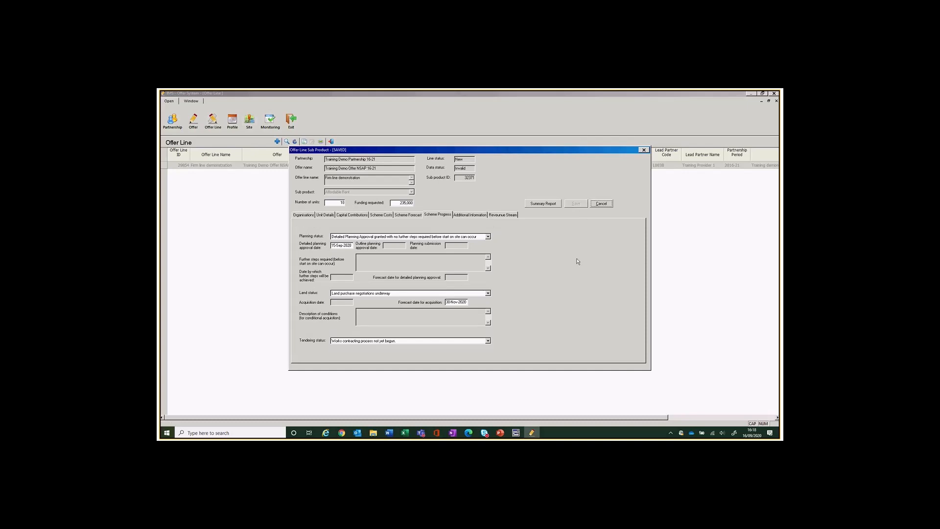
{"action": "left_click", "coordinate": [602, 204]}
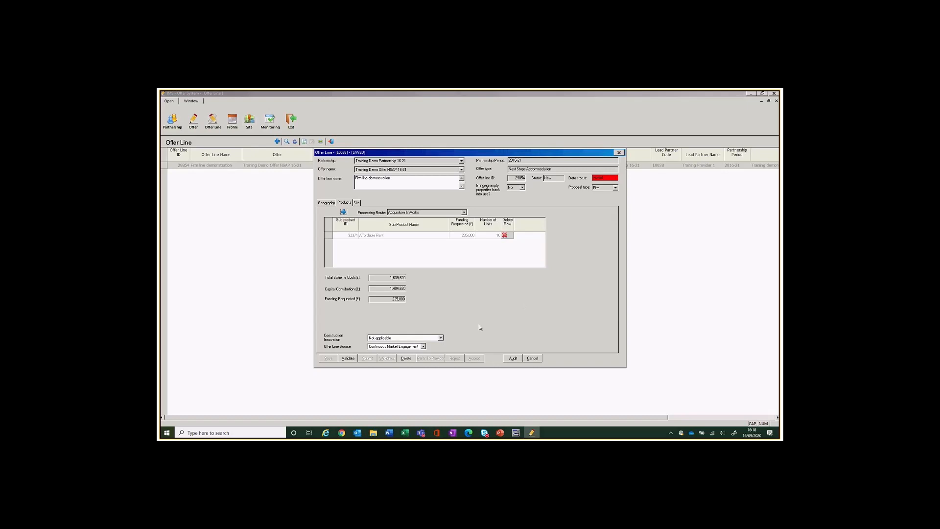
Validate the offer line and dismiss the annual revenue profile error list.
{"action": "left_click", "coordinate": [346, 359]}
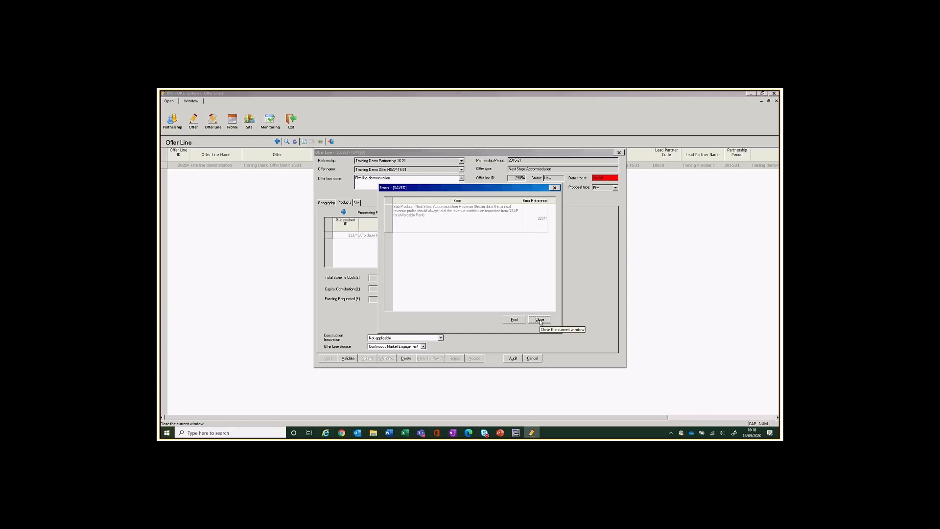
{"action": "left_click", "coordinate": [539, 319]}
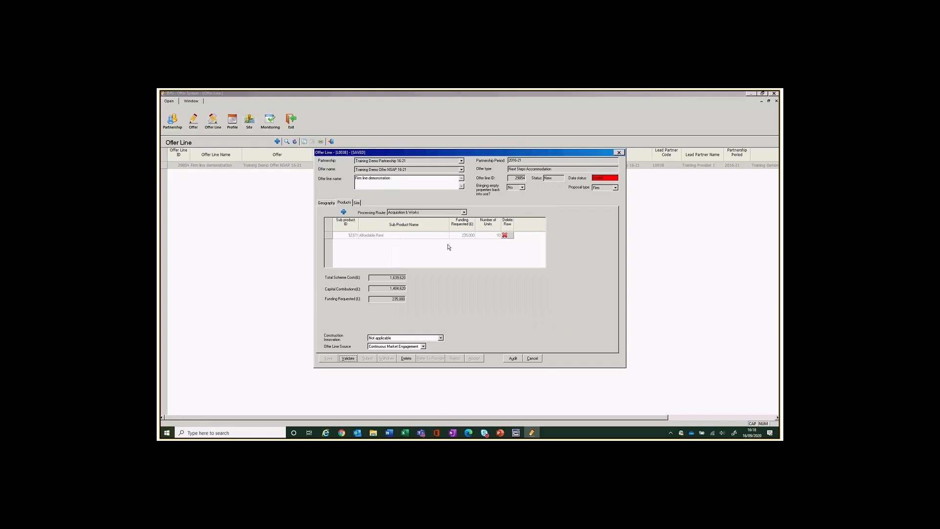
Reopen the Affordable Rent sub product's revenue stream and set the 2021/2022 amount to 1,000.
{"action": "double_click", "coordinate": [370, 235]}
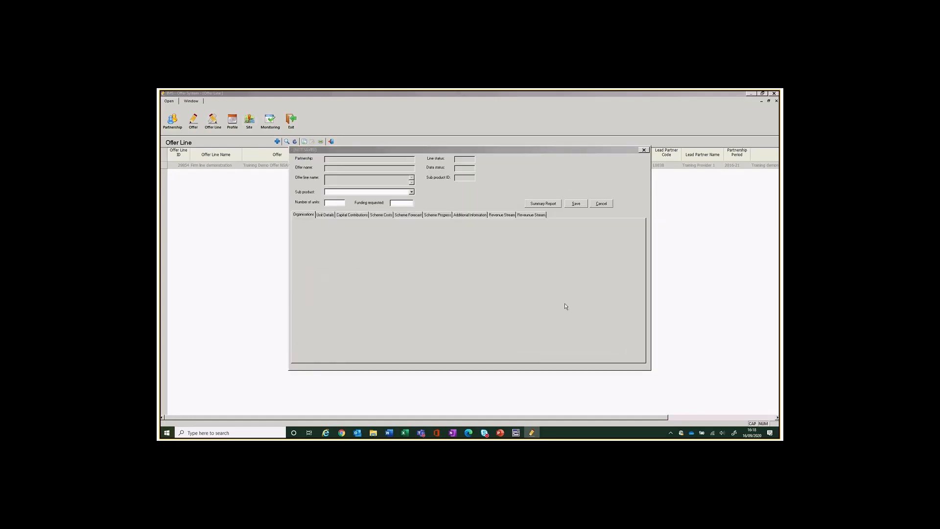
{"action": "left_click", "coordinate": [502, 215]}
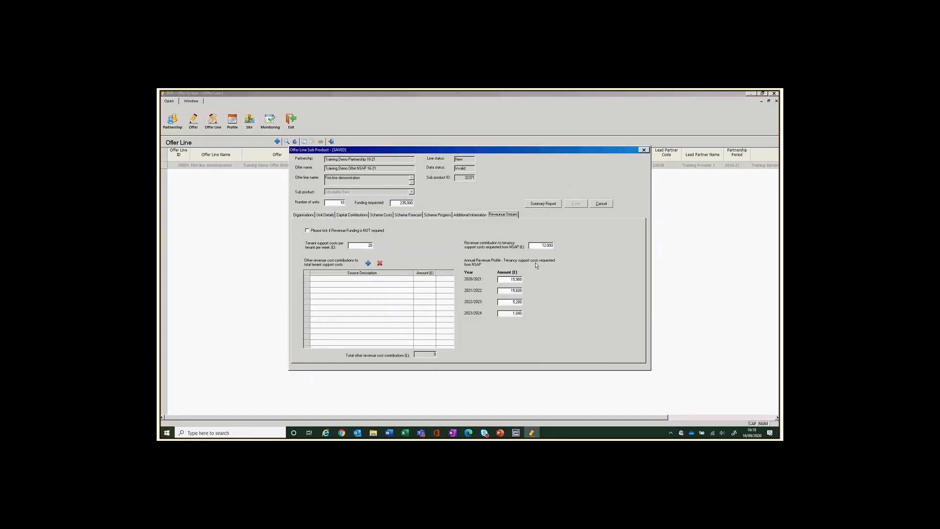
{"action": "left_click", "coordinate": [510, 280]}
{"action": "key", "text": "BackSpace"}
{"action": "type", "text": "12000"}
{"action": "left_click", "coordinate": [506, 290]}
{"action": "key", "text": "Delete"}
{"action": "key", "text": "Tab"}
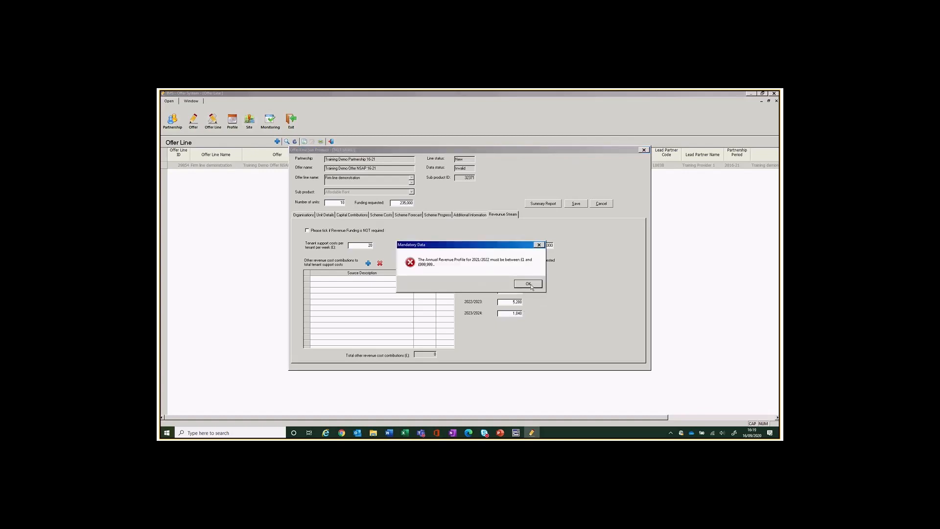
{"action": "left_click", "coordinate": [527, 283]}
{"action": "left_click", "coordinate": [508, 279]}
{"action": "left_click", "coordinate": [528, 282]}
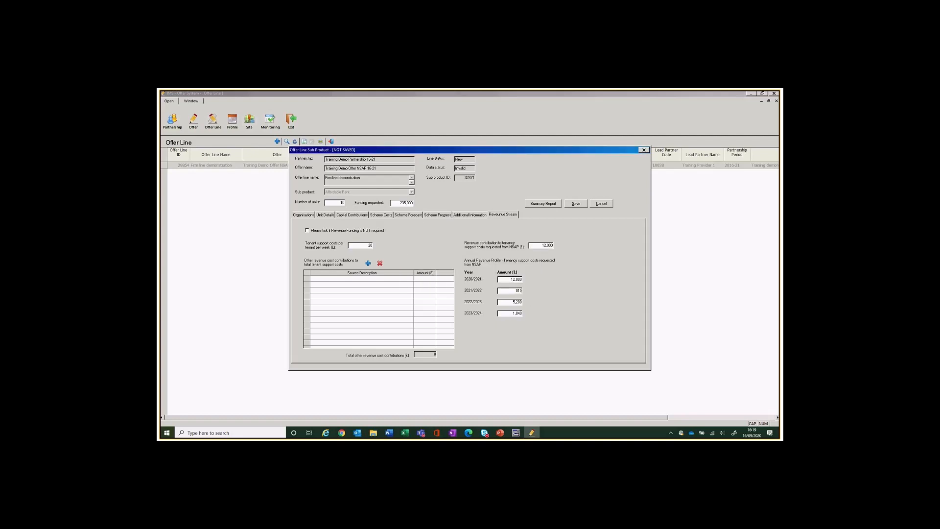
{"action": "type", "text": "1000"}
Set 2022/2023 and 2023/2024 to 1,000 and 2020/2021 to 9,000, then save and close.
{"action": "double_click", "coordinate": [510, 301]}
{"action": "key", "text": "BackSpace"}
{"action": "double_click", "coordinate": [517, 313]}
{"action": "type", "text": "00"}
{"action": "double_click", "coordinate": [510, 279]}
{"action": "type", "text": "98"}
{"action": "left_click", "coordinate": [581, 204]}
{"action": "left_click", "coordinate": [601, 204]}
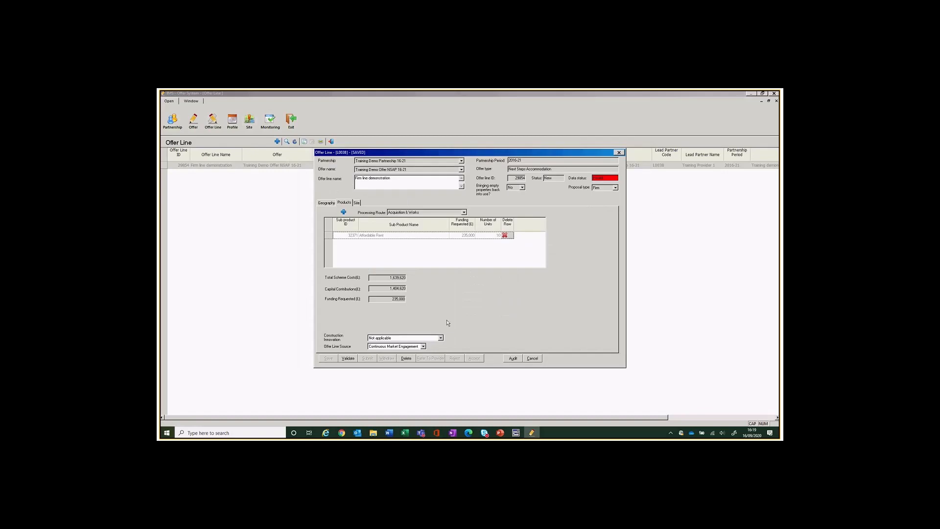
Validate the offer line, acknowledge the no-errors message, and close the Offer Line window.
{"action": "left_click", "coordinate": [347, 358]}
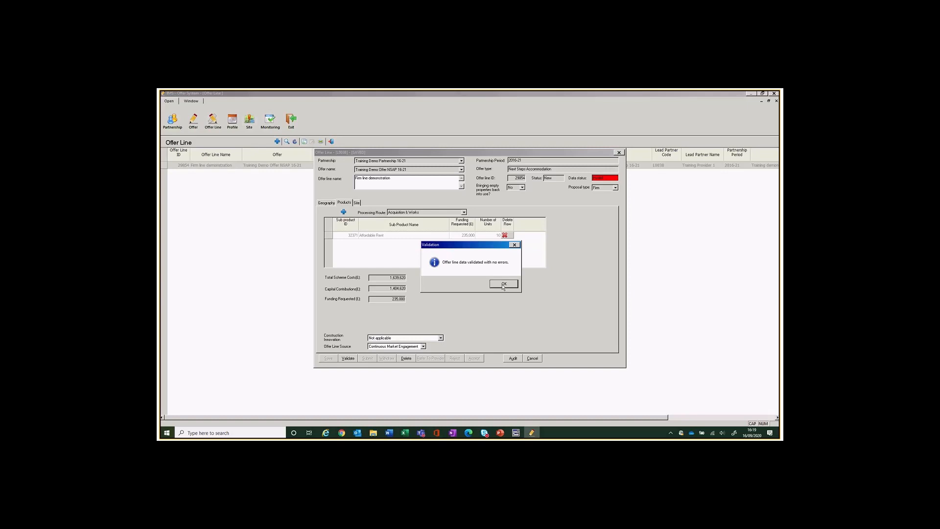
{"action": "left_click", "coordinate": [502, 285]}
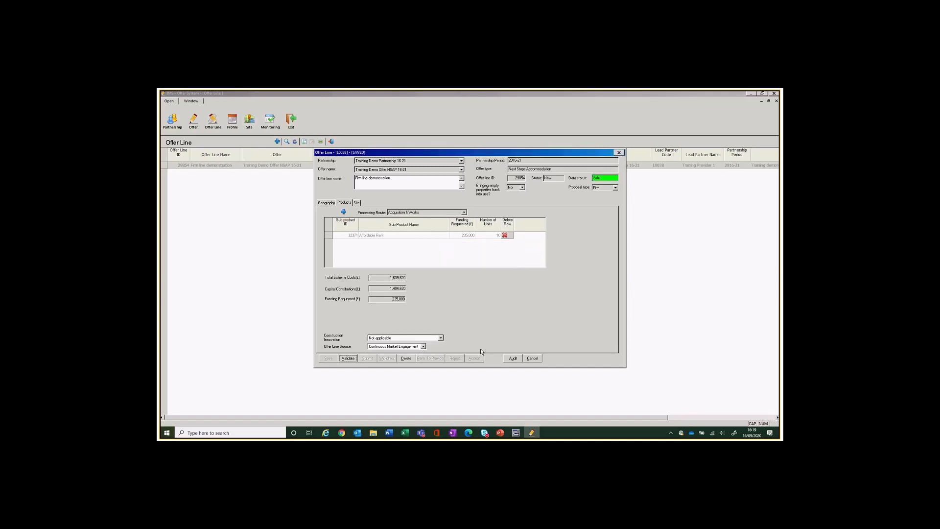
{"action": "left_click", "coordinate": [532, 358]}
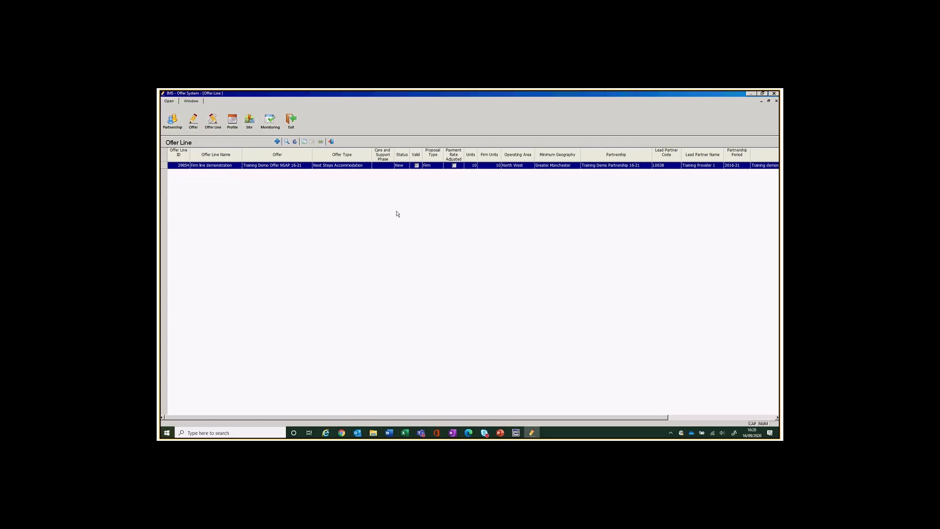
Create an offer line under Training Demo Partnership 16-21 / Offer NSAP 16-21 named 'Indicative line demonstration'.
{"action": "left_click", "coordinate": [277, 141]}
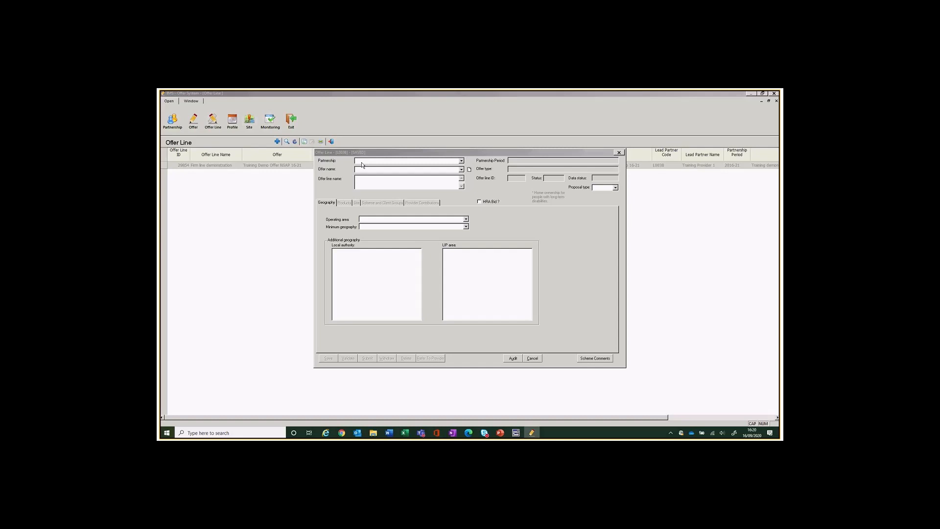
{"action": "left_click", "coordinate": [362, 161]}
{"action": "left_click", "coordinate": [365, 168]}
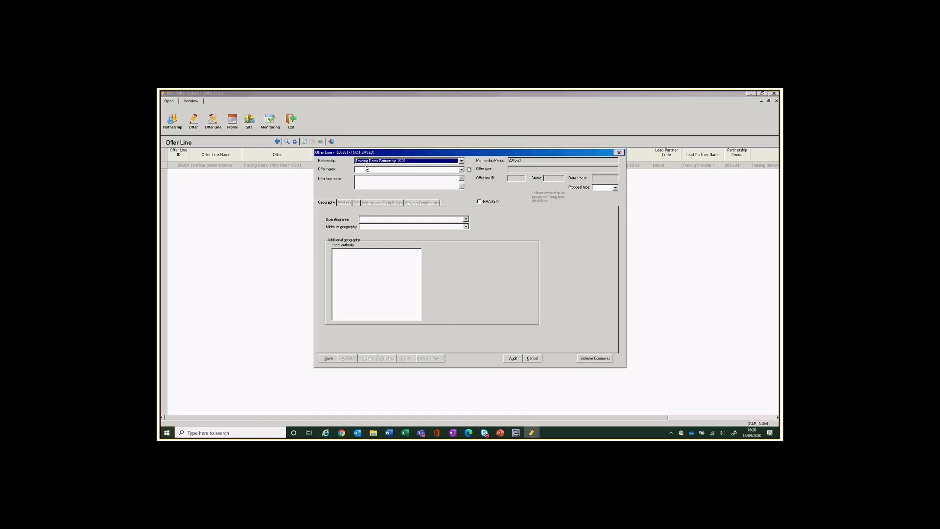
{"action": "left_click", "coordinate": [366, 170]}
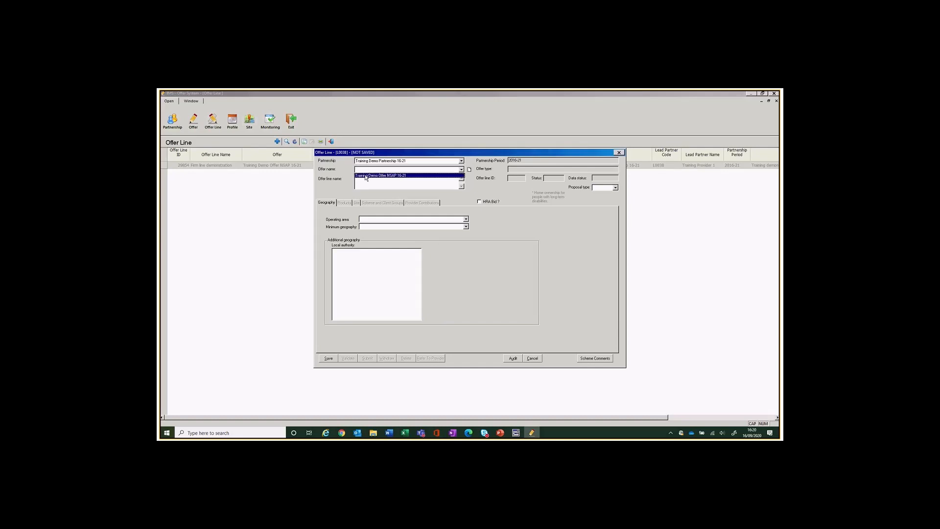
{"action": "left_click", "coordinate": [365, 176]}
{"action": "left_click", "coordinate": [361, 182]}
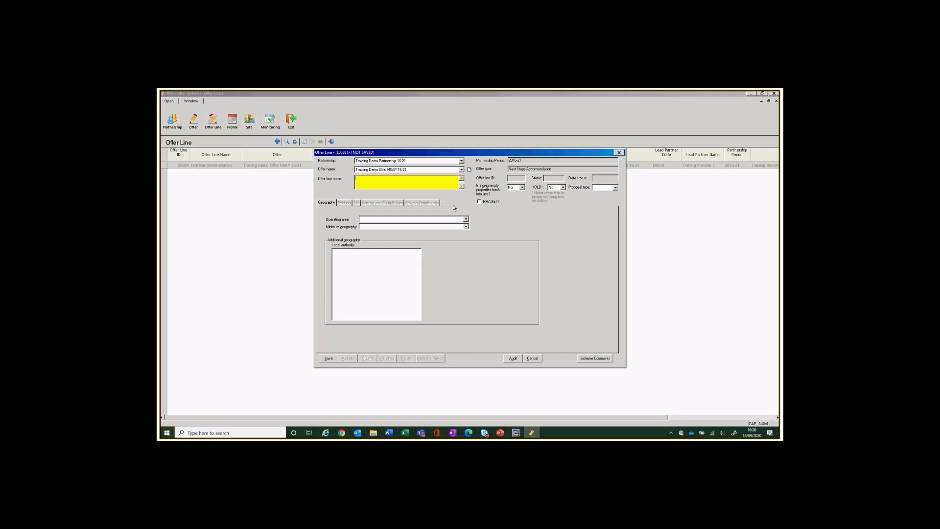
{"action": "type", "text": "INDICATIVE LI"}
{"action": "key", "text": "BackSpace"}
{"action": "key", "text": "BackSpace"}
{"action": "key", "text": "BackSpace"}
{"action": "key", "text": "BackSpace"}
{"action": "key", "text": "BackSpace"}
{"action": "key", "text": "BackSpace"}
{"action": "key", "text": "BackSpace"}
{"action": "key", "text": "BackSpace"}
{"action": "key", "text": "BackSpace"}
{"action": "key", "text": "BackSpace"}
{"action": "key", "text": "BackSpace"}
{"action": "key", "text": "BackSpace"}
{"action": "key", "text": "BackSpace"}
{"action": "type", "text": "Hndicati"}
{"action": "type", "text": "ve line "}
{"action": "type", "text": "demonst"}
{"action": "type", "text": "ration"}
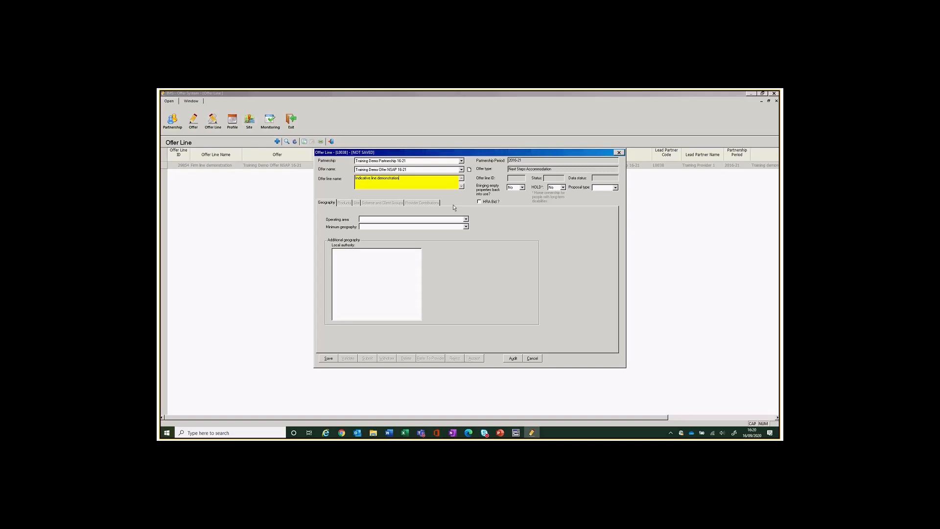
Set the proposal type to Indicative and empty properties brought back to Yes.
{"action": "left_click", "coordinate": [615, 187]}
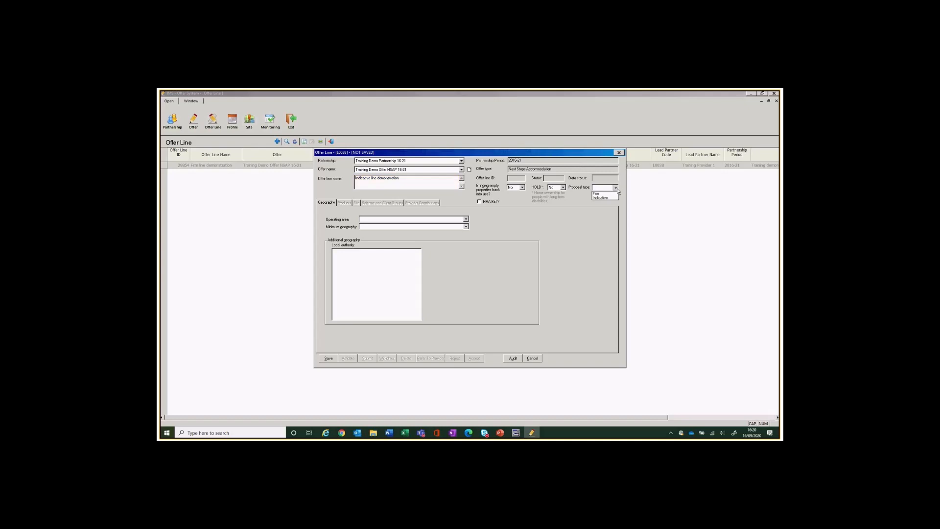
{"action": "left_click", "coordinate": [611, 198]}
{"action": "left_click", "coordinate": [522, 189]}
{"action": "left_click", "coordinate": [513, 193]}
Choose North West area, Greater Manchester geography, and Wigan as the only local authority.
{"action": "left_click", "coordinate": [376, 220]}
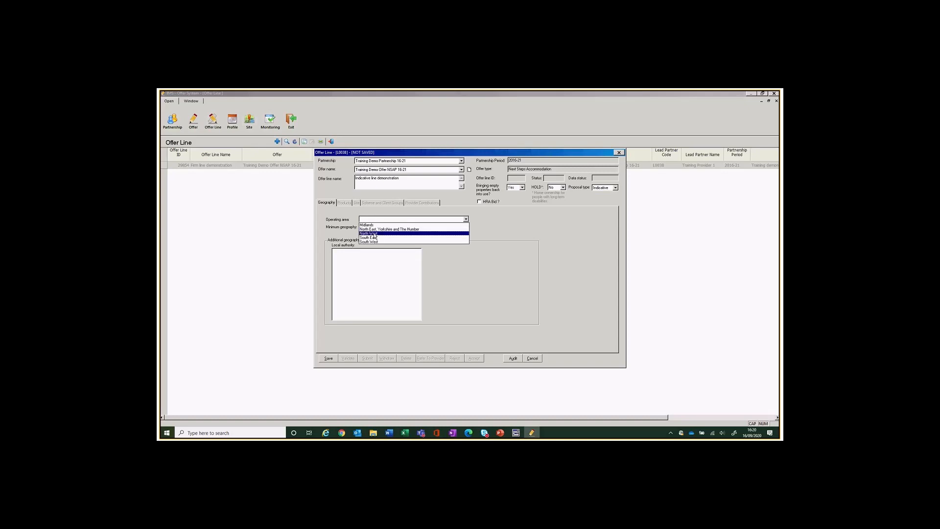
{"action": "left_click", "coordinate": [374, 234]}
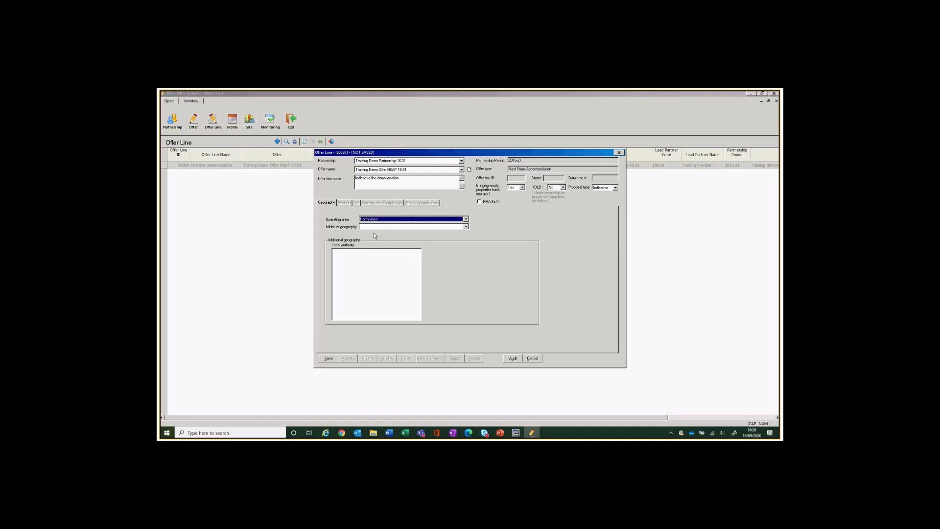
{"action": "left_click", "coordinate": [466, 227]}
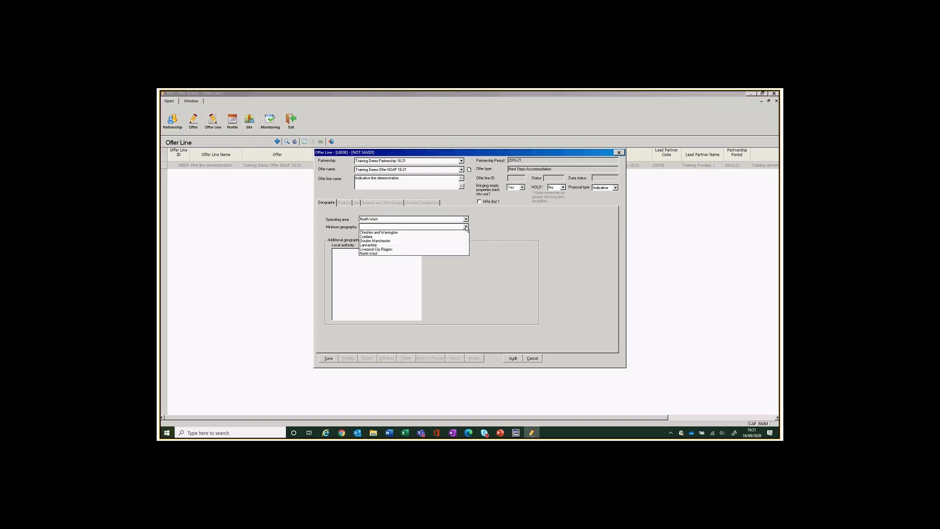
{"action": "left_click", "coordinate": [405, 241]}
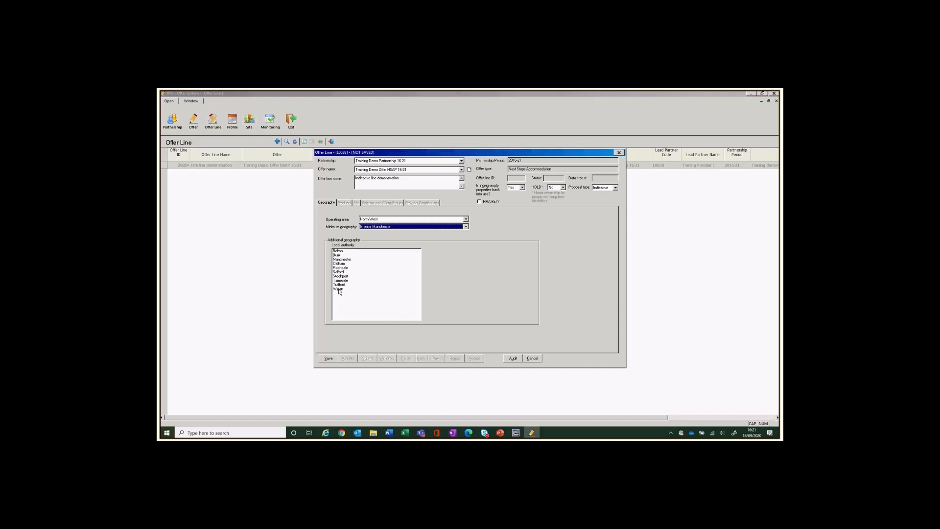
{"action": "left_click", "coordinate": [338, 290]}
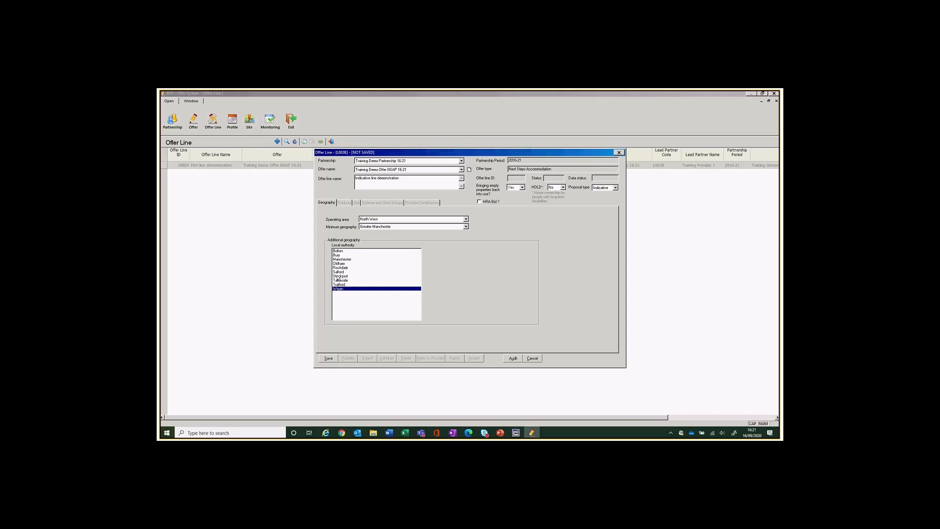
{"action": "left_click", "coordinate": [338, 276]}
{"action": "left_click", "coordinate": [338, 277]}
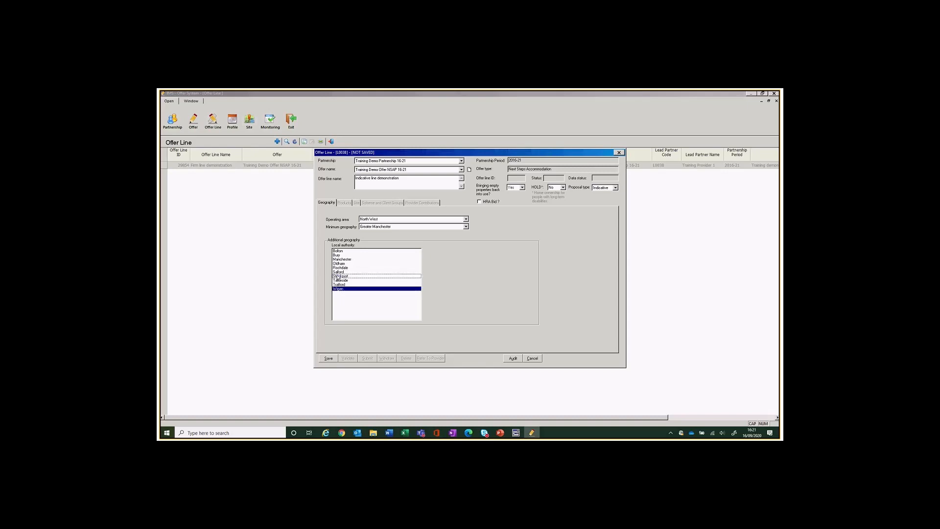
Save the new offer line and set its processing route to Purchase & Repair.
{"action": "left_click", "coordinate": [328, 359]}
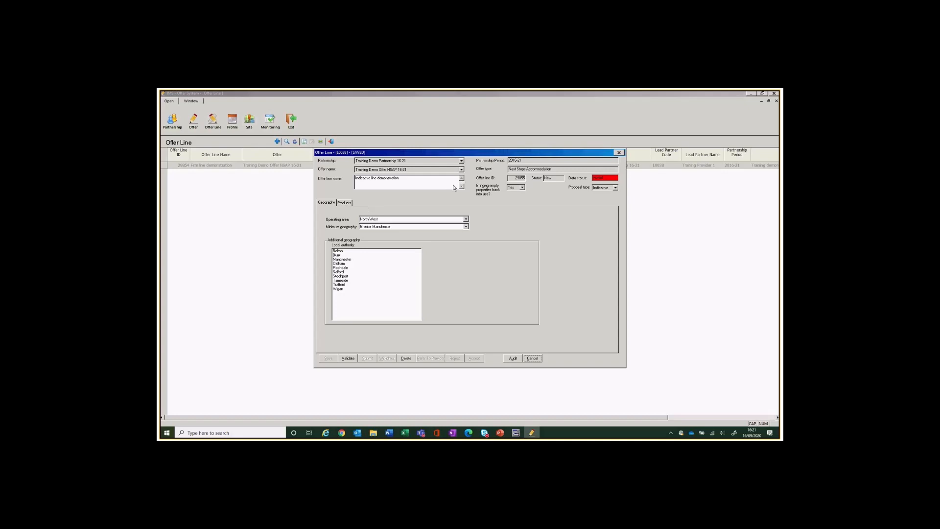
{"action": "left_click", "coordinate": [344, 204]}
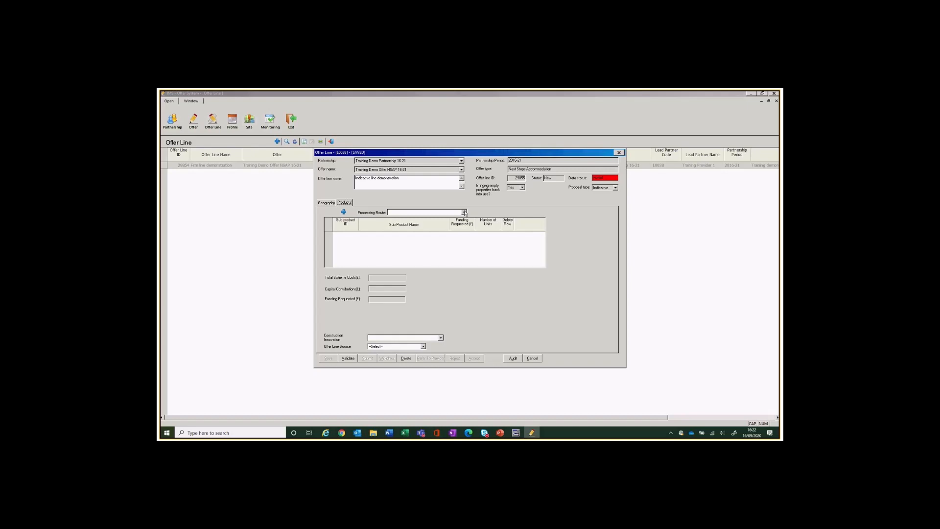
{"action": "left_click", "coordinate": [463, 213]}
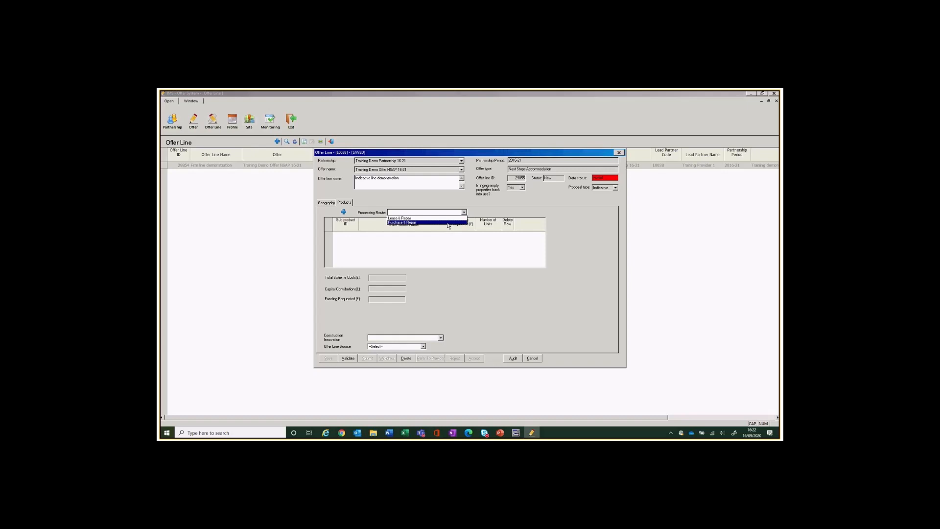
{"action": "left_click", "coordinate": [447, 222]}
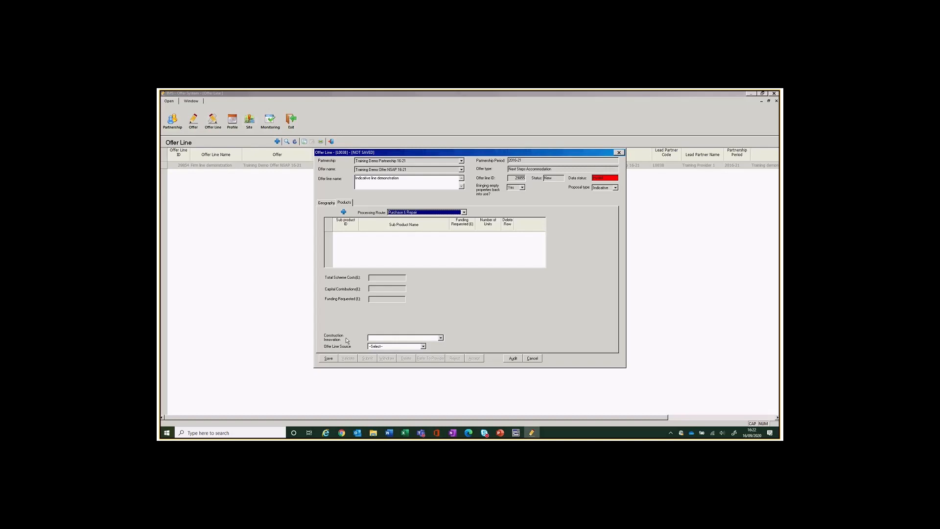
Set construction innovation to Not applicable and source to Continuous Market Engagement, save, and start a sub product.
{"action": "left_click", "coordinate": [441, 338]}
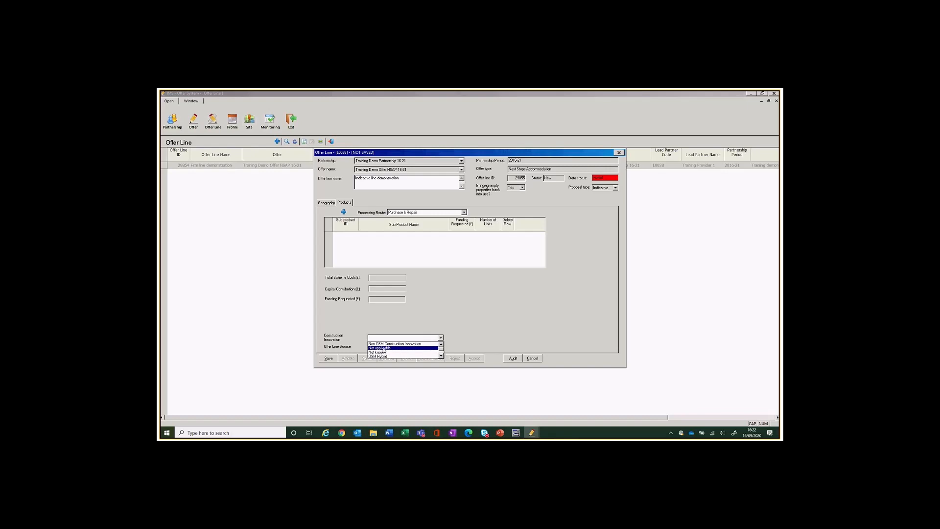
{"action": "left_click", "coordinate": [384, 349]}
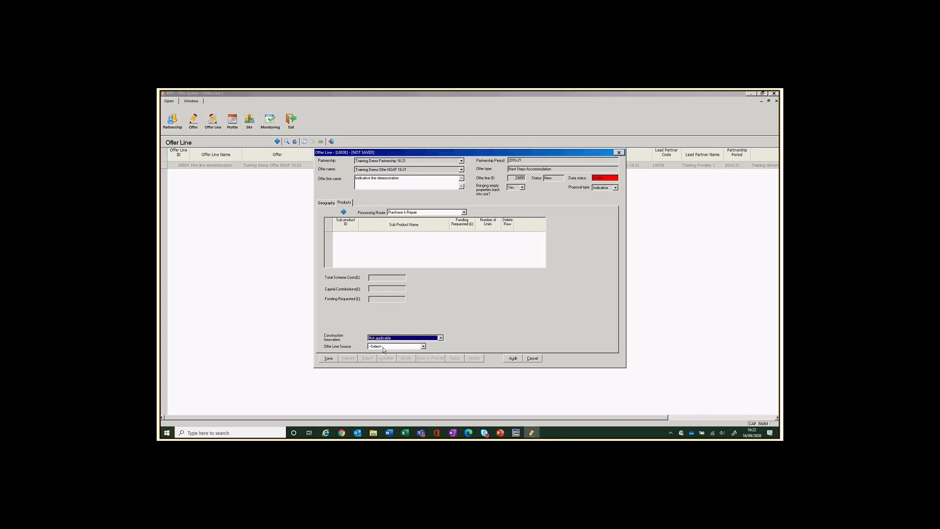
{"action": "left_click", "coordinate": [385, 348]}
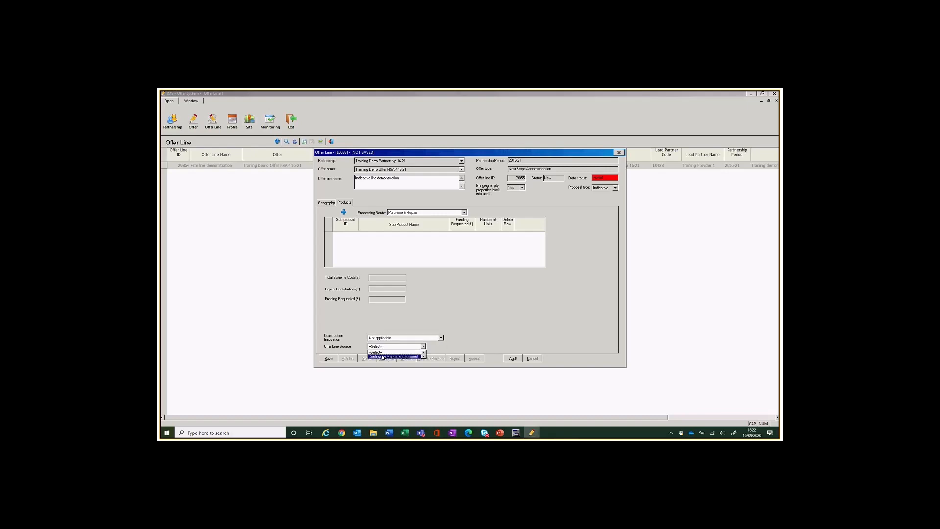
{"action": "left_click", "coordinate": [383, 356]}
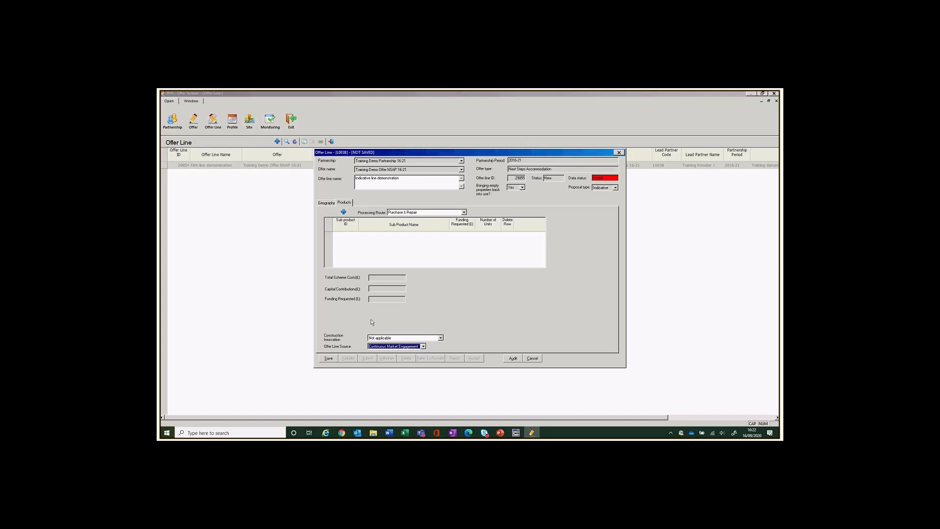
{"action": "left_click", "coordinate": [329, 359]}
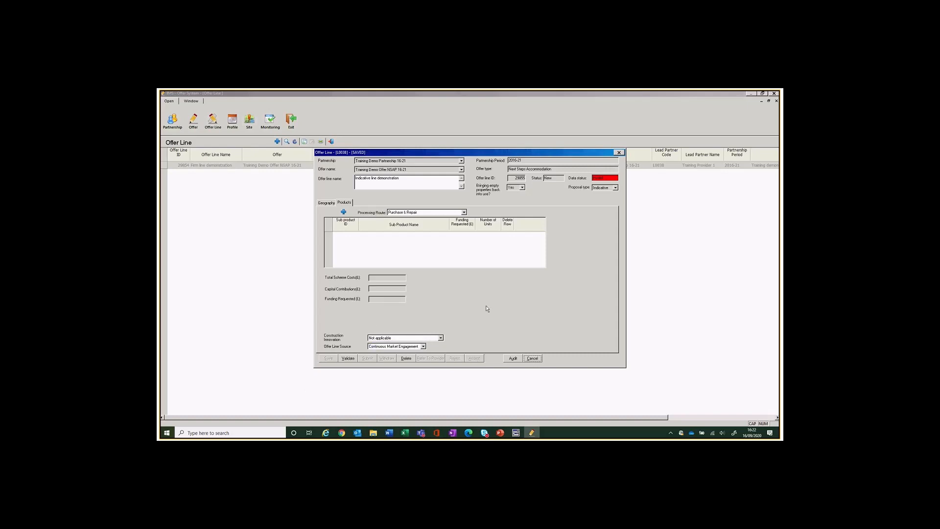
{"action": "left_click", "coordinate": [343, 212]}
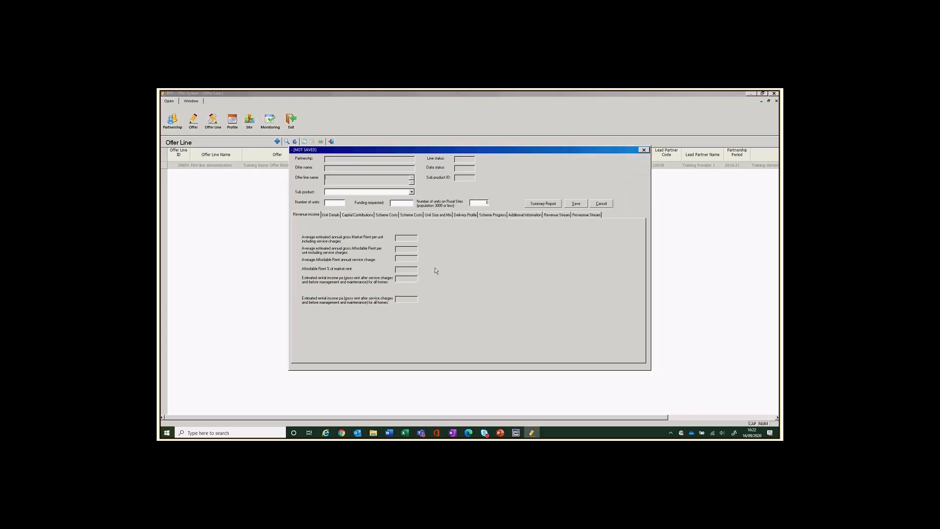
Save an Affordable Rent sub product with 40 units and 1,032,000 funding requested.
{"action": "left_click", "coordinate": [411, 192]}
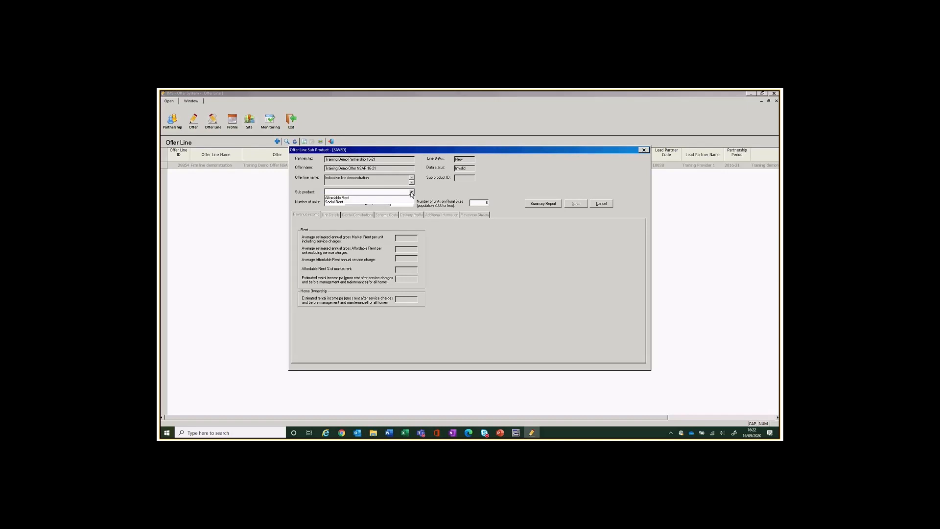
{"action": "left_click", "coordinate": [338, 198]}
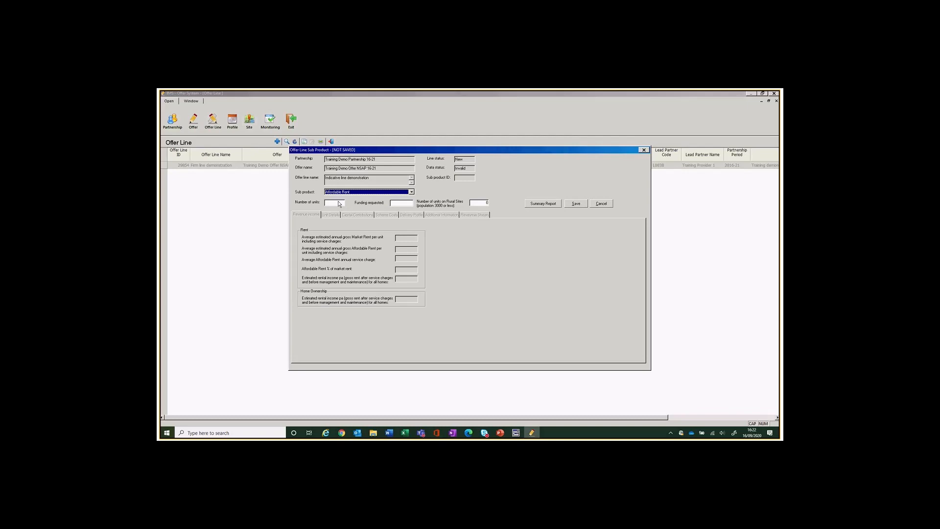
{"action": "left_click", "coordinate": [337, 201]}
{"action": "left_click", "coordinate": [406, 204]}
{"action": "left_click", "coordinate": [578, 204]}
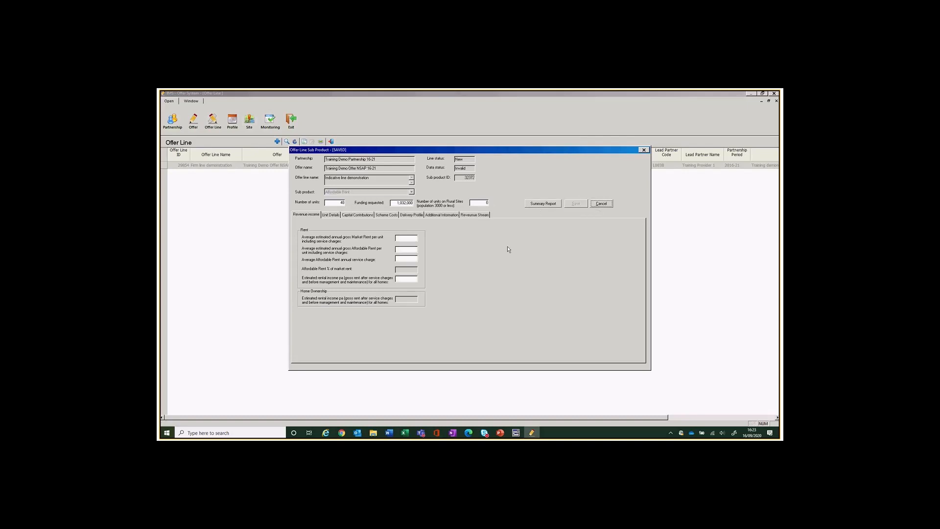
Enter the revenue income rents, starting with a 6,104 market rent, then move to affordable rent.
{"action": "left_click", "coordinate": [405, 238]}
{"action": "type", "text": "6104"}
{"action": "type", "text": "4"}
{"action": "left_click", "coordinate": [412, 250]}
Add a first indicative unit type for Disabled and Vulnerable People on the Unit Details tab.
{"action": "left_click", "coordinate": [332, 215]}
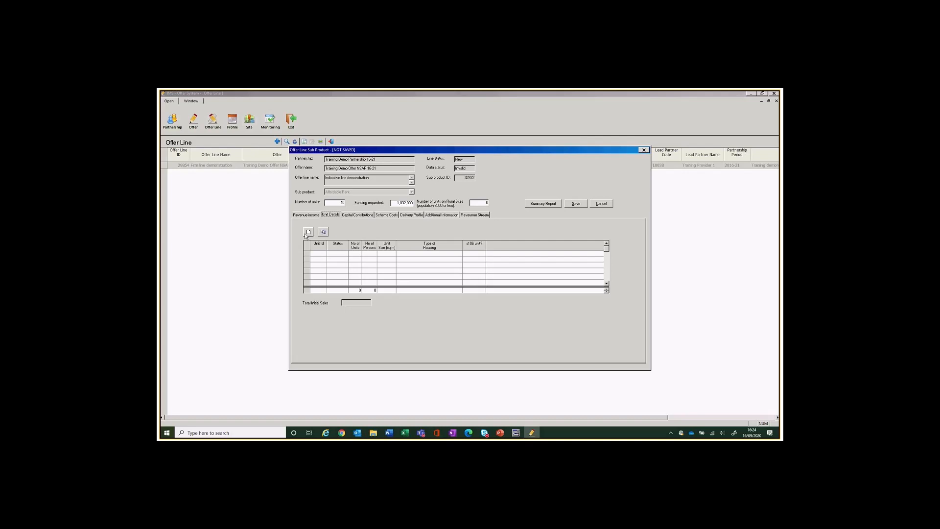
{"action": "left_click", "coordinate": [308, 232]}
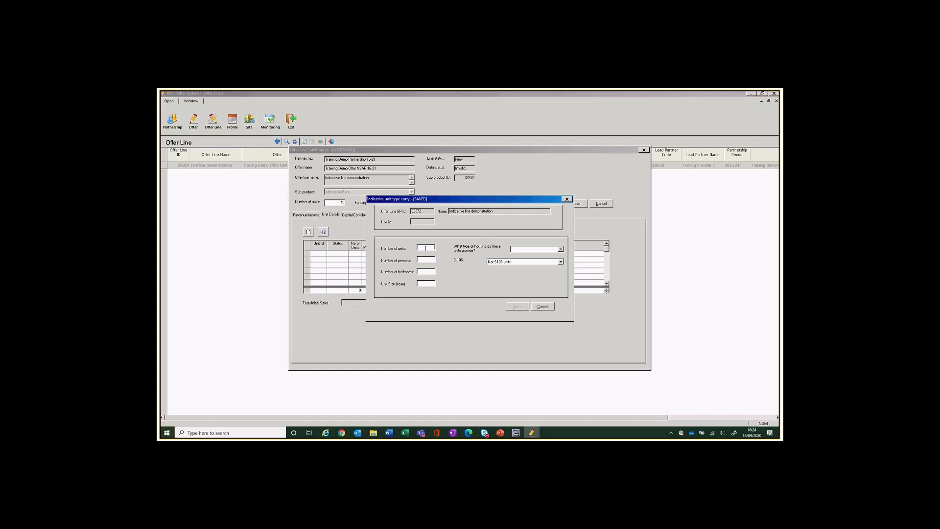
{"action": "type", "text": "21"}
{"action": "left_click", "coordinate": [561, 249]}
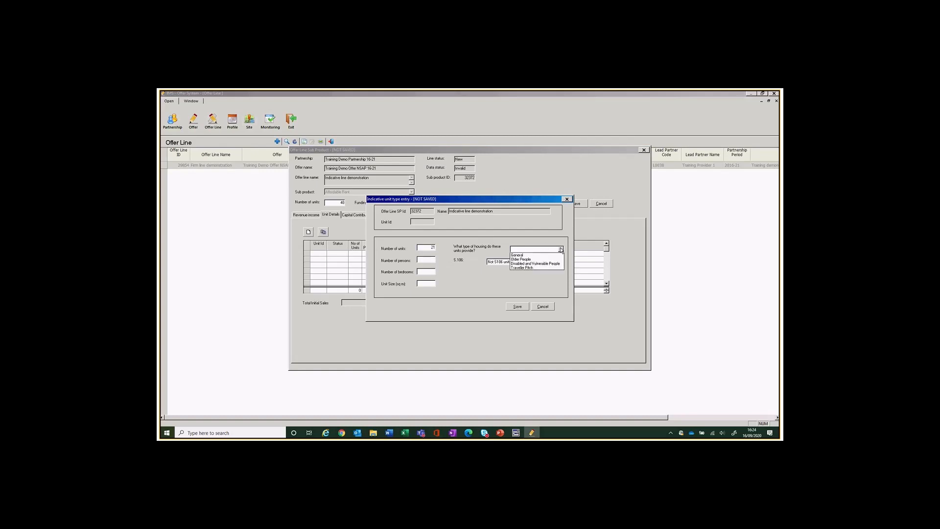
{"action": "left_click", "coordinate": [536, 267]}
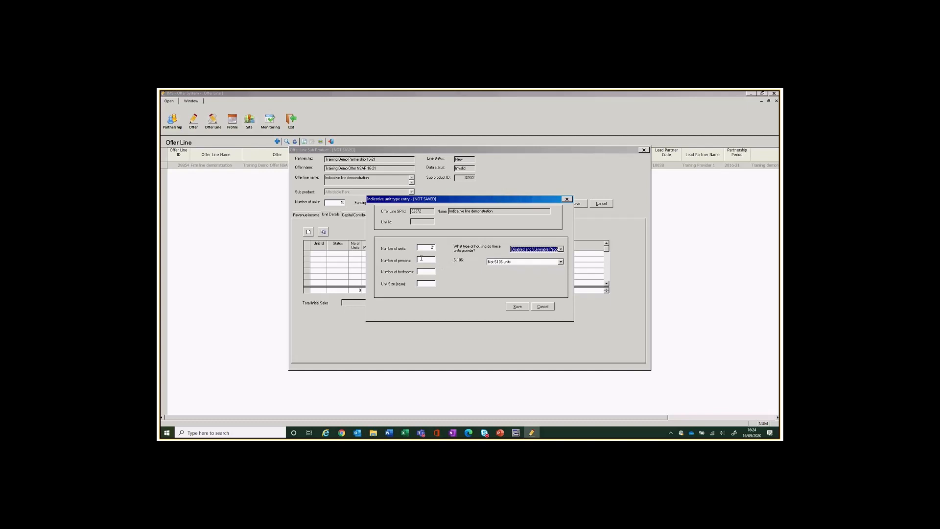
{"action": "left_click", "coordinate": [427, 260]}
{"action": "type", "text": "2"}
{"action": "key", "text": "Tab"}
{"action": "type", "text": "1"}
{"action": "type", "text": "35"}
{"action": "left_click", "coordinate": [523, 307]}
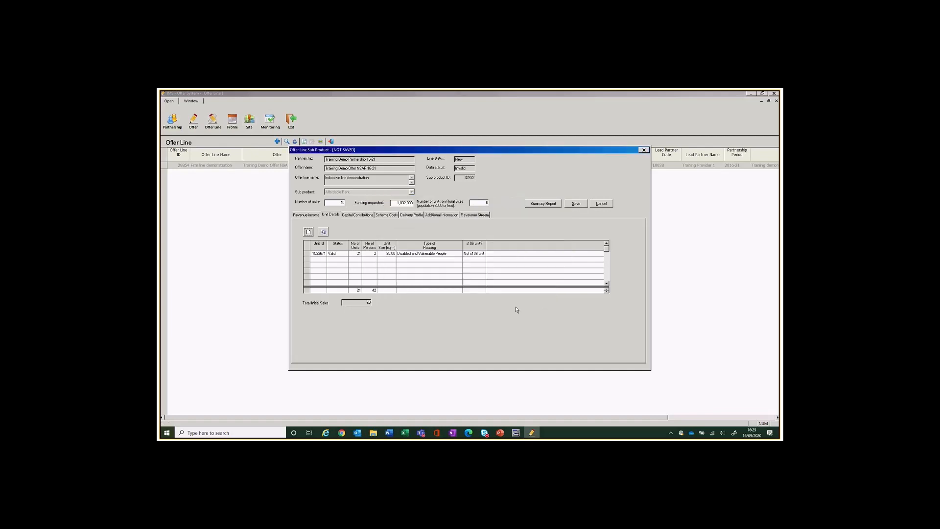
Add a second unit type: 19 one-person units at 30 sq m for Disabled and Vulnerable People.
{"action": "left_click", "coordinate": [309, 232]}
{"action": "left_click", "coordinate": [425, 248]}
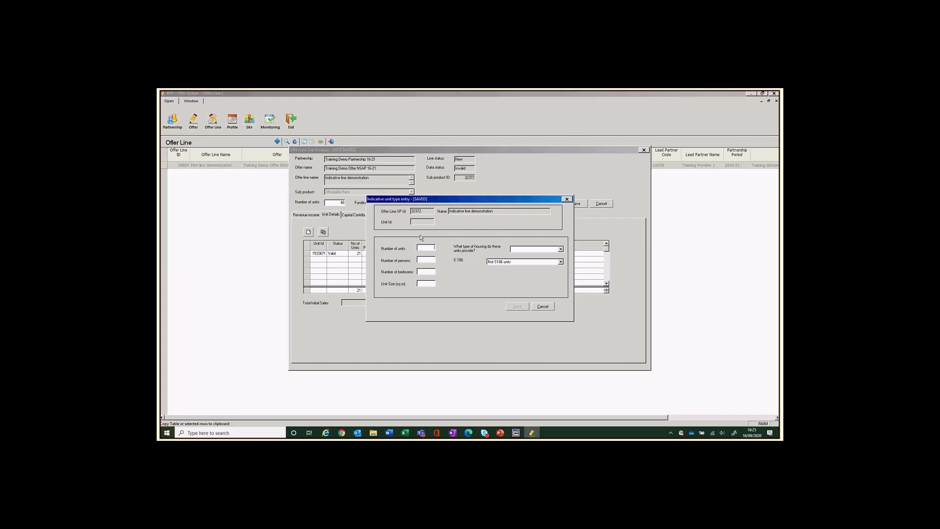
{"action": "type", "text": "19"}
{"action": "left_click", "coordinate": [561, 250]}
{"action": "left_click", "coordinate": [536, 267]}
{"action": "left_click", "coordinate": [422, 259]}
{"action": "type", "text": "1"}
{"action": "left_click", "coordinate": [518, 306]}
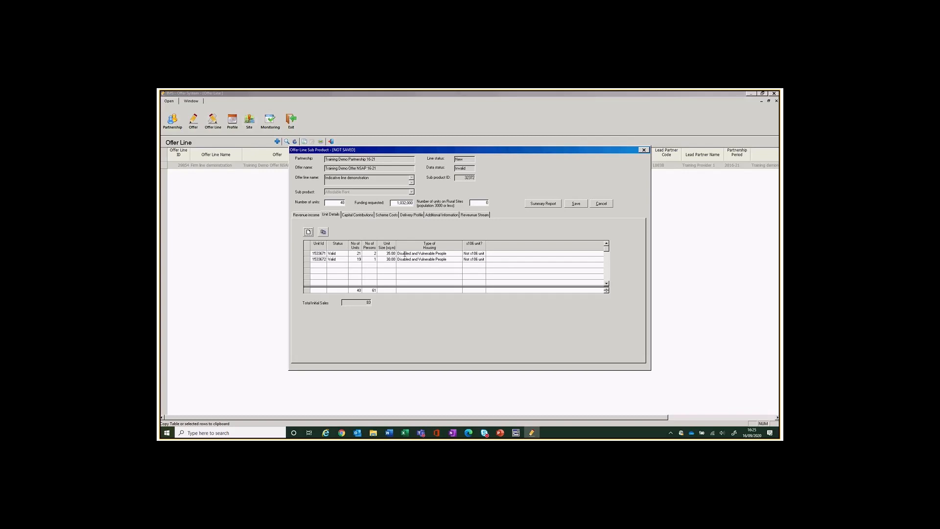
{"action": "mouse_move", "coordinate": [451, 93]}
{"action": "left_click", "coordinate": [358, 215]}
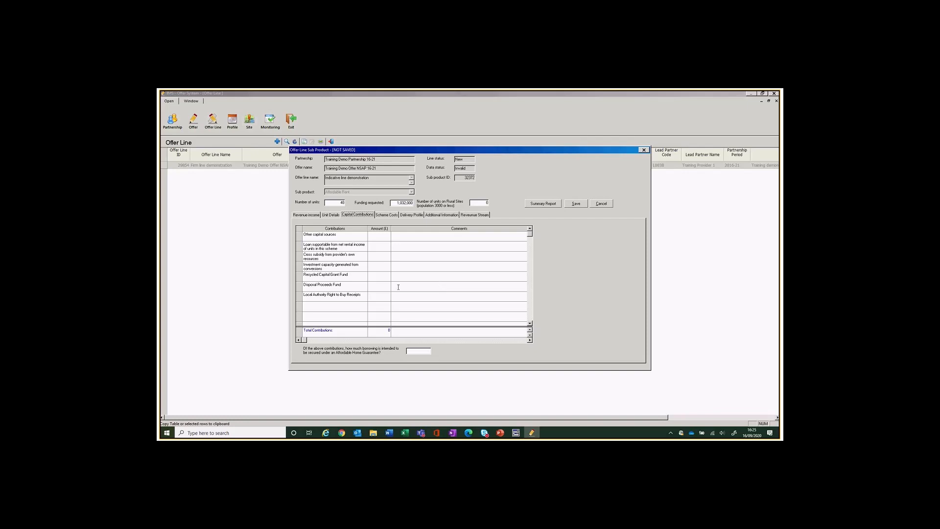
Enter 2,931,366 loan supportable plus the cross subsidy, with 0 for other sources and borrowing.
{"action": "left_click", "coordinate": [377, 245]}
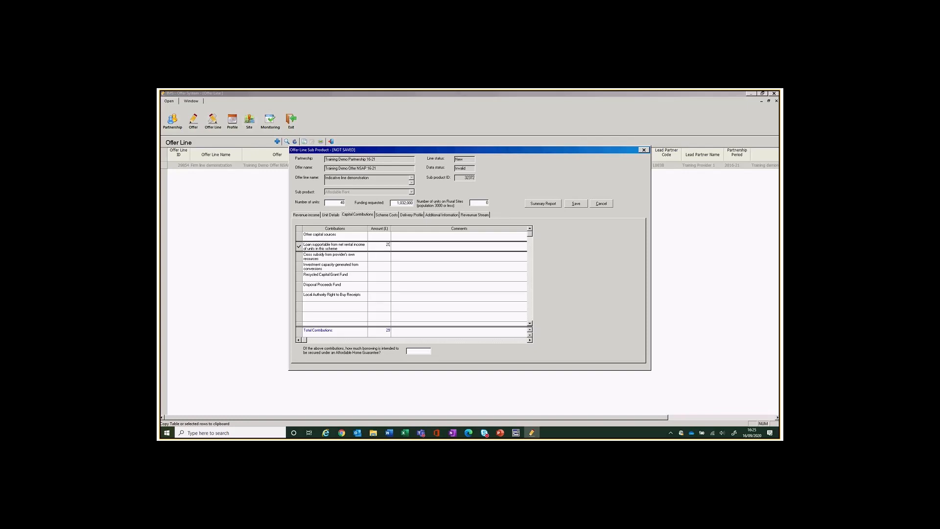
{"action": "type", "text": "2931366"}
{"action": "key", "text": "Down"}
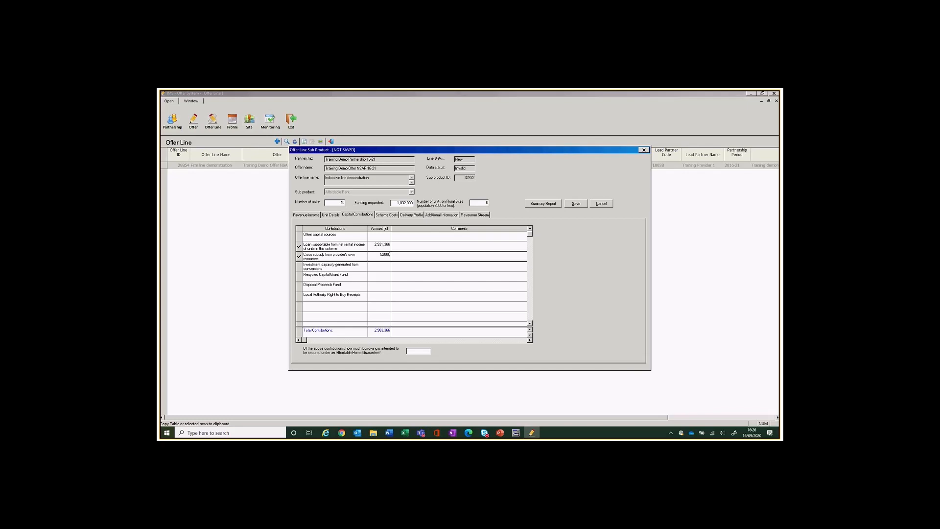
{"action": "left_click", "coordinate": [385, 235]}
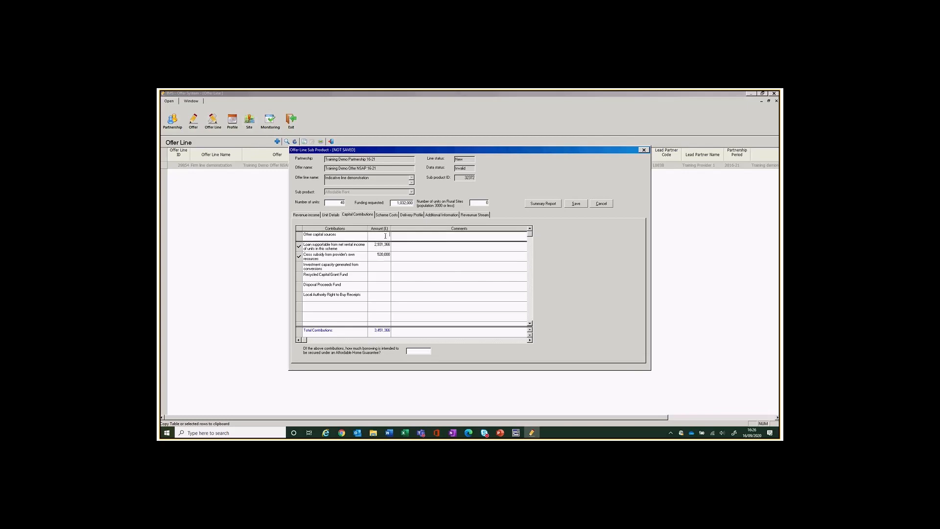
{"action": "left_click", "coordinate": [385, 269]}
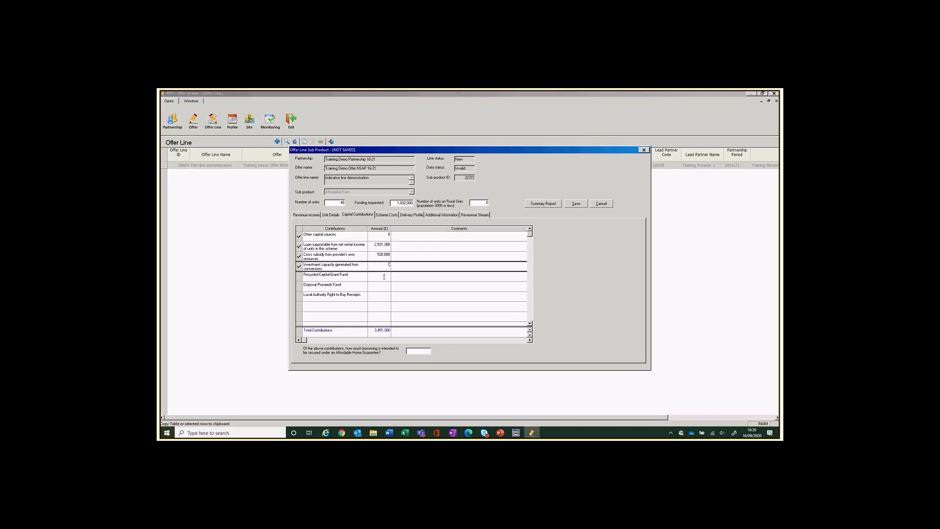
{"action": "left_click", "coordinate": [383, 276]}
{"action": "left_click", "coordinate": [387, 289]}
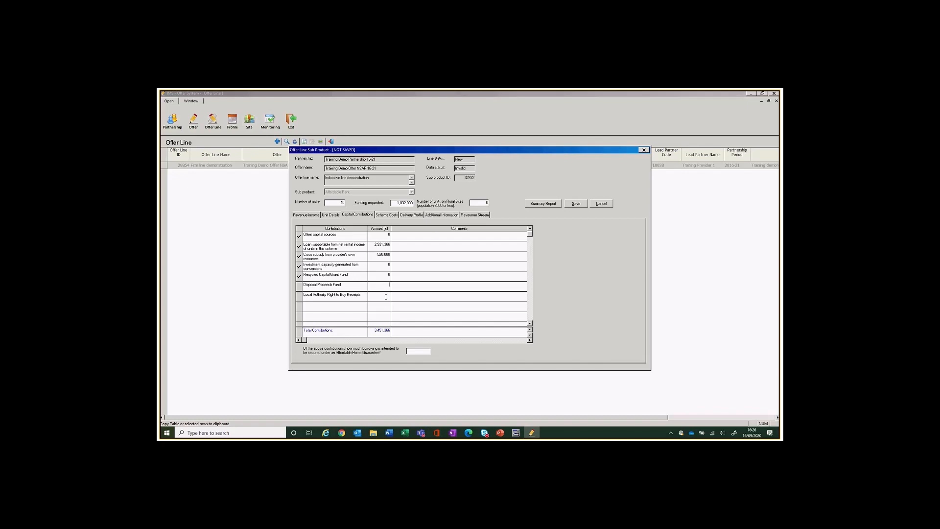
{"action": "left_click", "coordinate": [386, 296]}
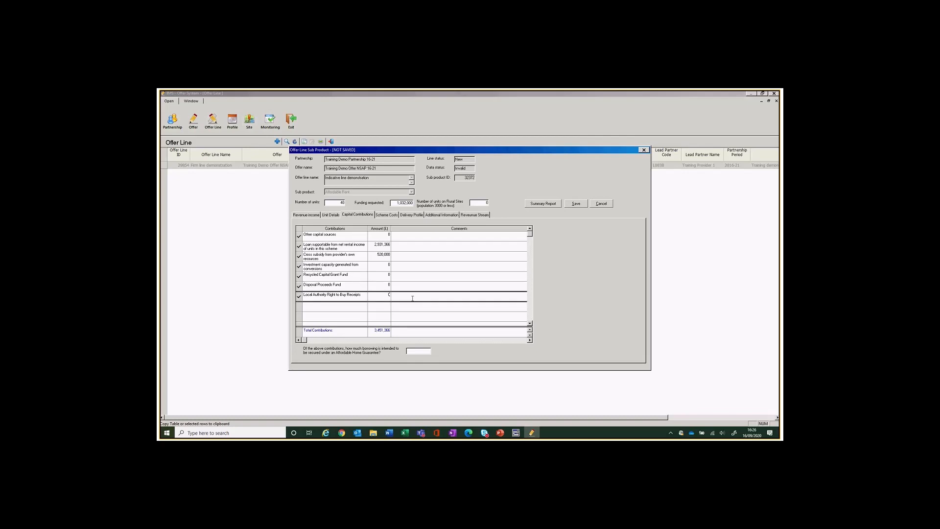
{"action": "left_click", "coordinate": [427, 351]}
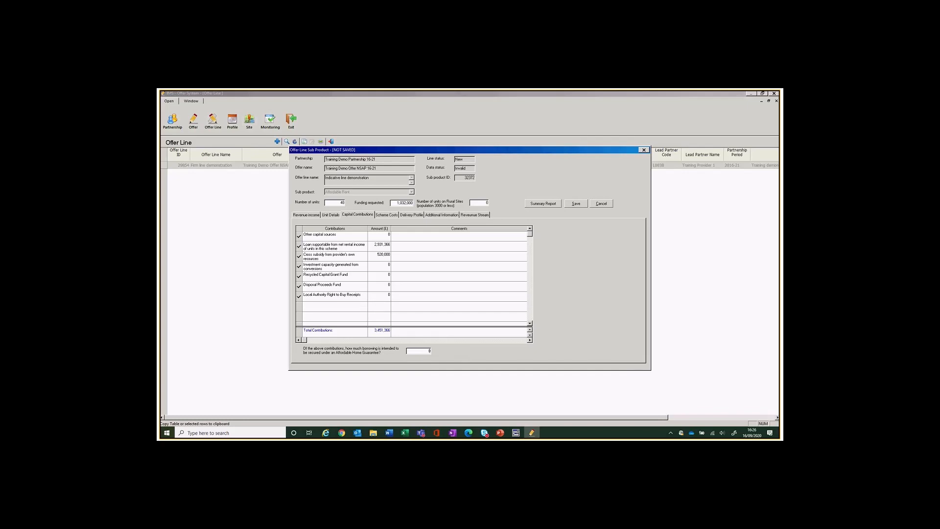
{"action": "left_click", "coordinate": [384, 215]}
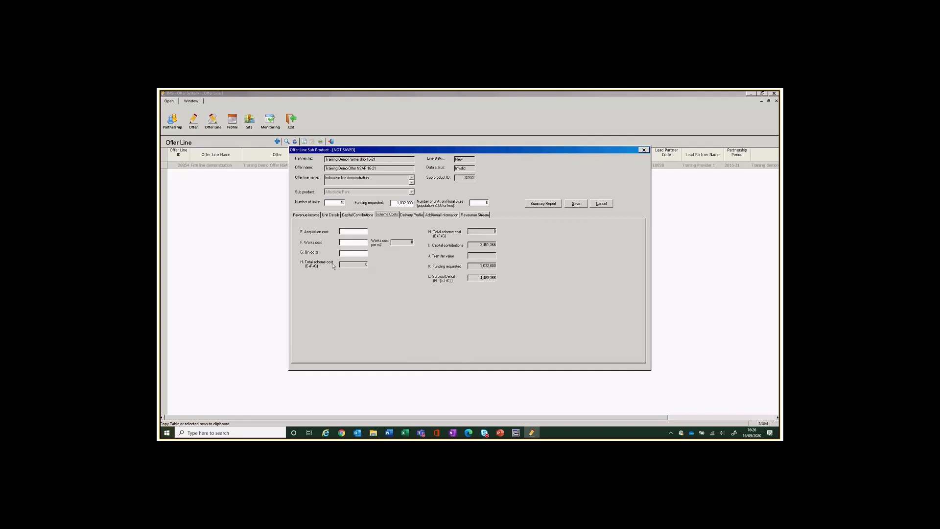
Enter acquisition cost 250,000, works cost 3,623,035 and on costs 610,331.
{"action": "key", "text": "Tab"}
{"action": "type", "text": "250000"}
{"action": "left_click", "coordinate": [351, 240]}
{"action": "type", "text": "3623035"}
{"action": "left_click", "coordinate": [356, 253]}
{"action": "type", "text": "610331"}
Enter 21 and 19 unit starts in the December and March 2020/2021 quarters.
{"action": "left_click", "coordinate": [417, 216]}
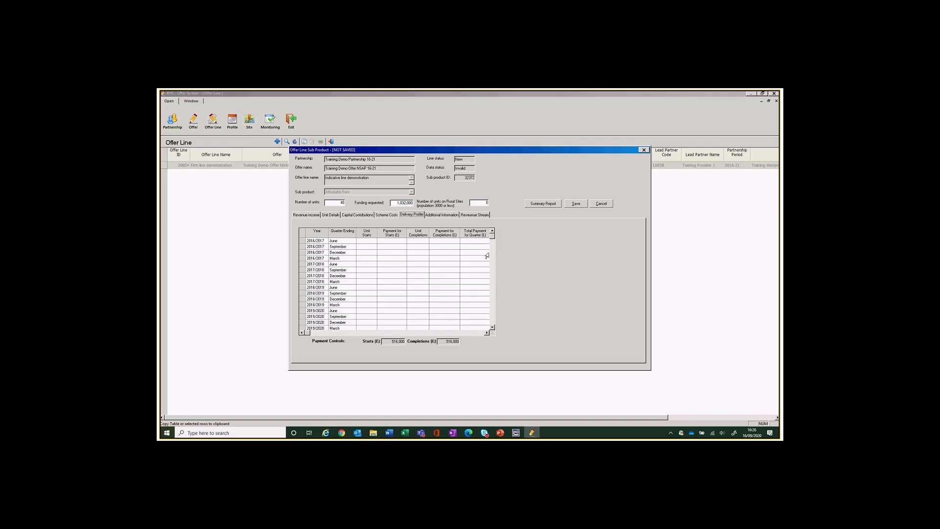
{"action": "left_click", "coordinate": [492, 327]}
{"action": "left_click", "coordinate": [491, 327]}
{"action": "left_click", "coordinate": [492, 328]}
{"action": "left_click", "coordinate": [492, 327]}
{"action": "left_click", "coordinate": [492, 328]}
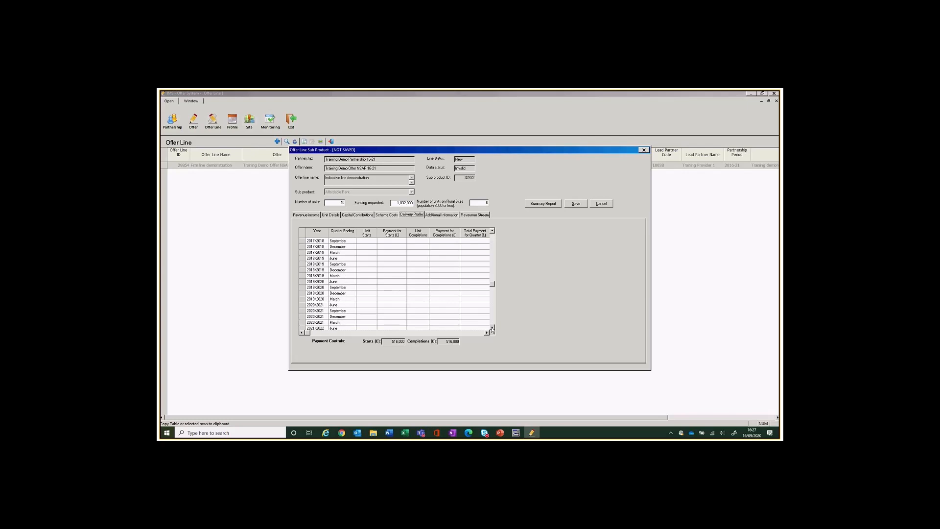
{"action": "left_click", "coordinate": [491, 328]}
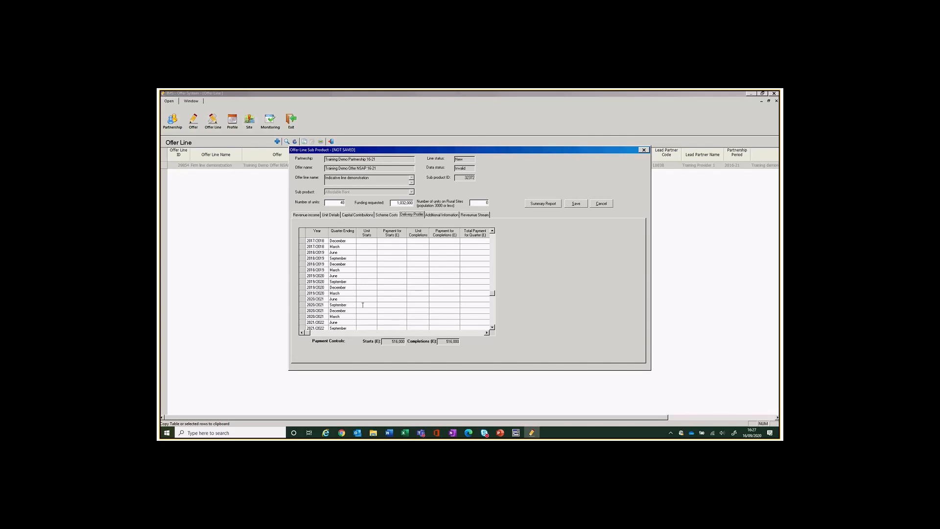
{"action": "left_click", "coordinate": [367, 312]}
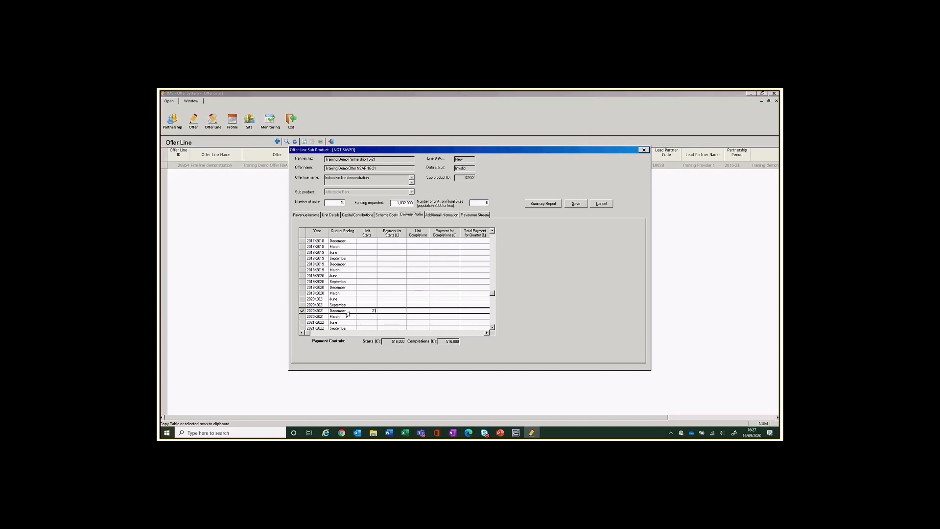
{"action": "key", "text": "Down"}
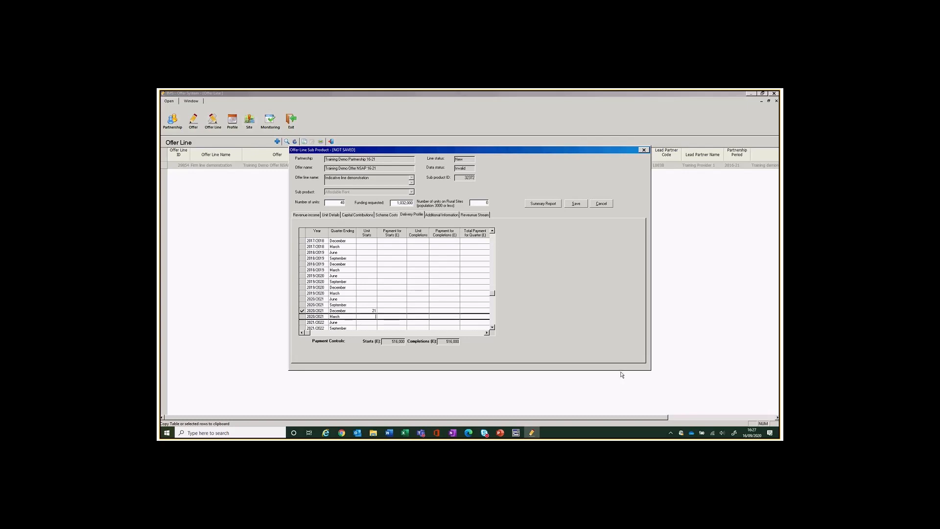
{"action": "type", "text": "19"}
{"action": "left_click", "coordinate": [493, 328]}
{"action": "left_click", "coordinate": [492, 328]}
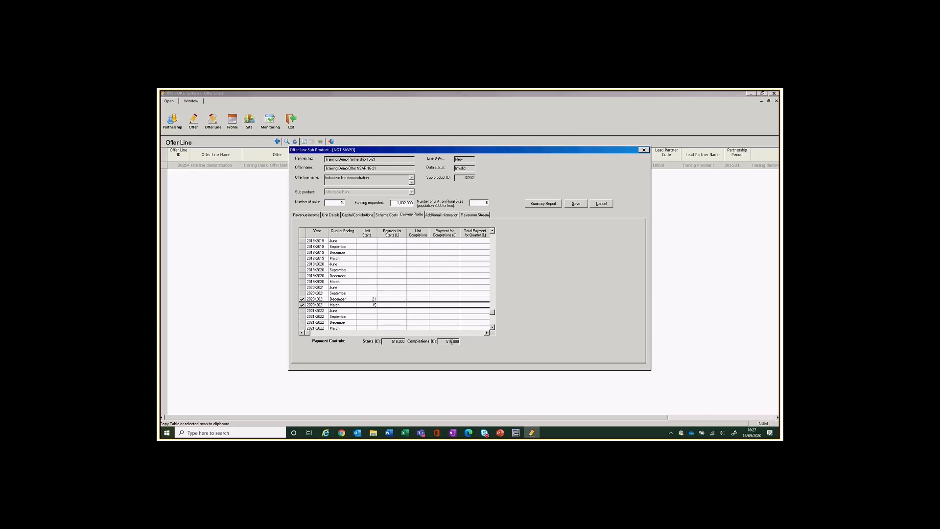
Enter start payments of 270,900 for December and 245,100 for March.
{"action": "left_click", "coordinate": [393, 299]}
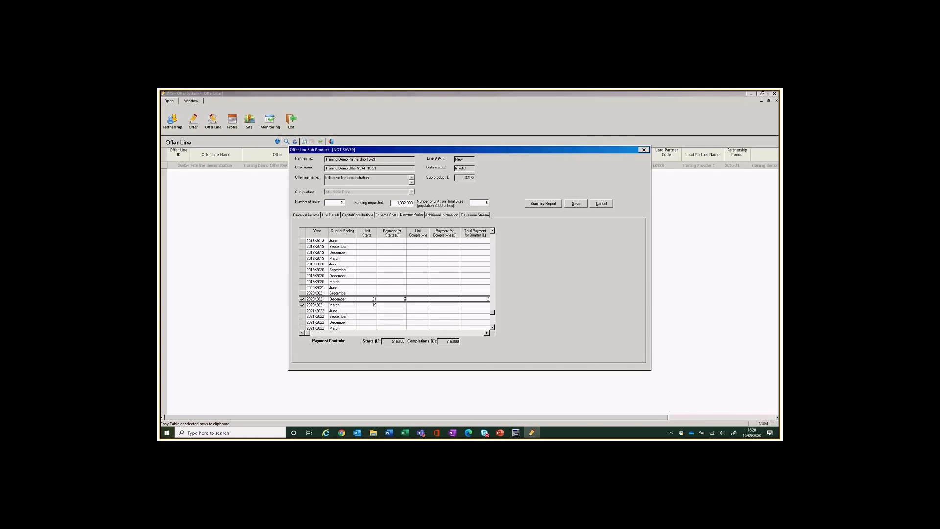
{"action": "type", "text": "270900"}
{"action": "left_click", "coordinate": [398, 304]}
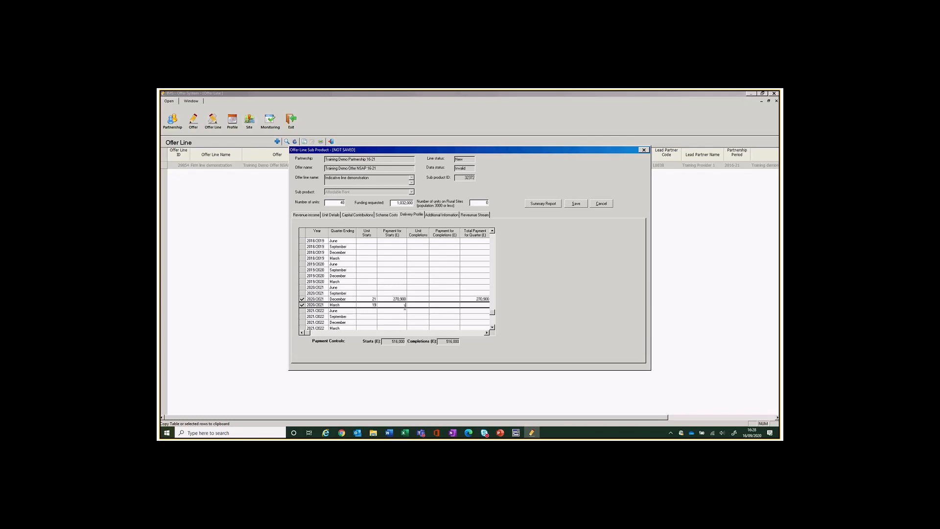
{"action": "type", "text": "245100"}
Enter 21 and 19 completions in June and September 2021/2022 with payments 270,900 and 245,100.
{"action": "left_click", "coordinate": [413, 310]}
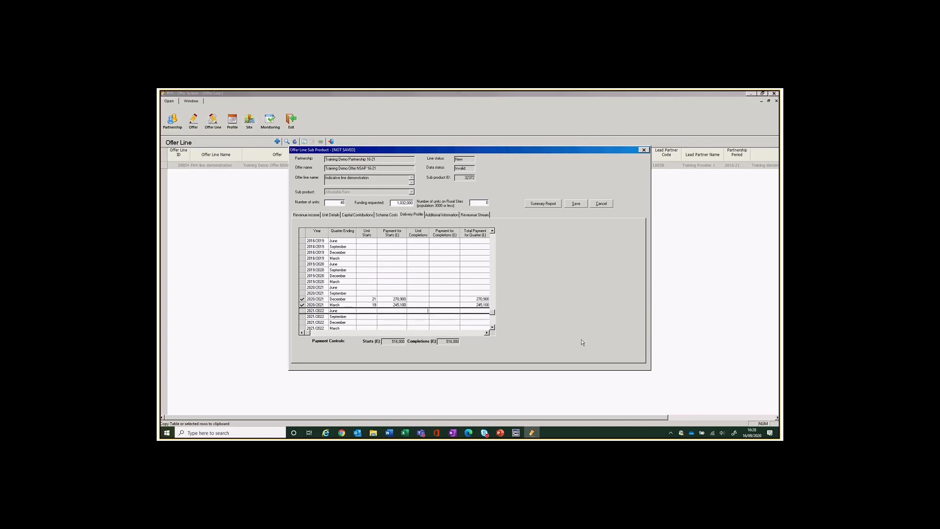
{"action": "type", "text": "4"}
{"action": "left_click", "coordinate": [417, 315]}
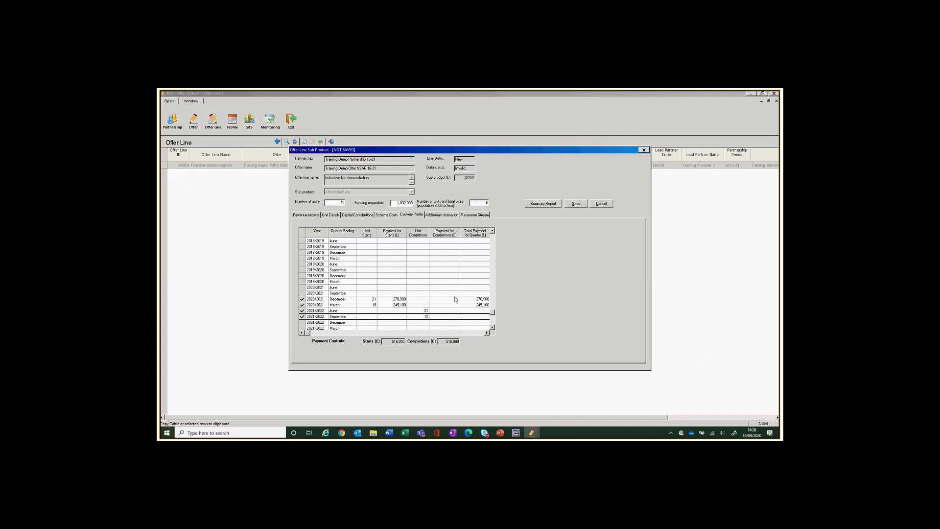
{"action": "left_click", "coordinate": [444, 311]}
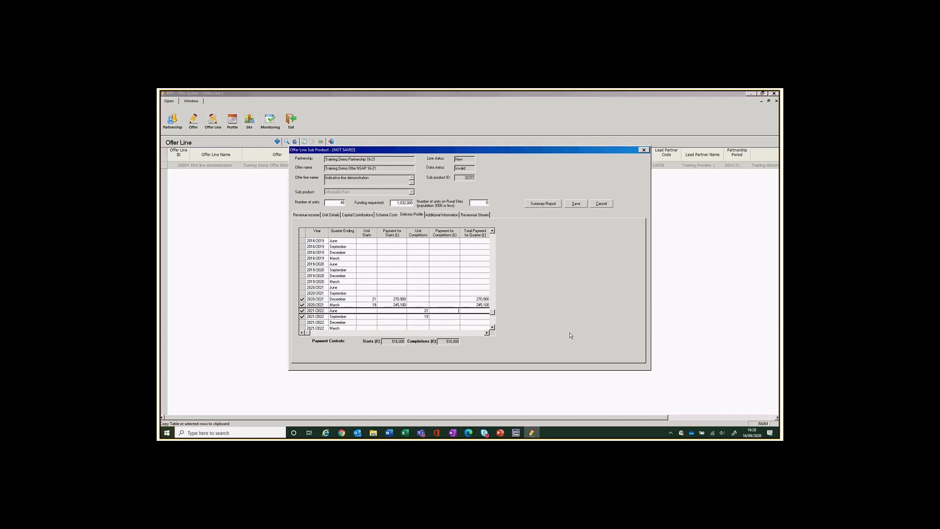
{"action": "type", "text": "270900"}
{"action": "left_click", "coordinate": [451, 315]}
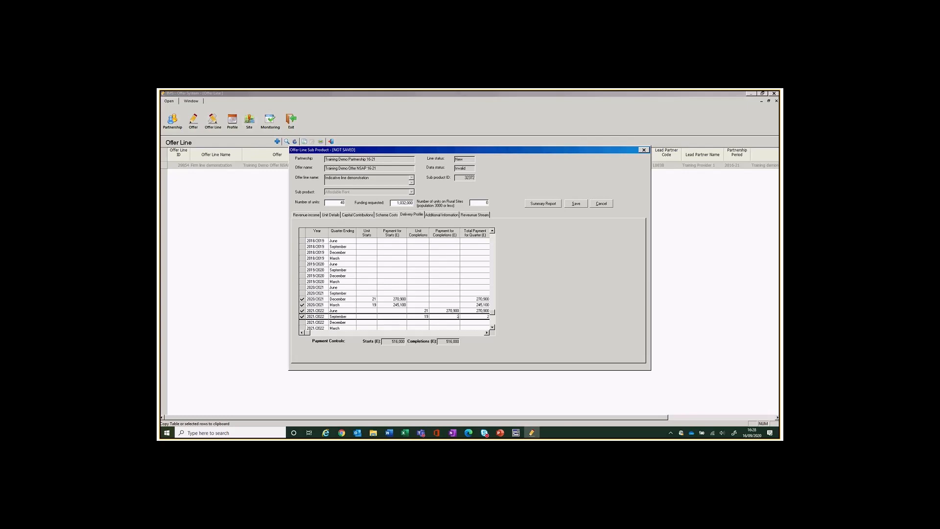
{"action": "type", "text": "245100"}
Review the Additional Information and Revenue Stream tabs, save the sub product, and close its window.
{"action": "left_click", "coordinate": [442, 215]}
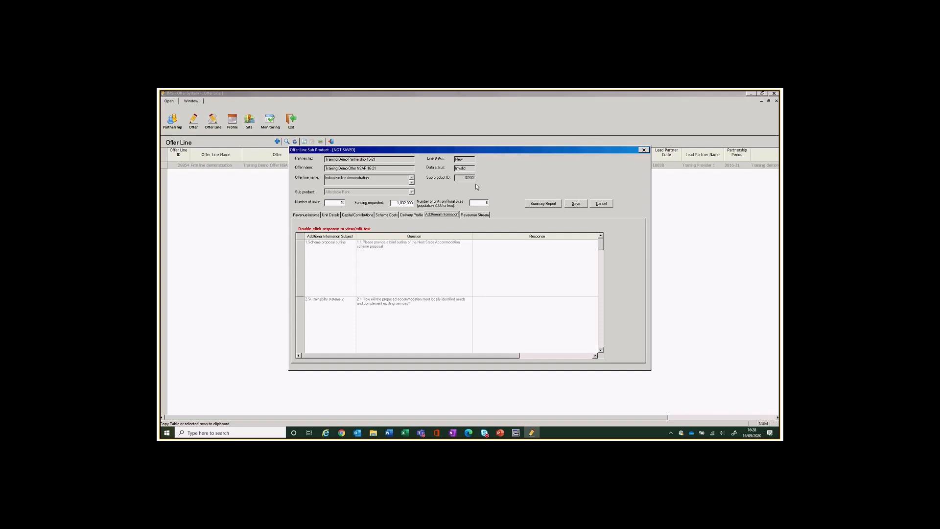
{"action": "left_click", "coordinate": [471, 215]}
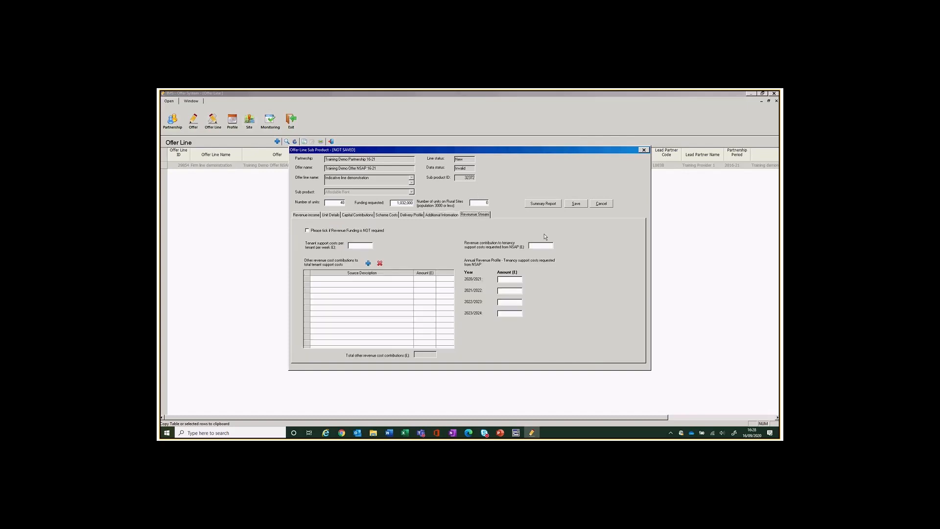
{"action": "left_click", "coordinate": [576, 204]}
{"action": "left_click", "coordinate": [602, 204]}
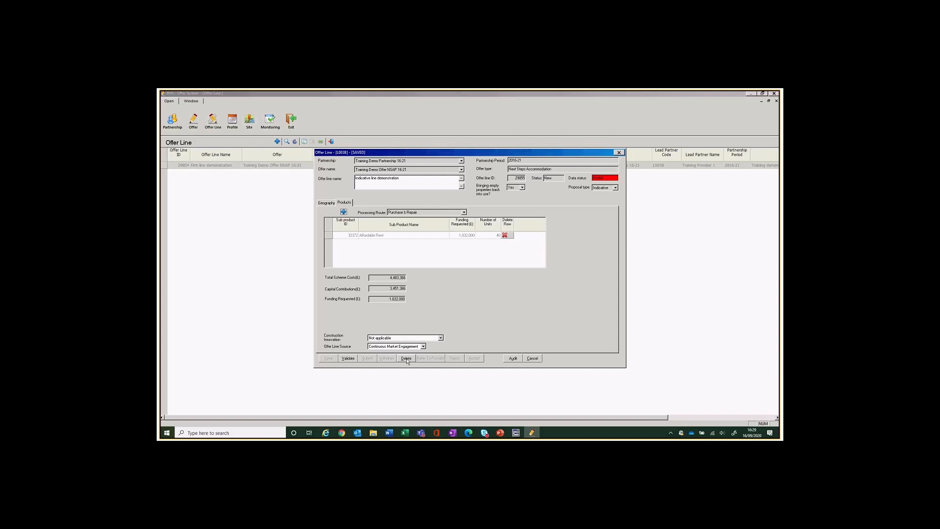
Delete the offer line and acknowledge the 'Offer line deleted successfully' message.
{"action": "left_click", "coordinate": [406, 359]}
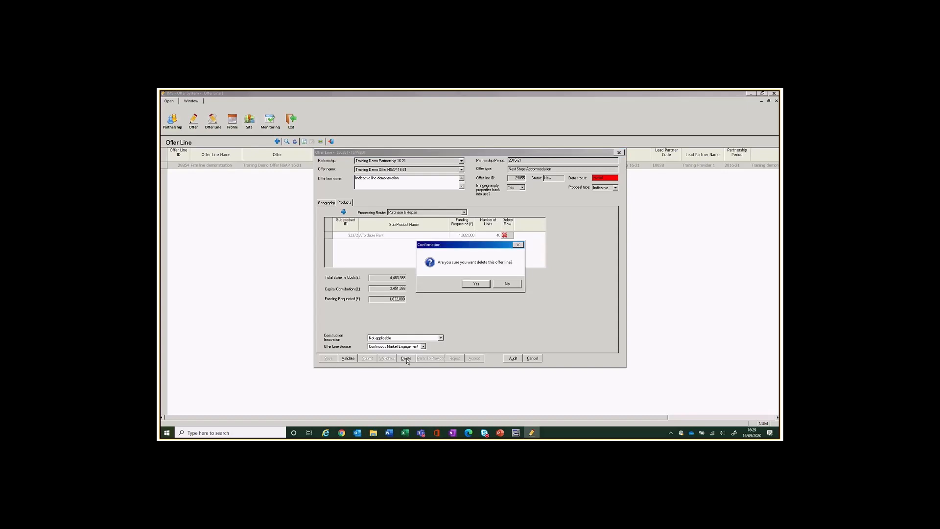
{"action": "left_click", "coordinate": [474, 285]}
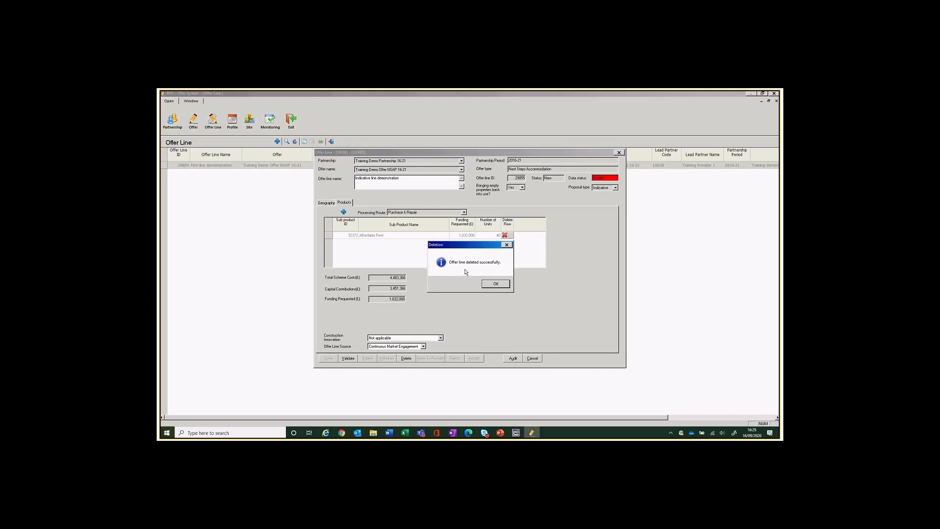
{"action": "left_click", "coordinate": [494, 284]}
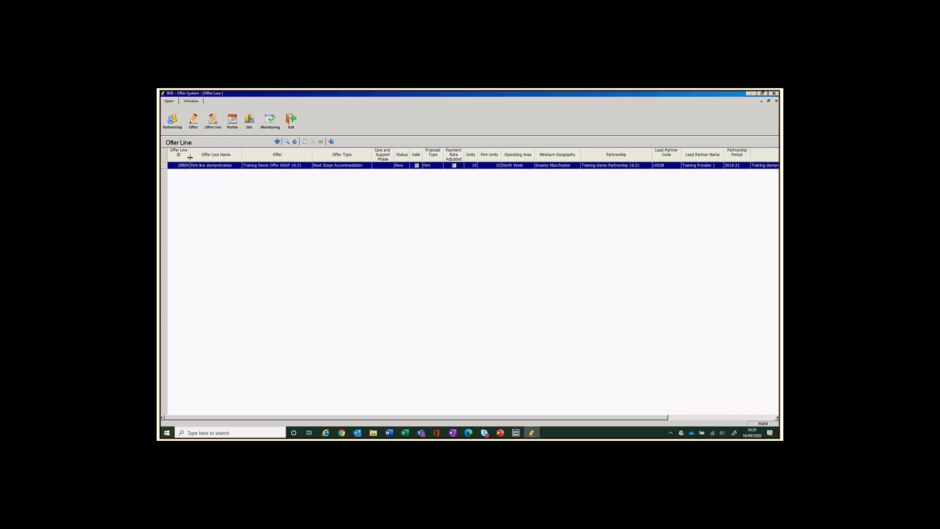
Open the Training Demo Offer NSAP 16-21 and validate it.
{"action": "left_click", "coordinate": [279, 169]}
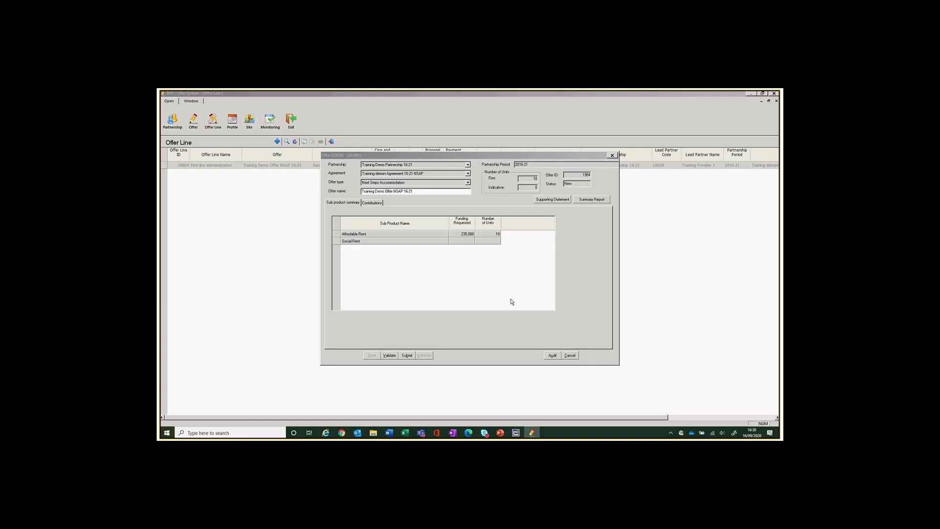
{"action": "left_click", "coordinate": [390, 355]}
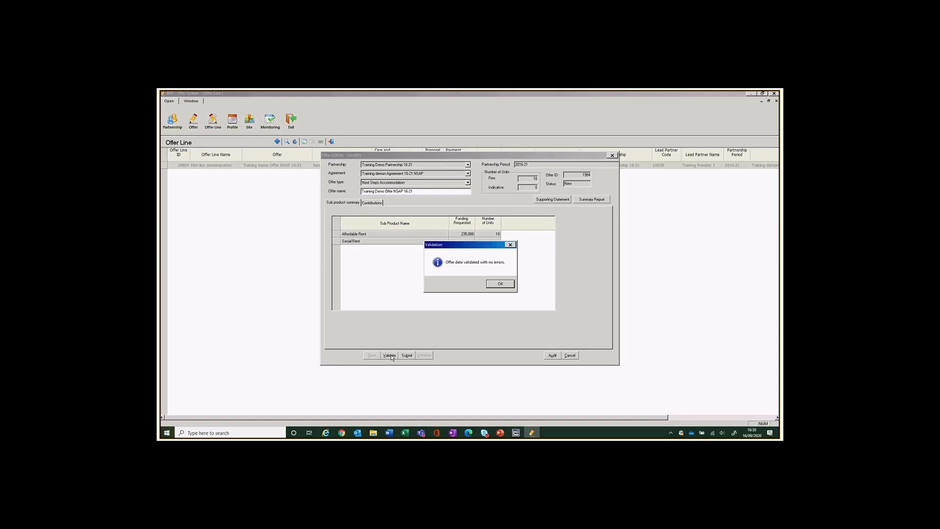
{"action": "left_click", "coordinate": [504, 284]}
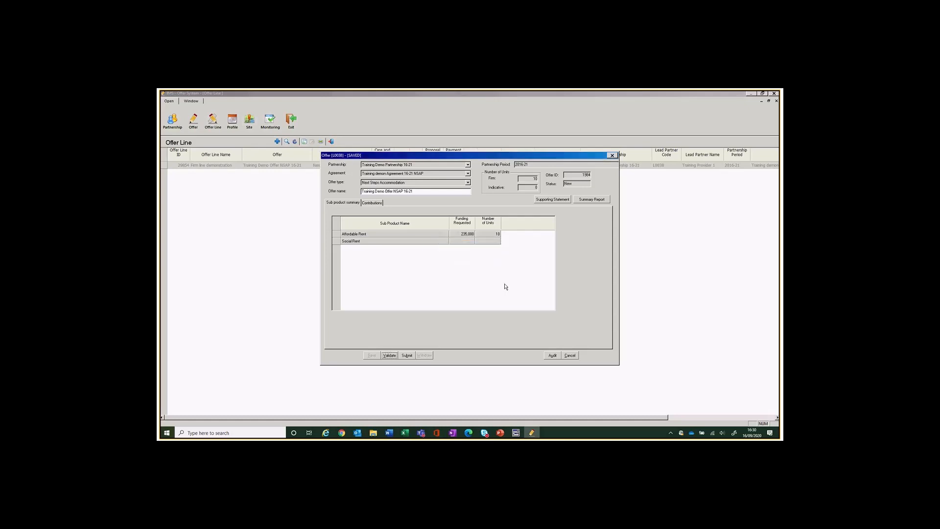
Submit the offer with a status change comment.
{"action": "left_click", "coordinate": [408, 355]}
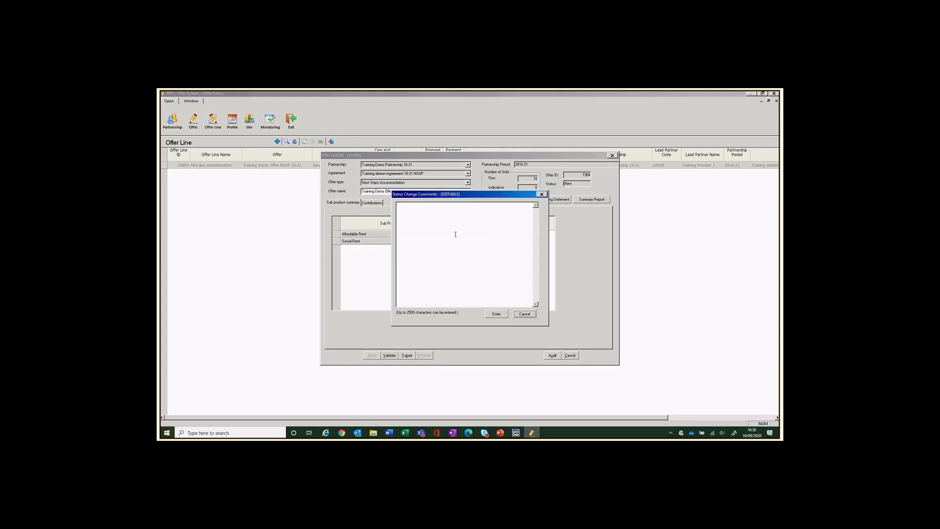
{"action": "left_click", "coordinate": [452, 230]}
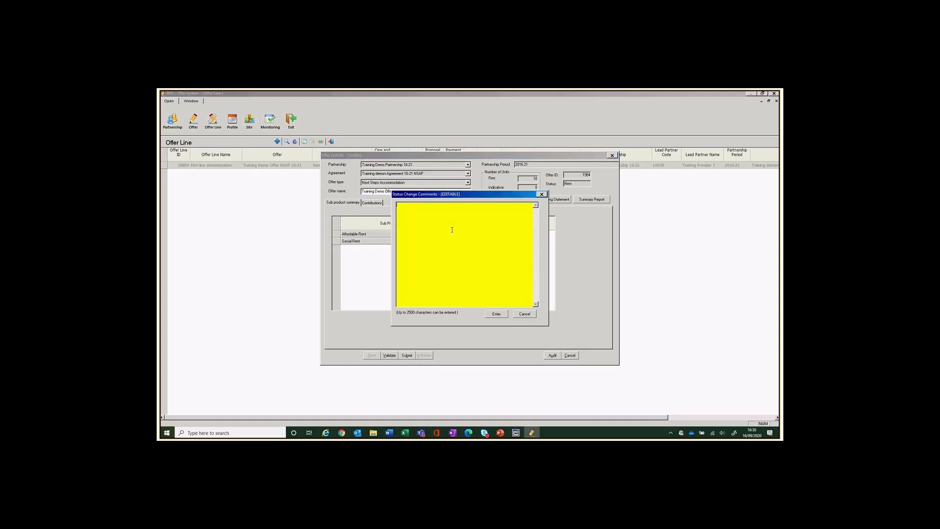
{"action": "type", "text": "auioaehobvnreola;'lnjkervolrgh"}
{"action": "left_click", "coordinate": [496, 315]}
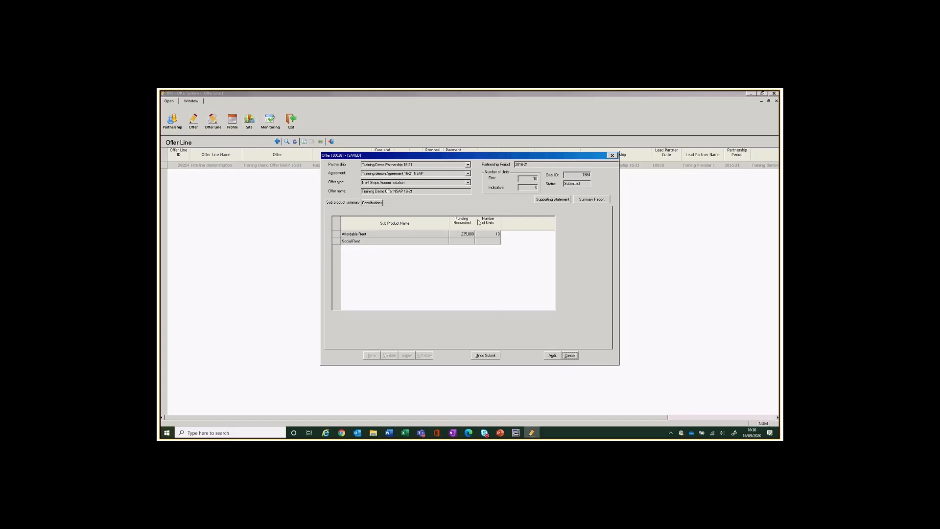
Undo the offer's submission with a comment, then close the offer.
{"action": "left_click", "coordinate": [478, 355]}
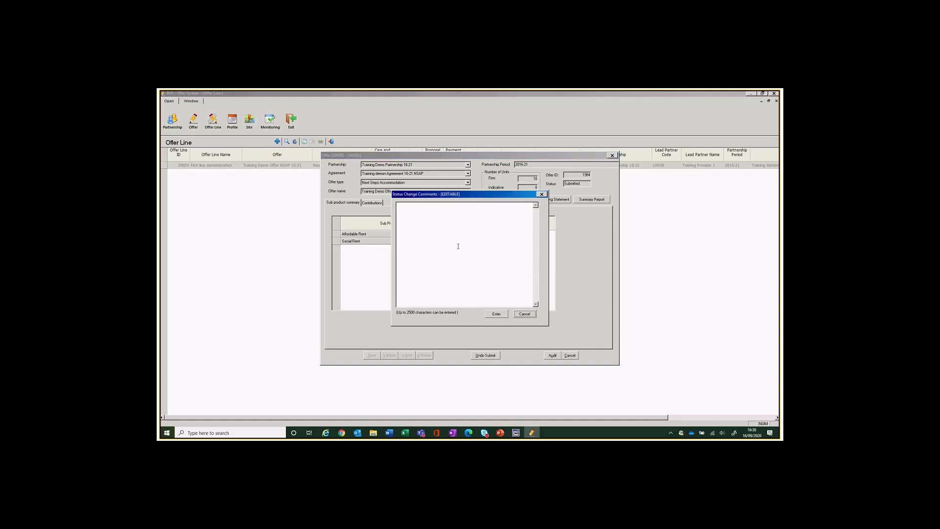
{"action": "left_click", "coordinate": [458, 246]}
{"action": "type", "text": "abvnrola;dbn iferger"}
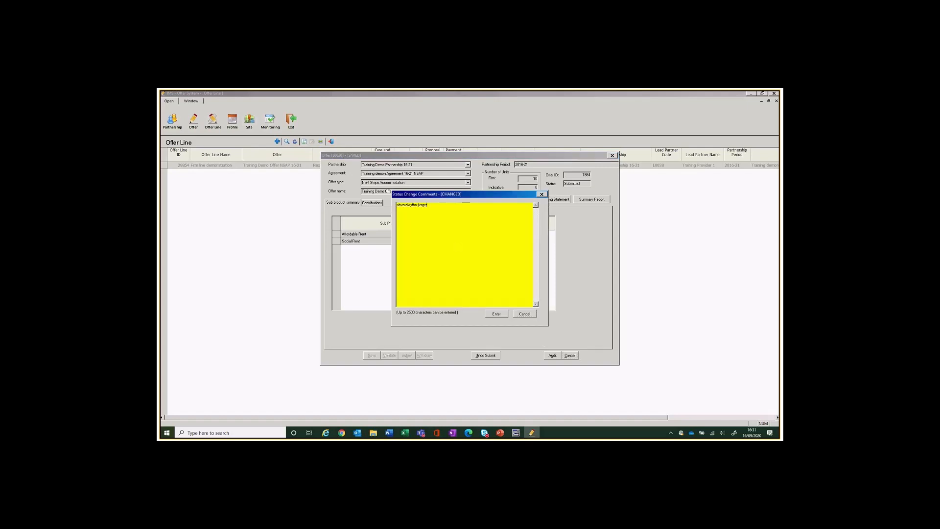
{"action": "left_click", "coordinate": [496, 313]}
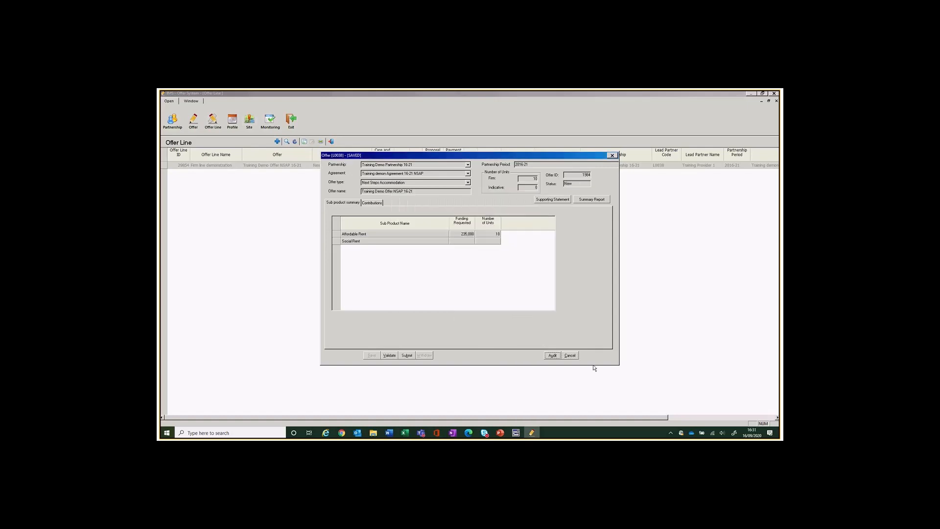
{"action": "left_click", "coordinate": [569, 356]}
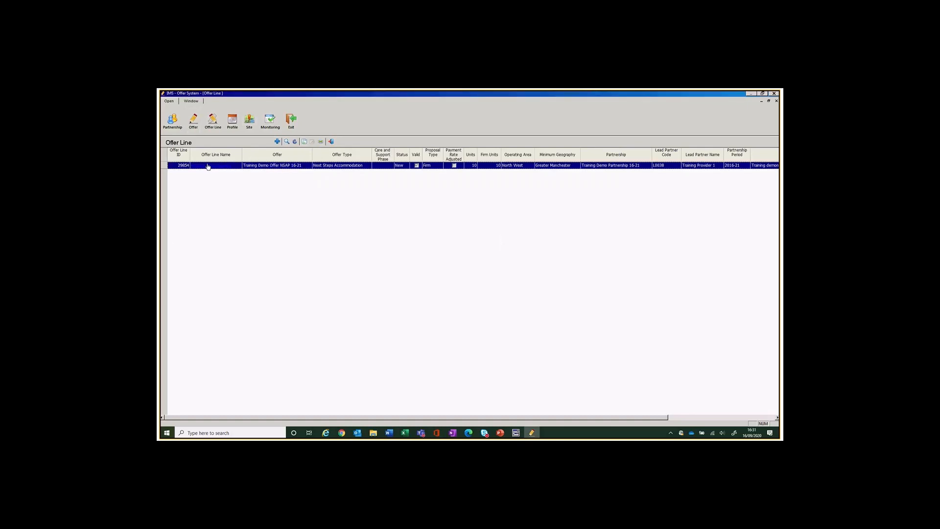
{"action": "double_click", "coordinate": [248, 176]}
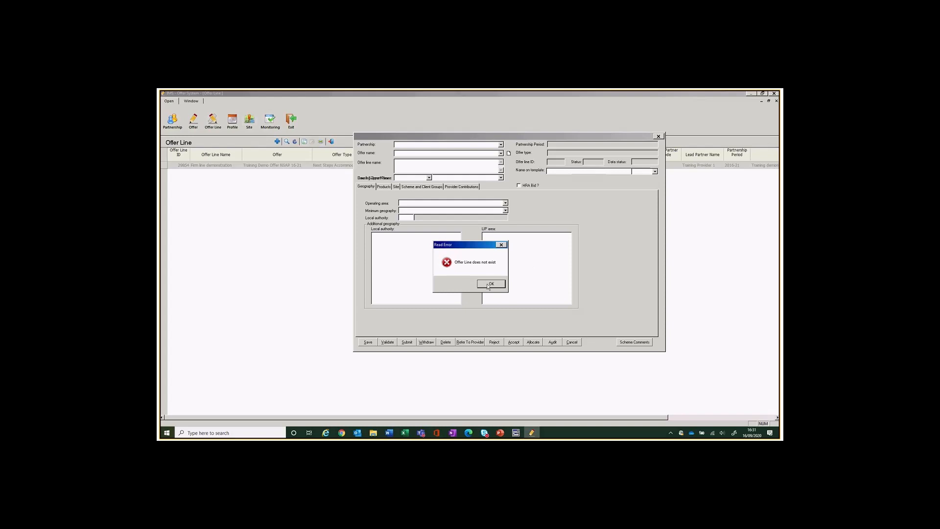
{"action": "left_click", "coordinate": [490, 284]}
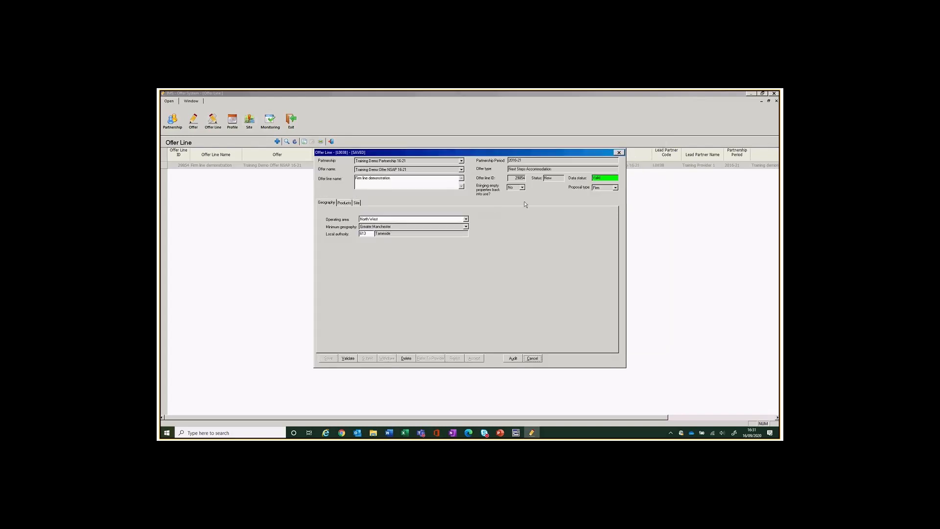
{"action": "left_click", "coordinate": [532, 359]}
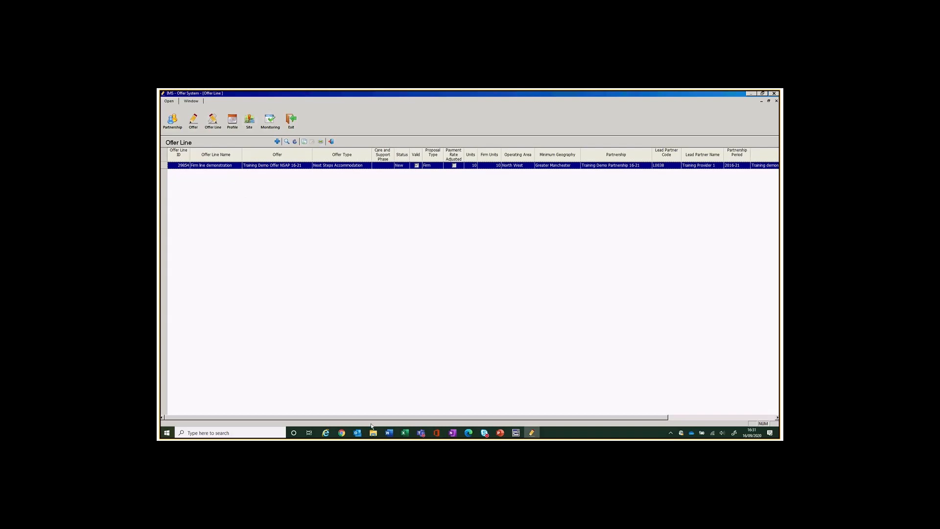
{"action": "mouse_move", "coordinate": [343, 434]}
{"action": "mouse_move", "coordinate": [342, 432]}
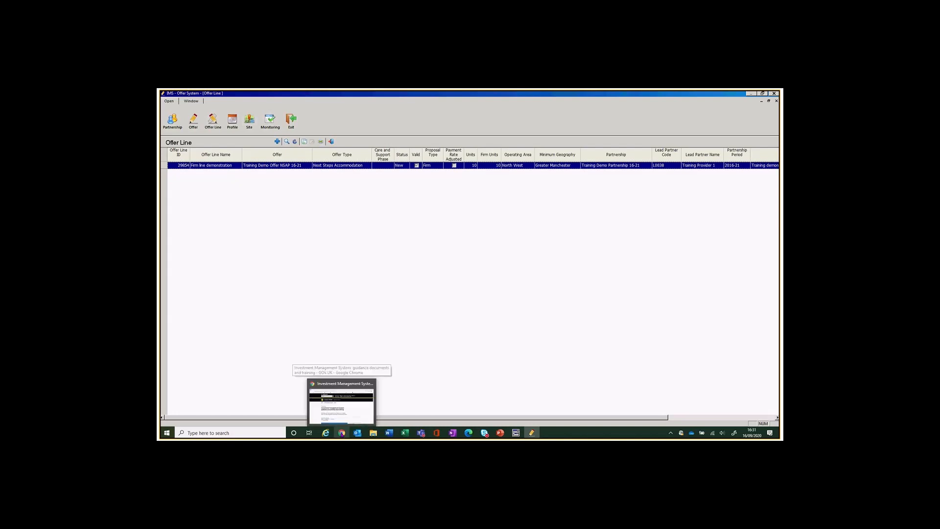
On the GOV.UK IMS guidance page, scroll to IMS Training and open the YouTube videos playlist.
{"action": "left_click", "coordinate": [342, 389]}
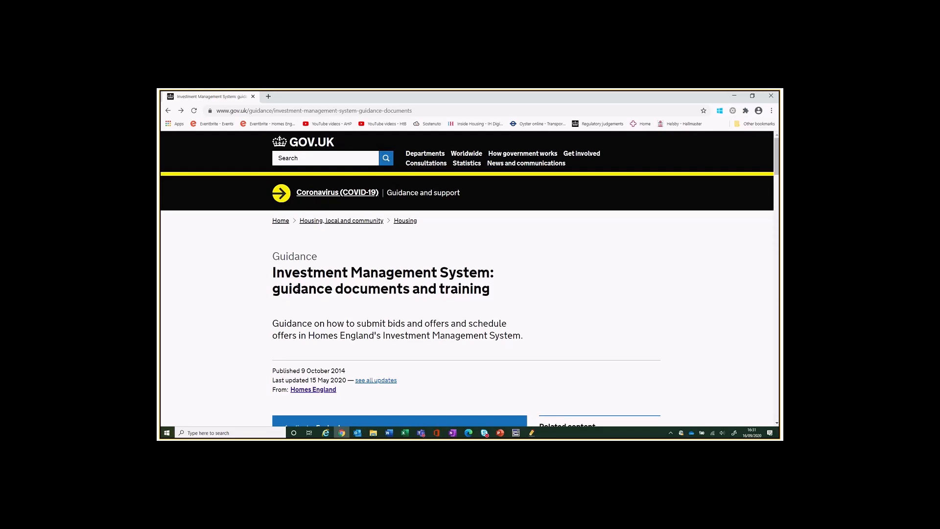
{"action": "scroll", "coordinate": [544, 312], "scroll_direction": "down", "scroll_amount": 5}
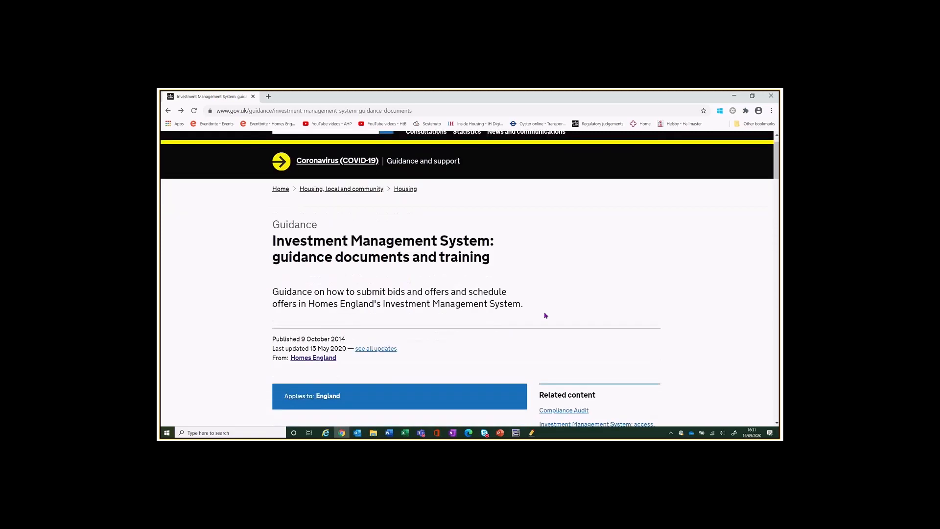
{"action": "scroll", "coordinate": [545, 314], "scroll_direction": "down", "scroll_amount": 3}
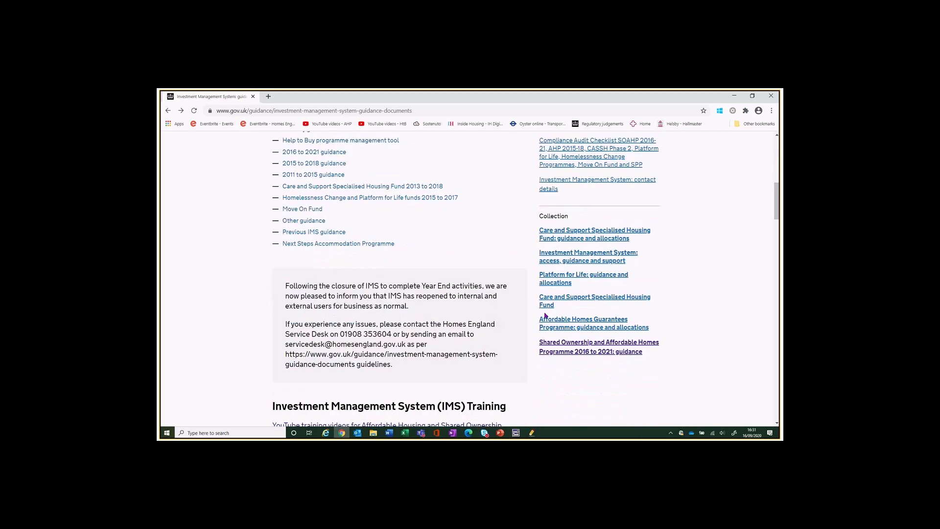
{"action": "scroll", "coordinate": [545, 314], "scroll_direction": "down", "scroll_amount": 4}
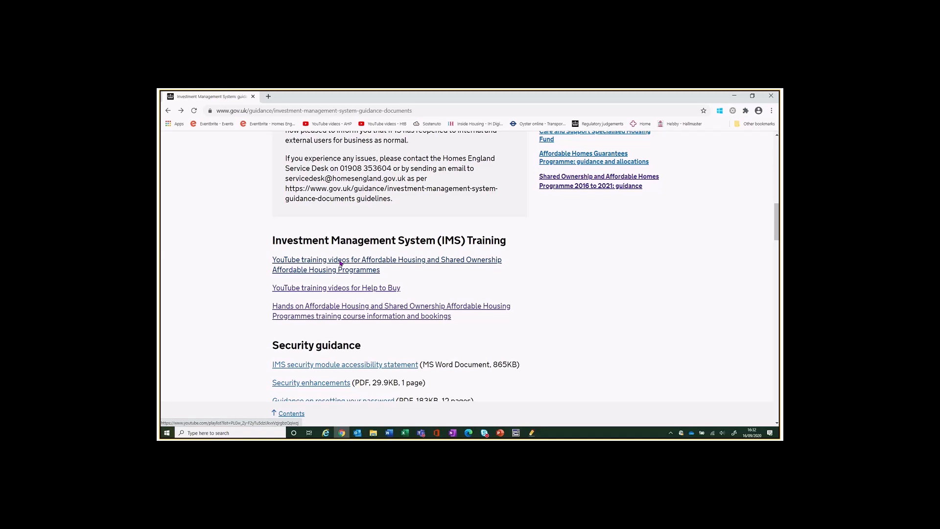
{"action": "left_click", "coordinate": [341, 264]}
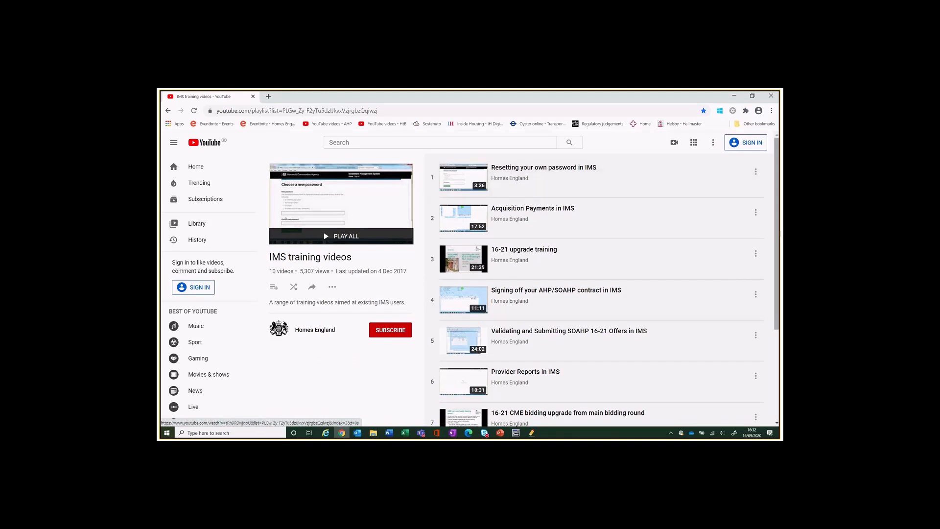
Scroll through the 10-video Homes England IMS training playlist and back to the top.
{"action": "scroll", "coordinate": [601, 288], "scroll_direction": "down", "scroll_amount": 3}
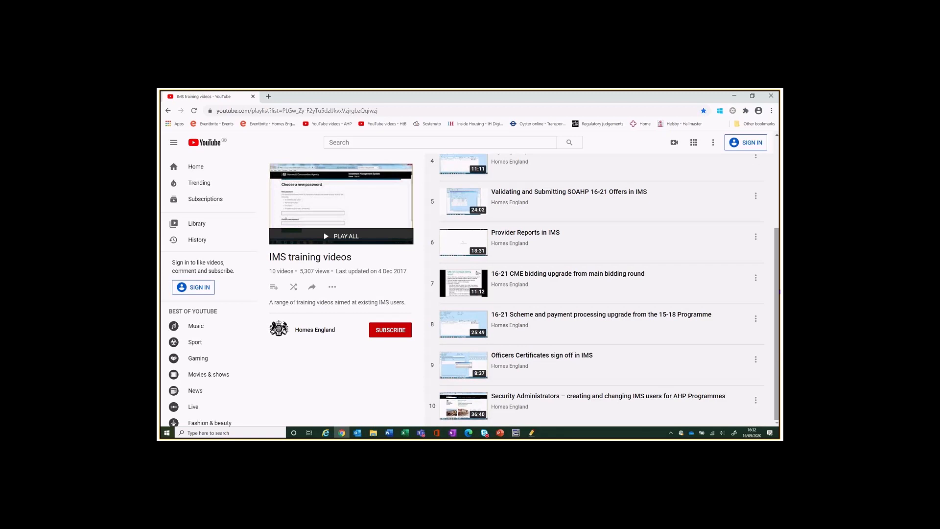
{"action": "left_click_drag", "start_coordinate": [778, 268], "coordinate": [773, 171]}
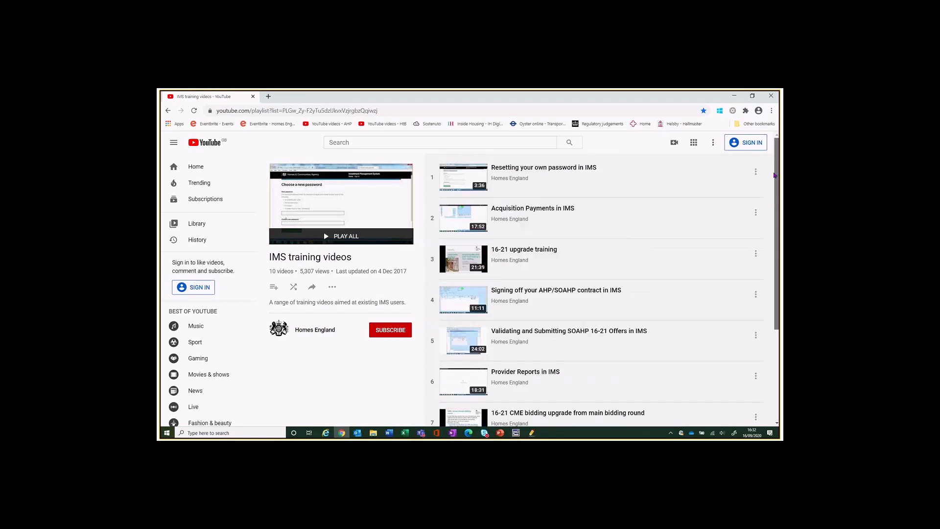